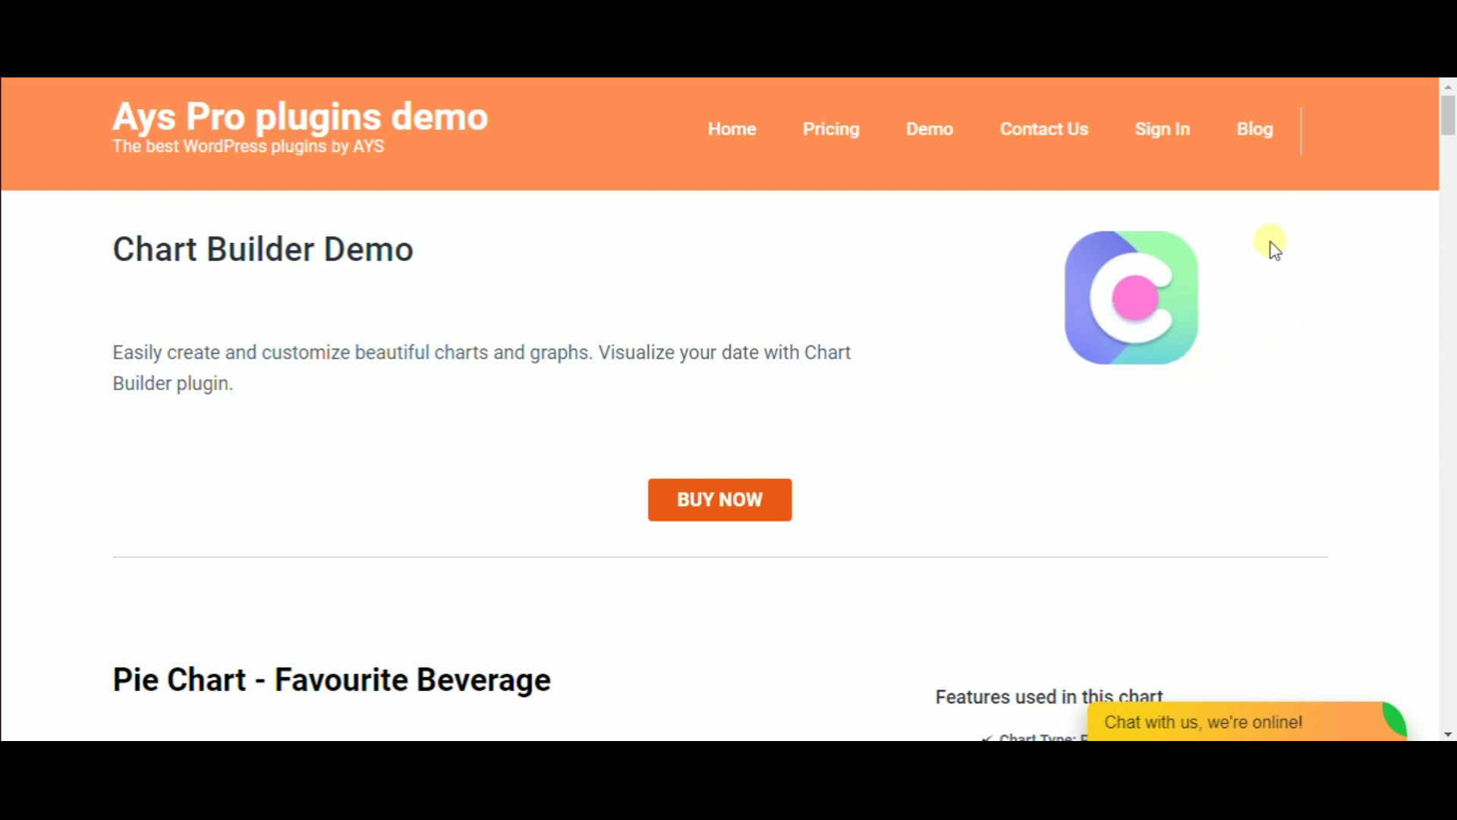
Scroll through the Ays Pro demo page's sample pie, column, line and bar charts.
{"action": "left_click_drag", "start_coordinate": [1451, 118], "coordinate": [1450, 190]}
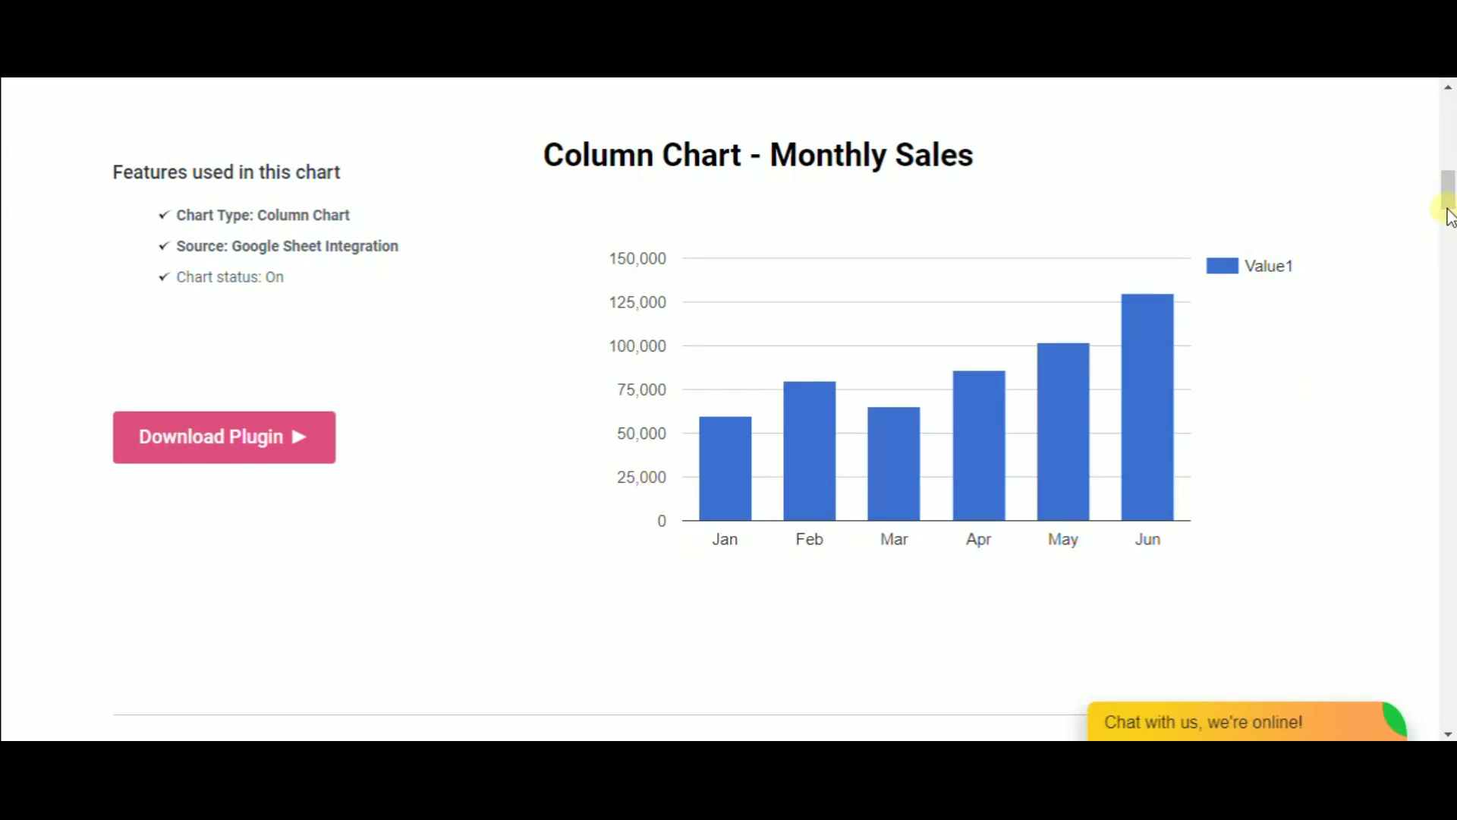
{"action": "left_click_drag", "start_coordinate": [1449, 205], "coordinate": [1450, 260]}
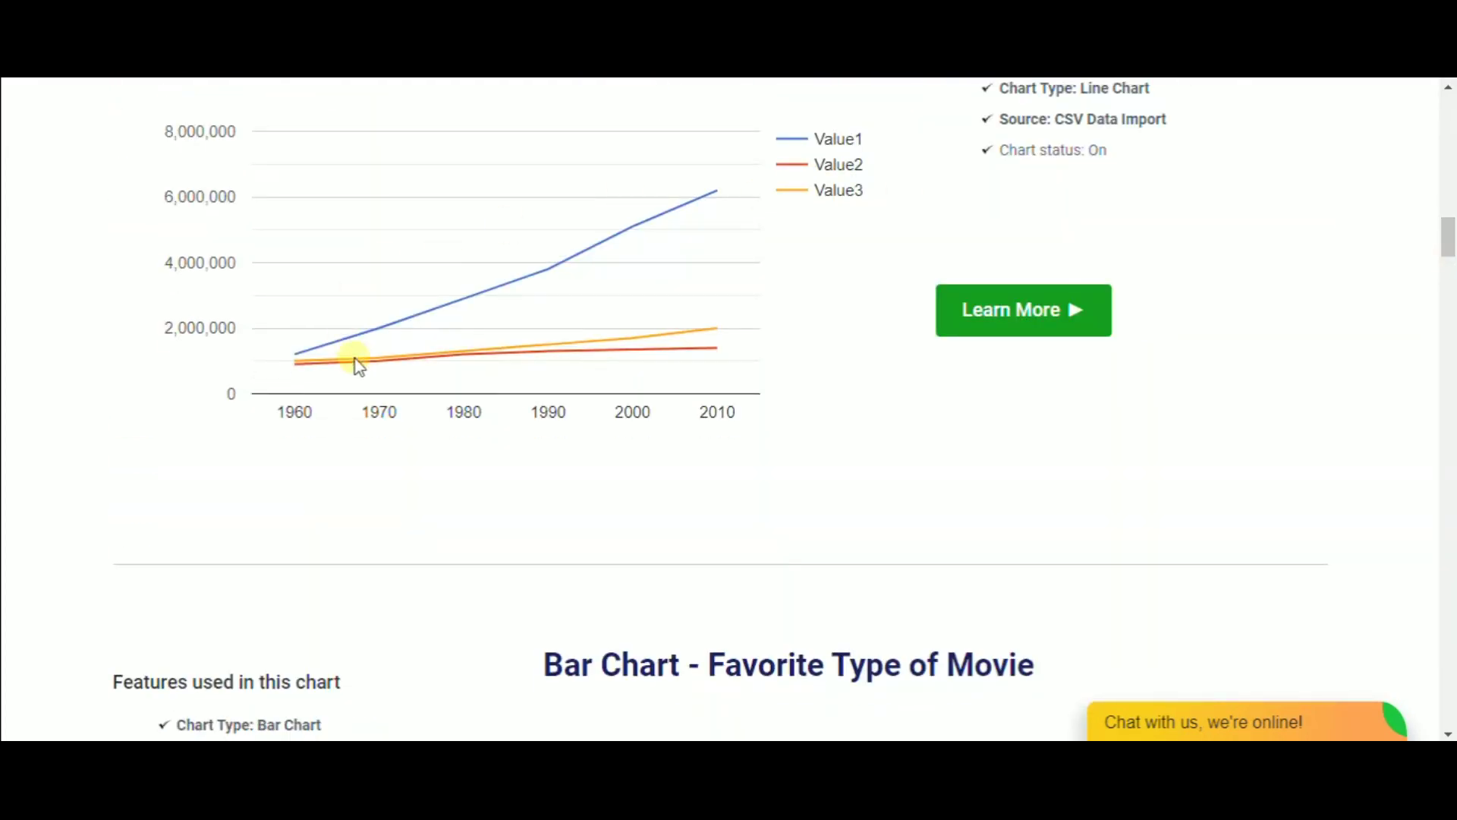
{"action": "left_click_drag", "start_coordinate": [1448, 240], "coordinate": [1449, 469]}
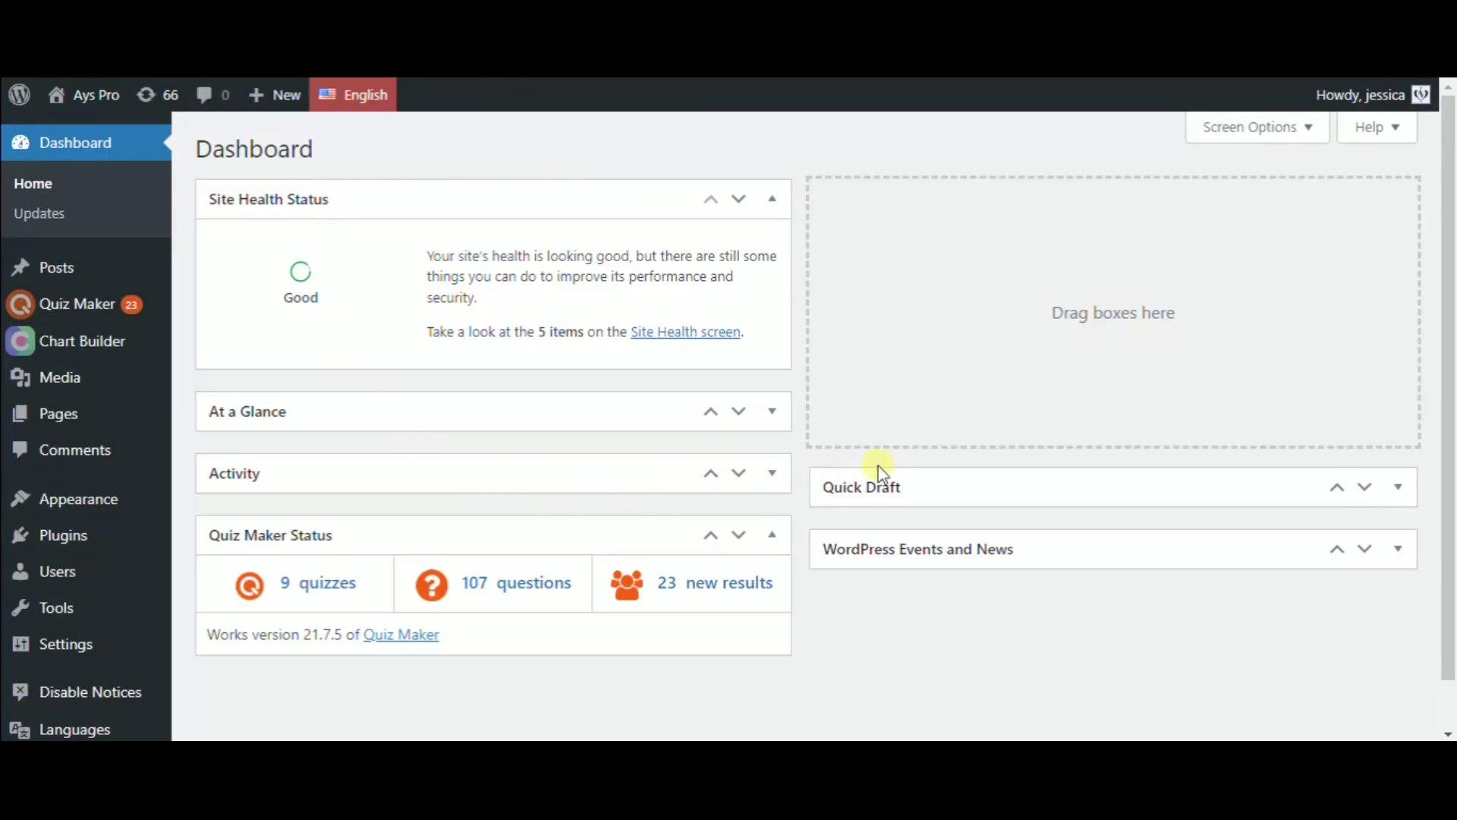
Bring up the Quiz Maker admin menu to reach Chart Builder.
{"action": "mouse_move", "coordinate": [74, 351]}
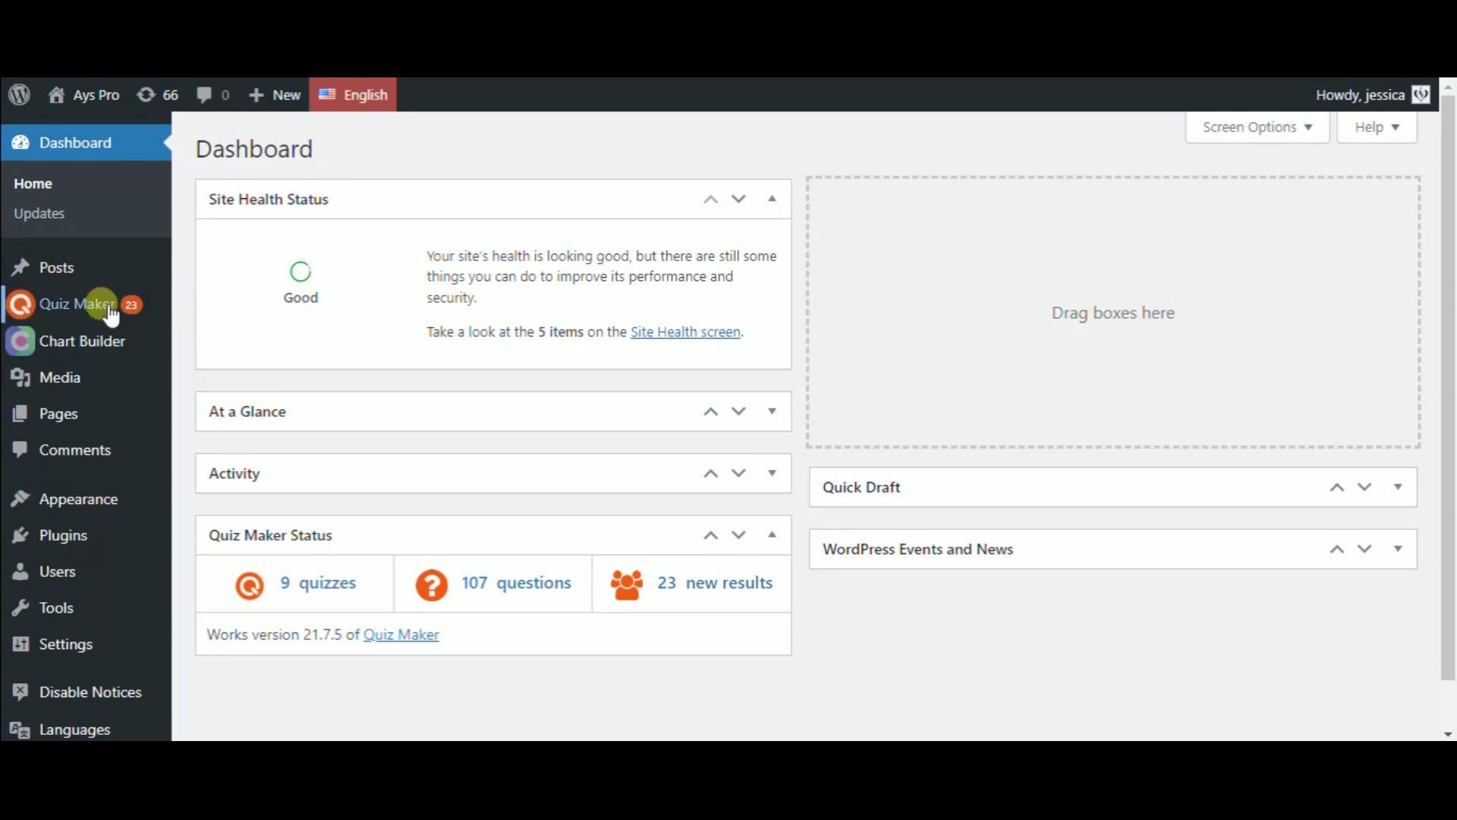
From the Chart Builder list, add a new chart and choose the Bar Chart type.
{"action": "left_click", "coordinate": [82, 346]}
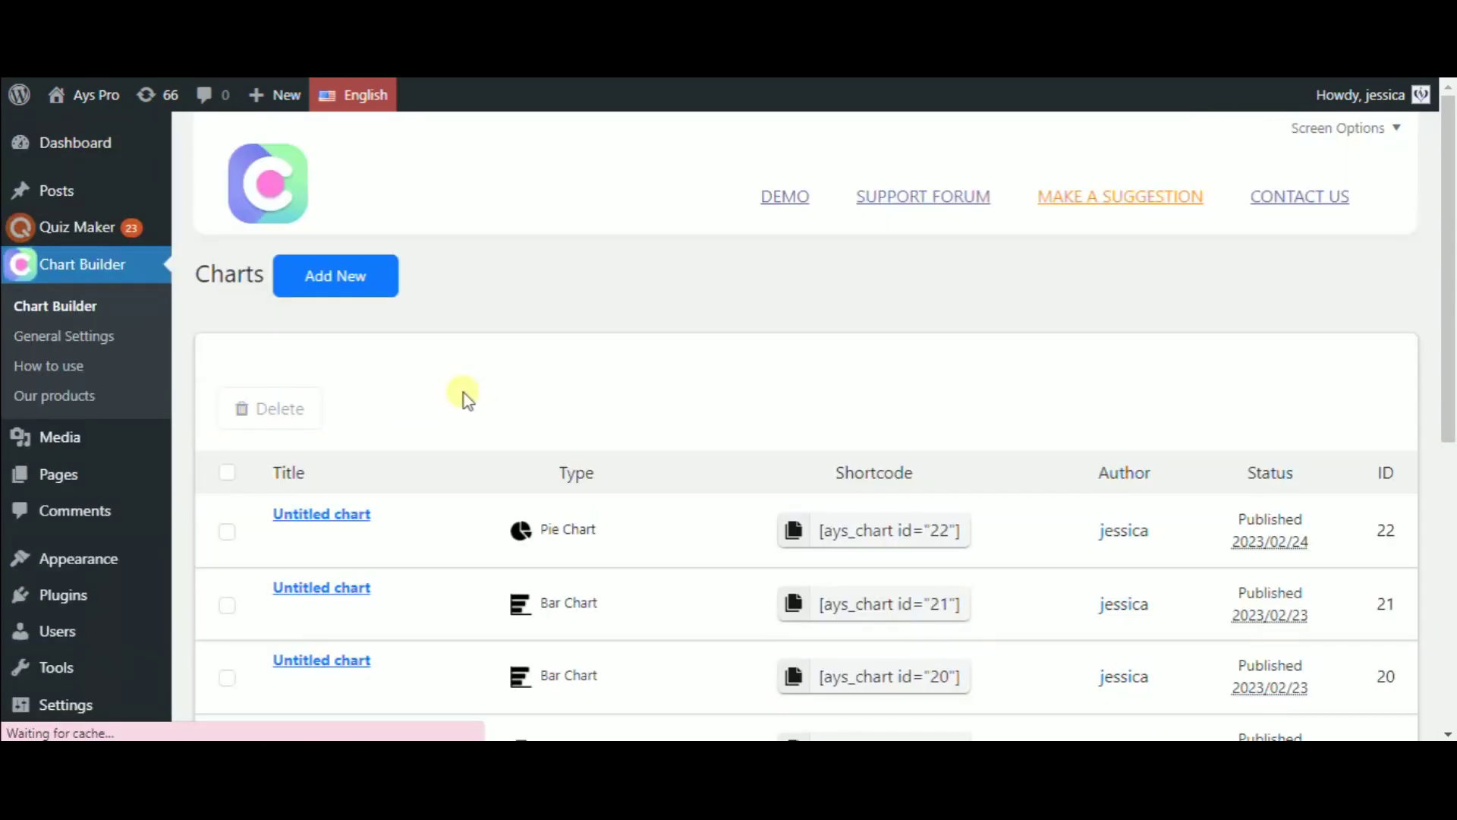
{"action": "left_click", "coordinate": [349, 304]}
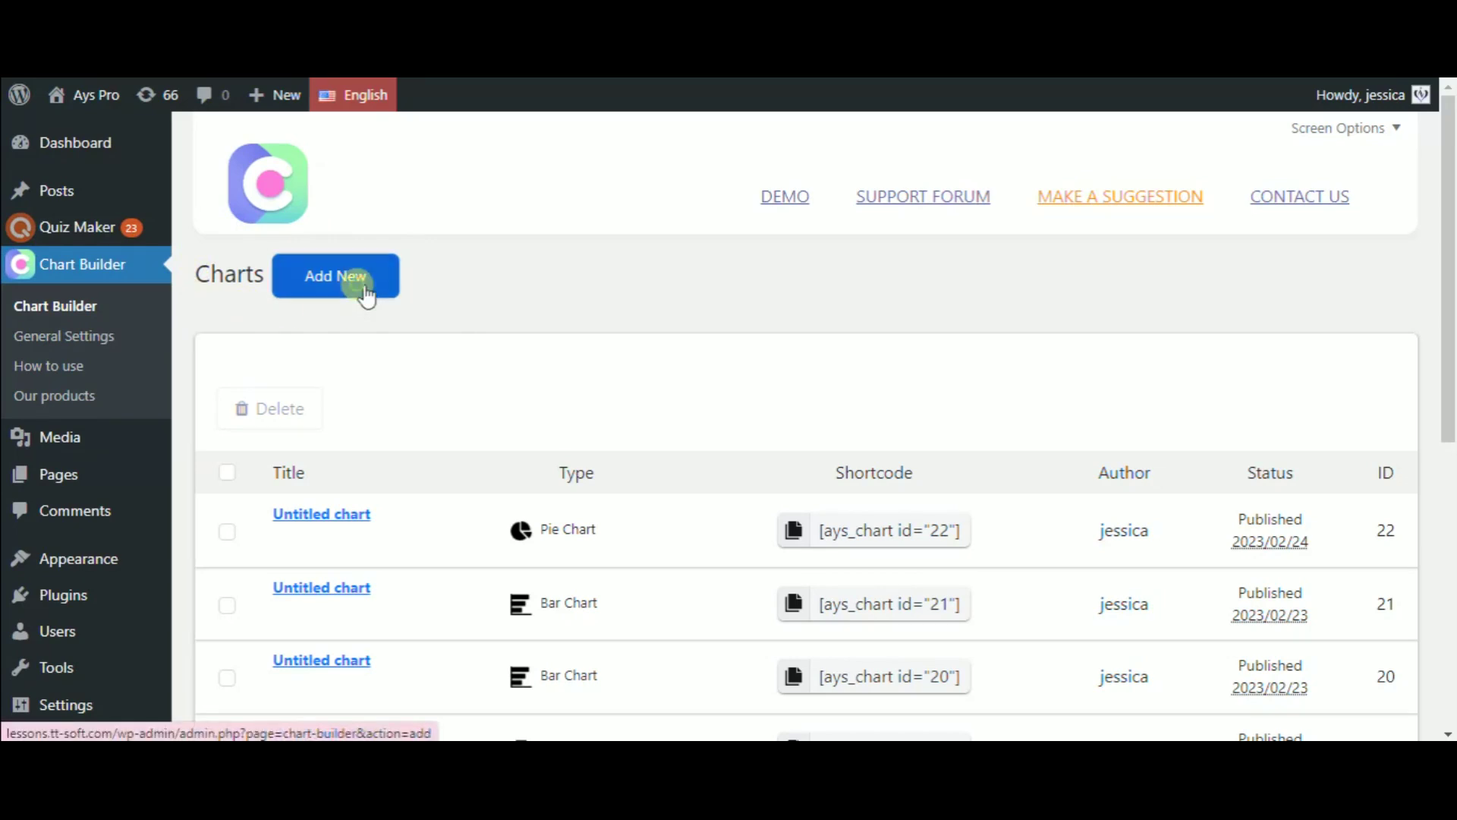
{"action": "scroll", "coordinate": [1307, 364], "scroll_direction": "down", "scroll_amount": 1}
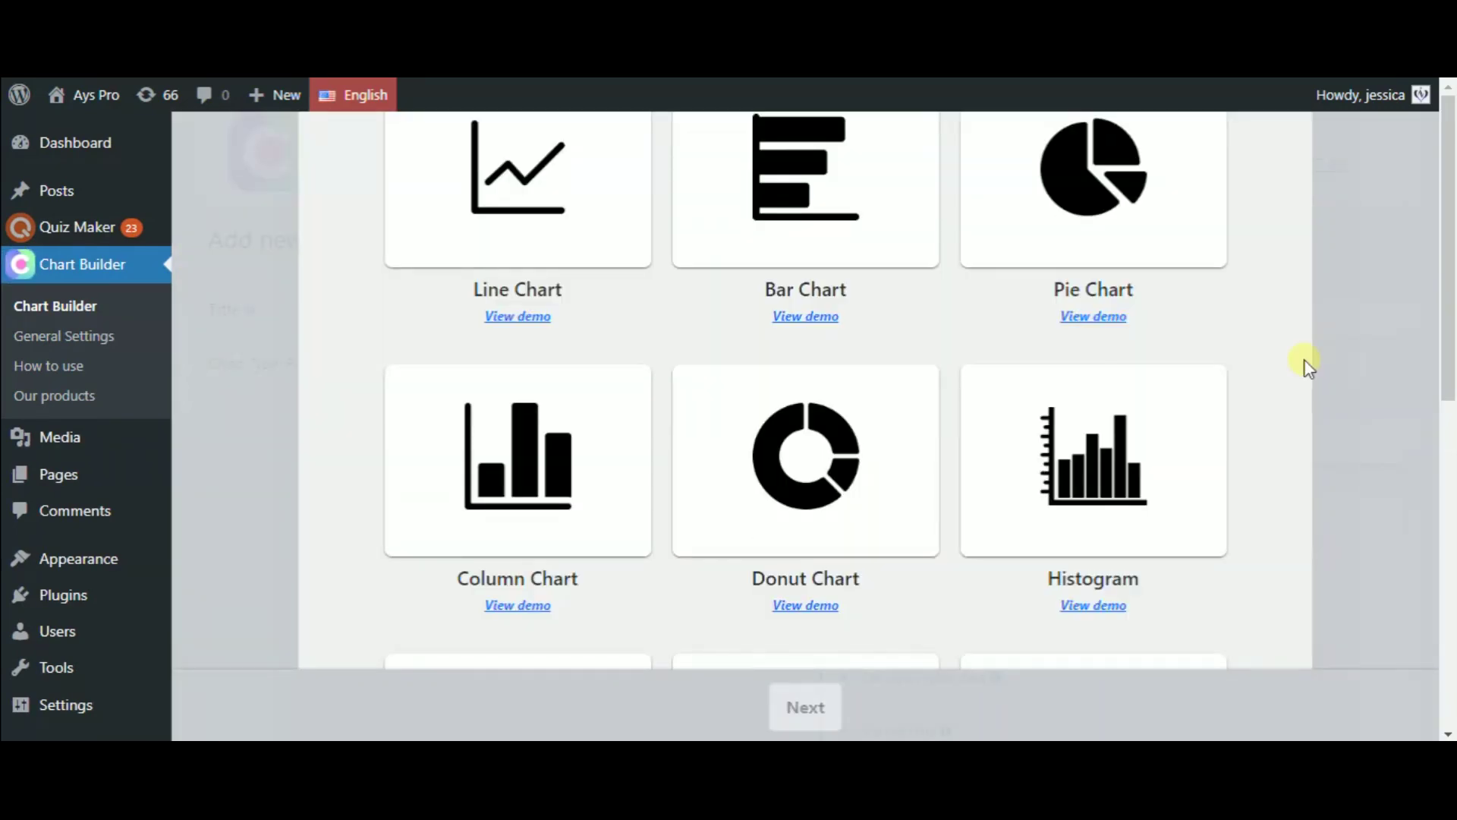
{"action": "scroll", "coordinate": [1307, 364], "scroll_direction": "down", "scroll_amount": 1}
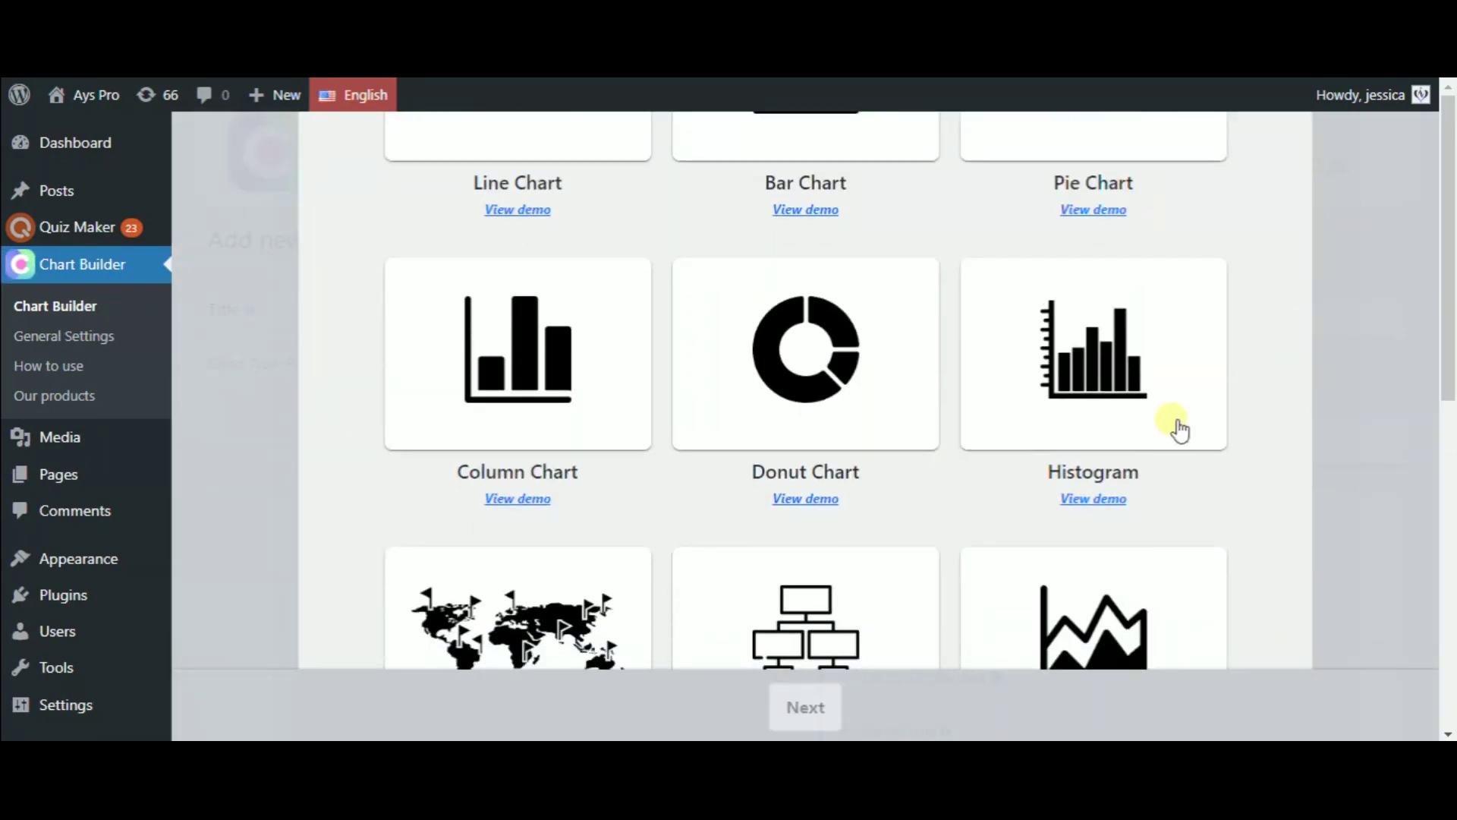
{"action": "scroll", "coordinate": [1179, 430], "scroll_direction": "down", "scroll_amount": 2}
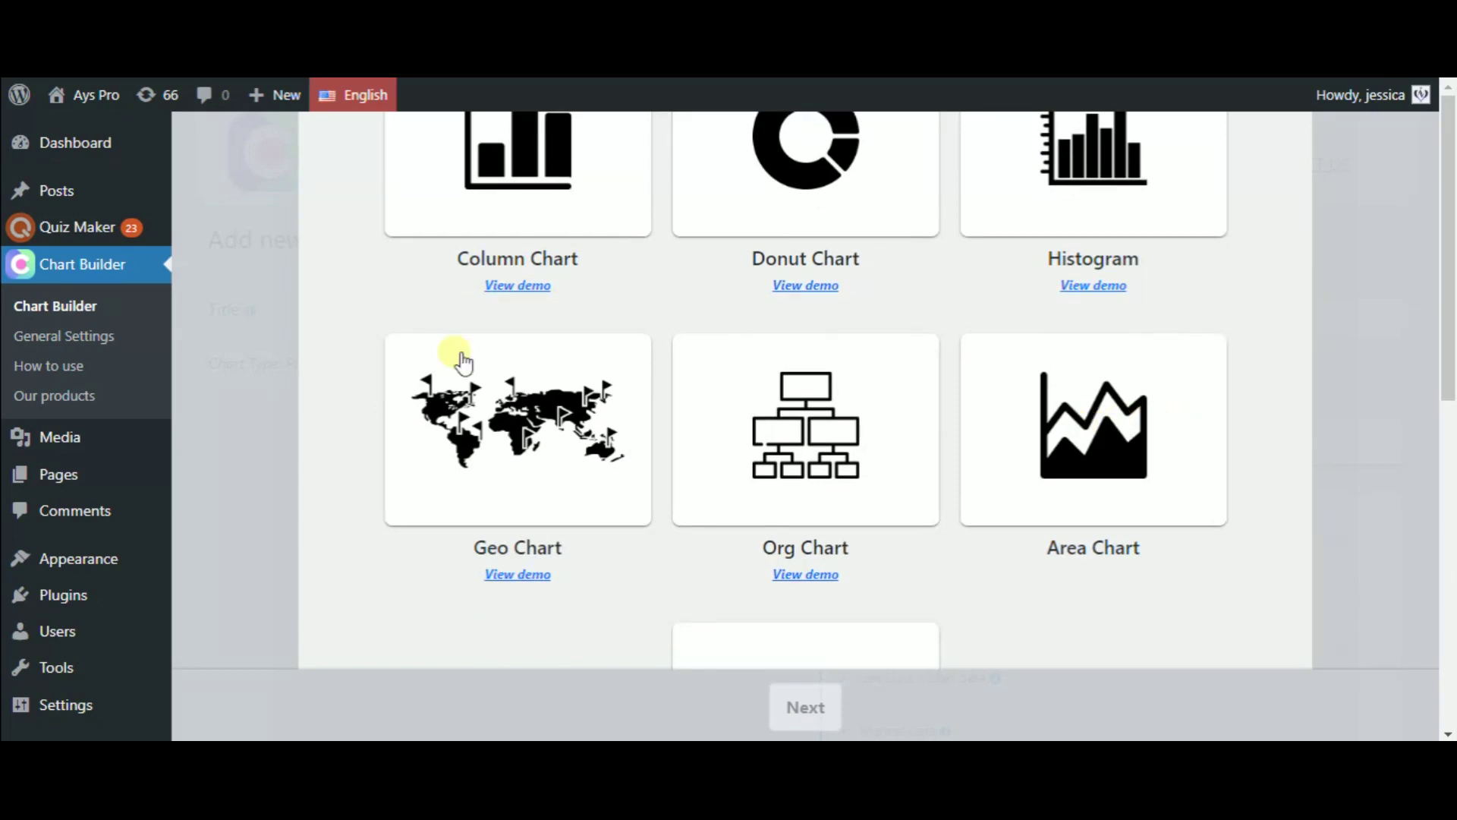
{"action": "scroll", "coordinate": [817, 443], "scroll_direction": "down", "scroll_amount": 2}
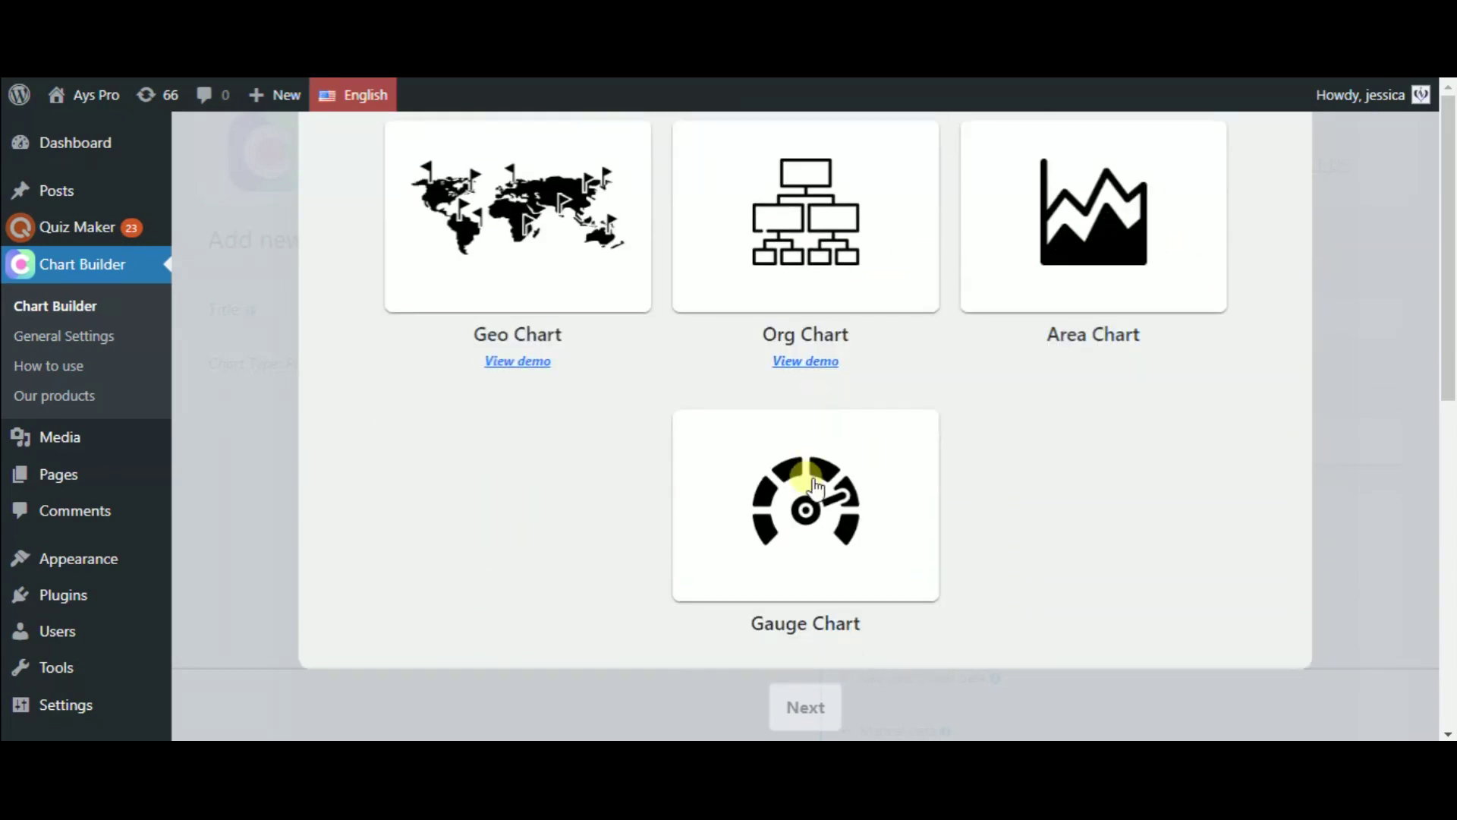
{"action": "scroll", "coordinate": [1249, 481], "scroll_direction": "up", "scroll_amount": 4}
{"action": "scroll", "coordinate": [1252, 485], "scroll_direction": "up", "scroll_amount": 3}
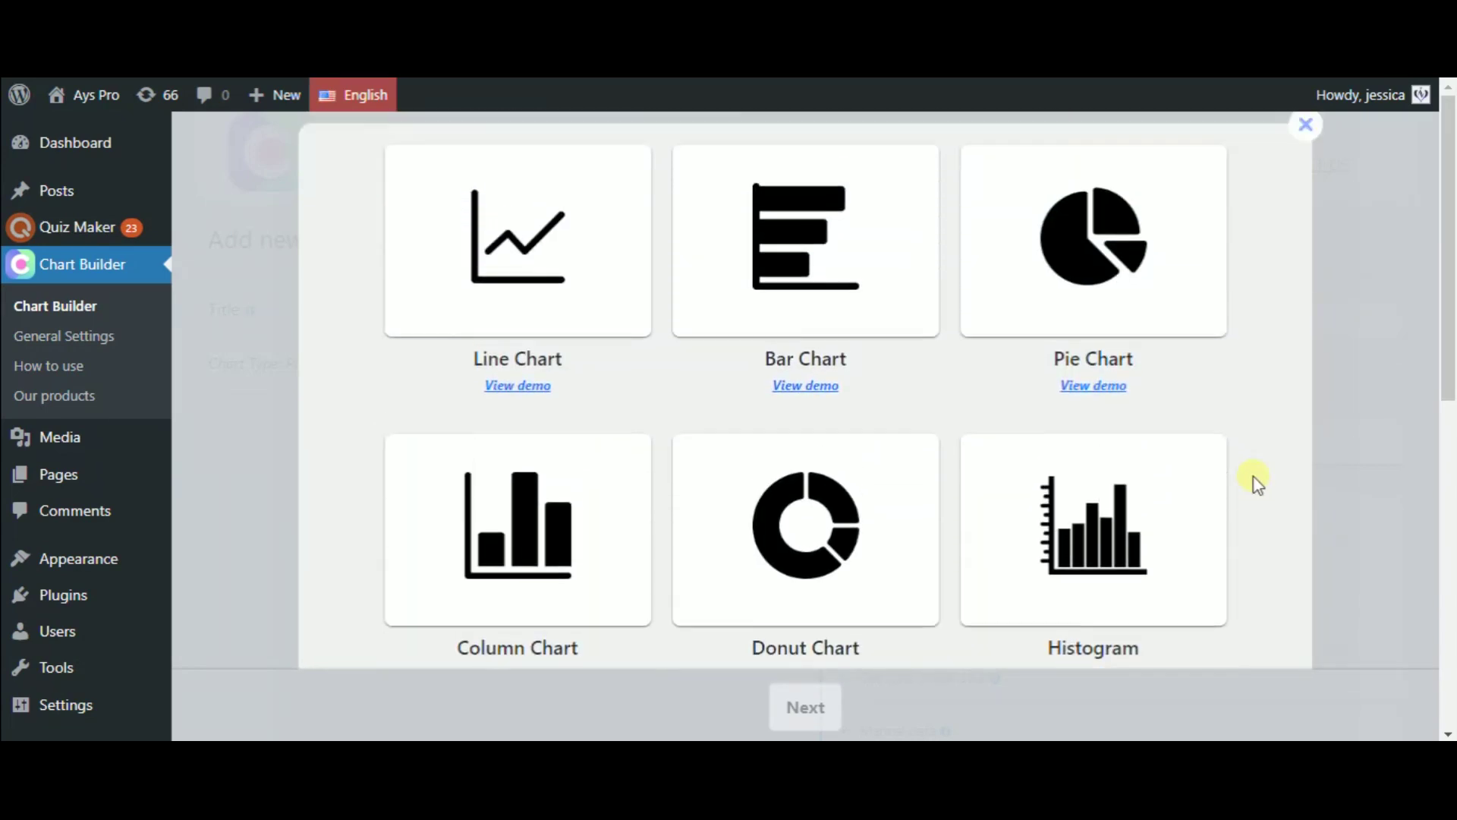
{"action": "double_click", "coordinate": [742, 229]}
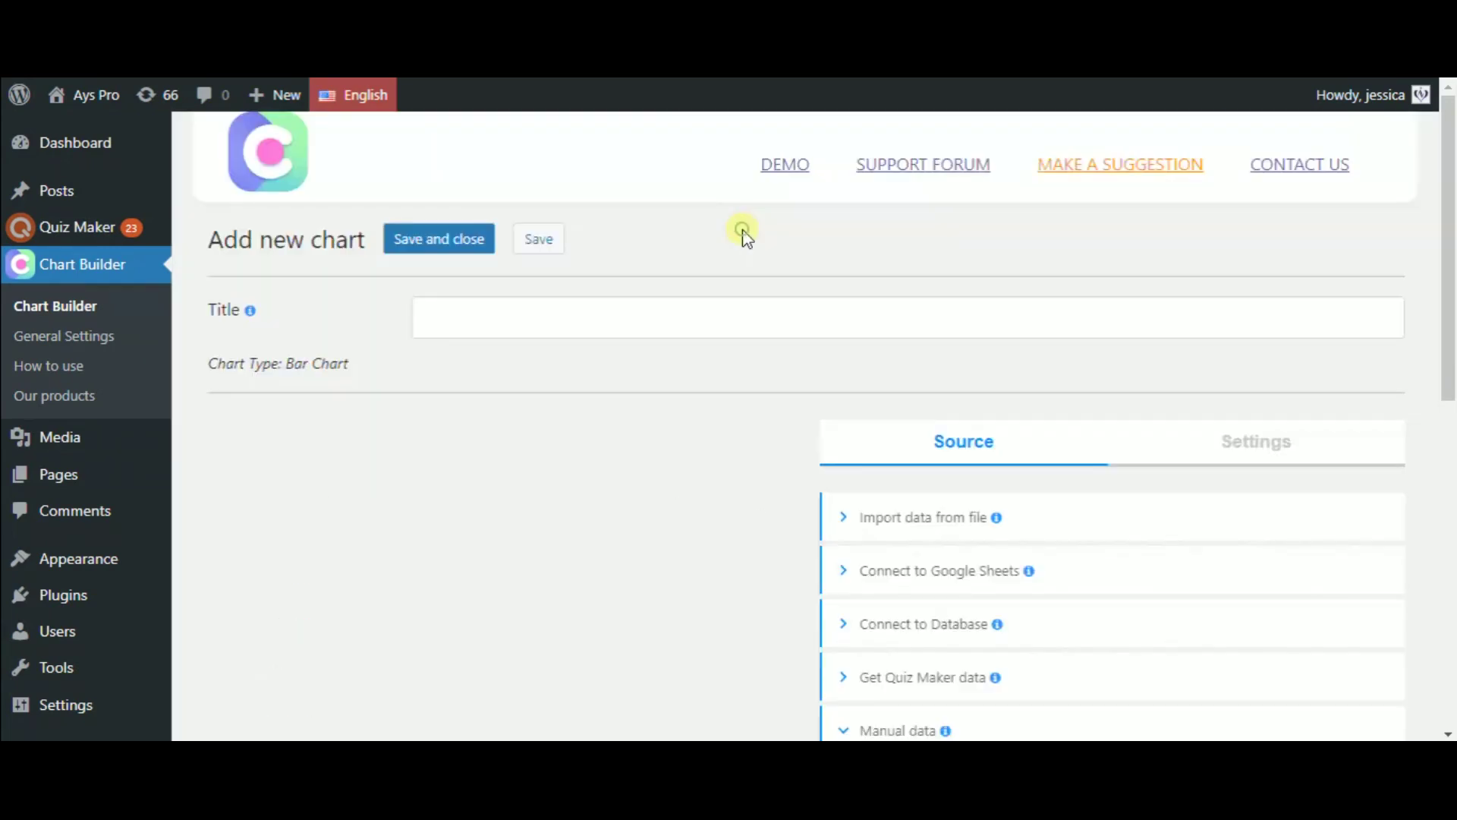
Enter 'Bar chart' as the new chart's title.
{"action": "scroll", "coordinate": [734, 254], "scroll_direction": "down", "scroll_amount": 1}
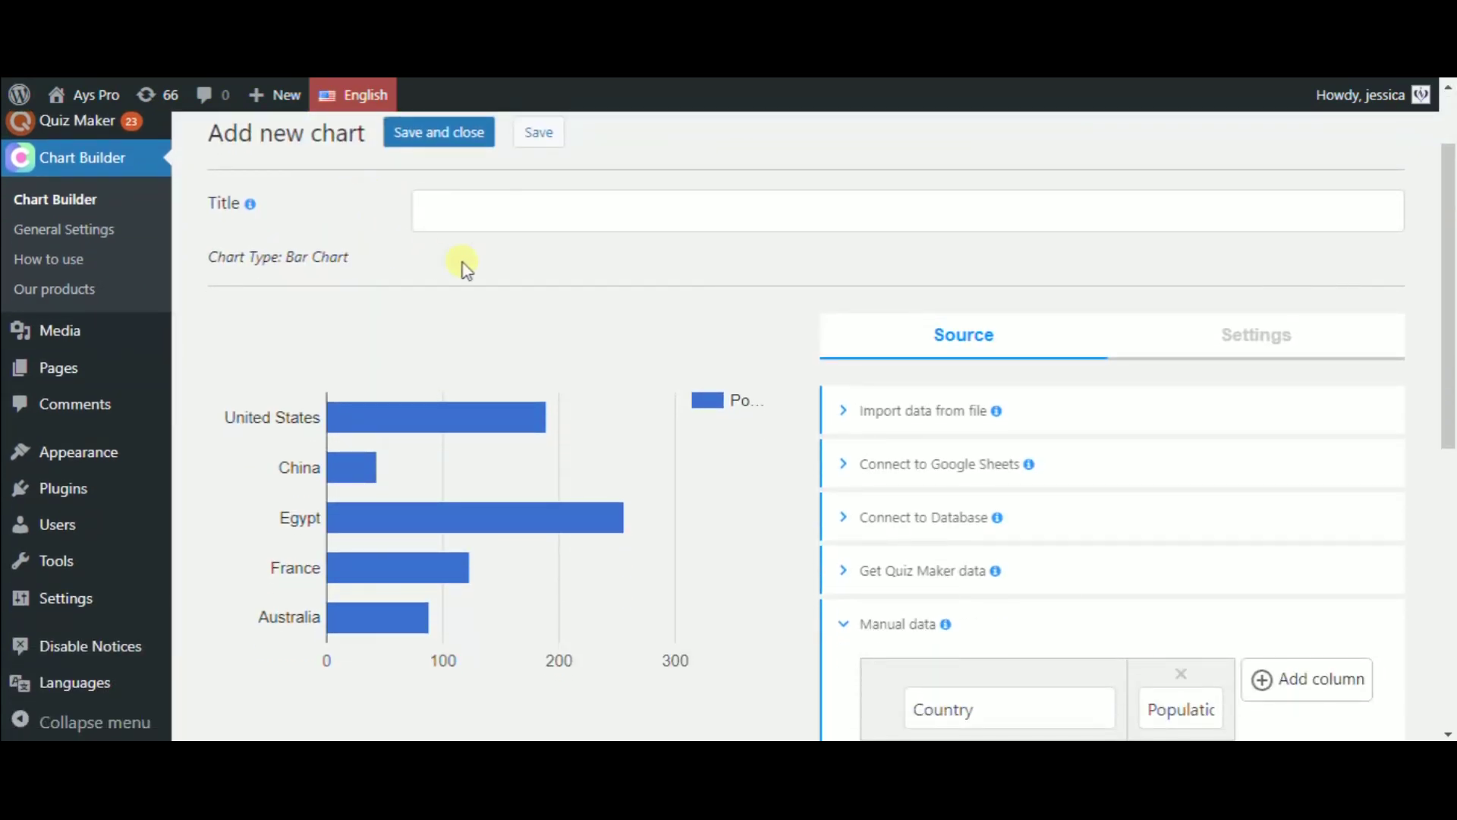
{"action": "left_click", "coordinate": [559, 207]}
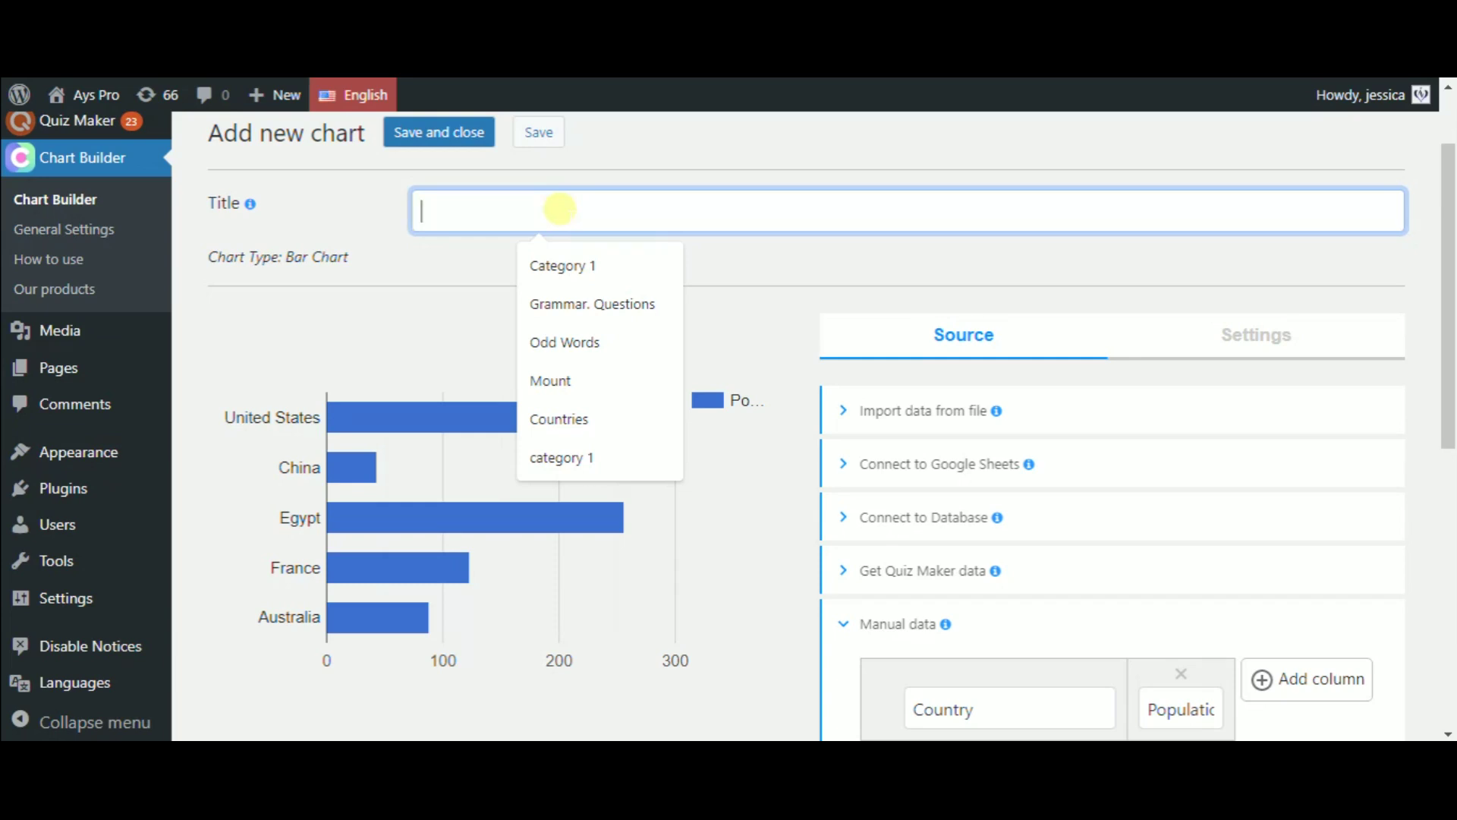
{"action": "type", "text": "Bar chart"}
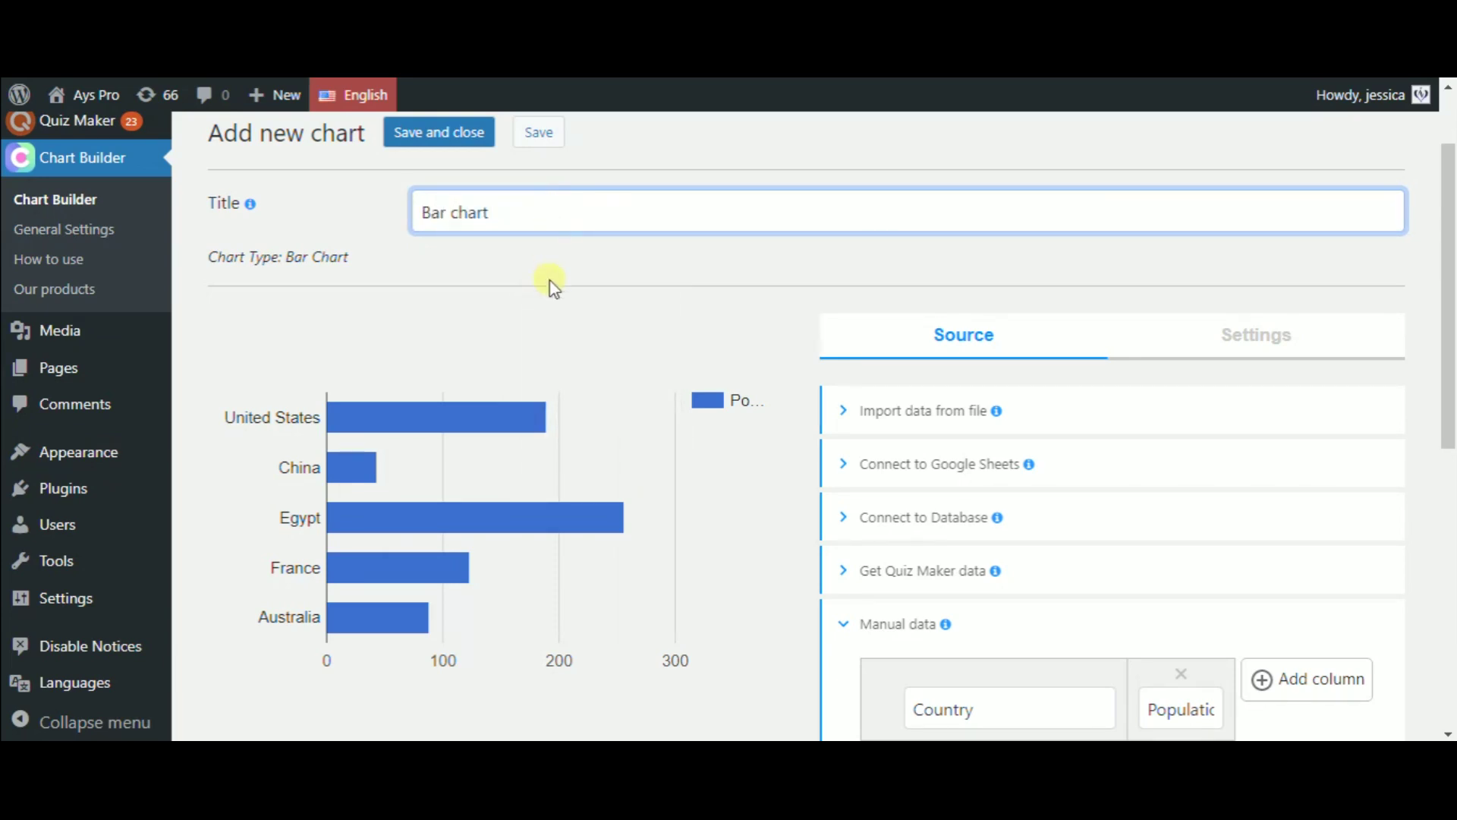
{"action": "left_click_drag", "start_coordinate": [1449, 261], "coordinate": [1449, 338]}
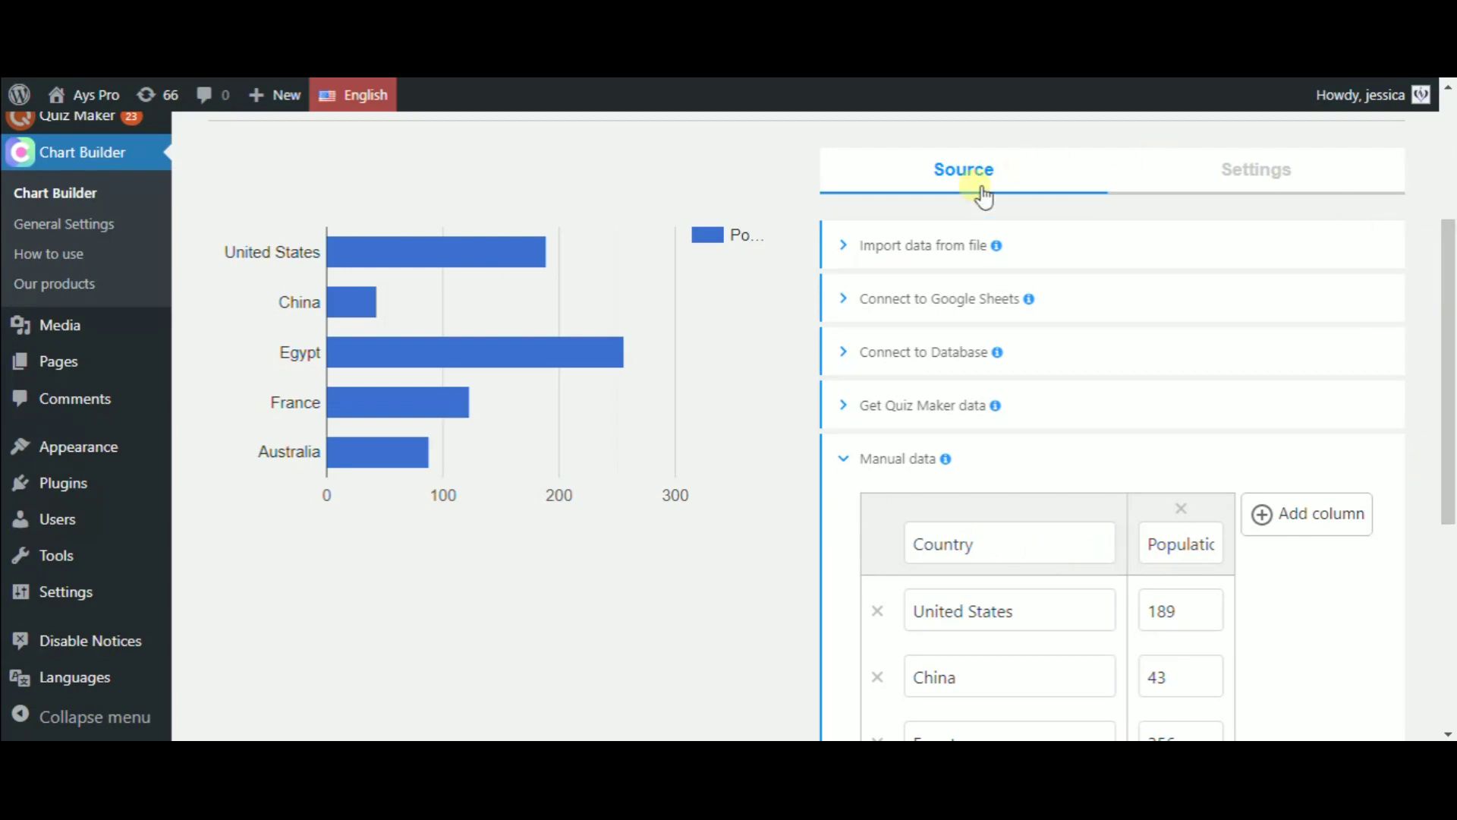
In Get Quiz Maker data, select the current user's passes of the current quiz query.
{"action": "left_click", "coordinate": [916, 407]}
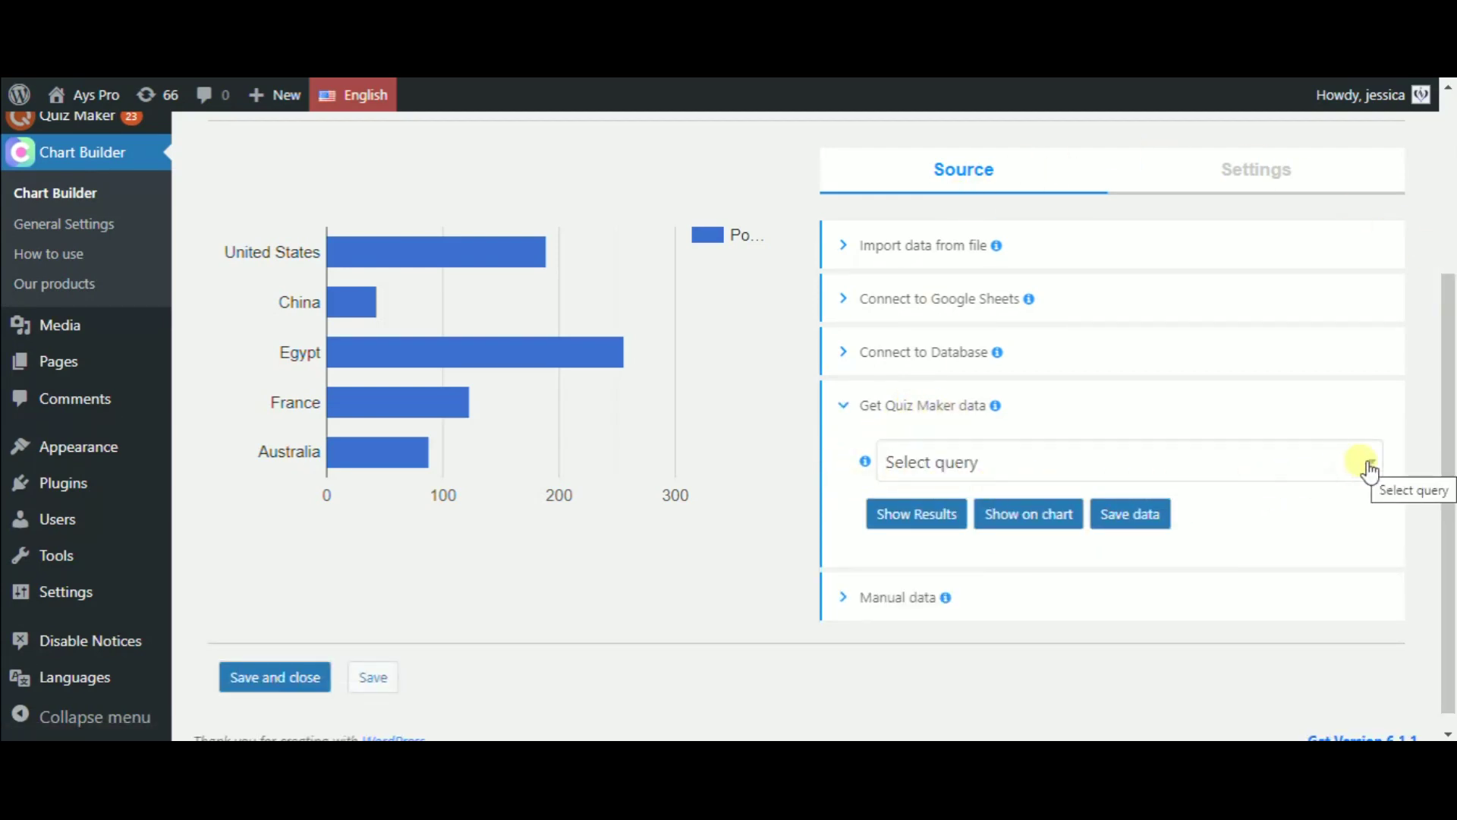
{"action": "left_click", "coordinate": [1197, 464]}
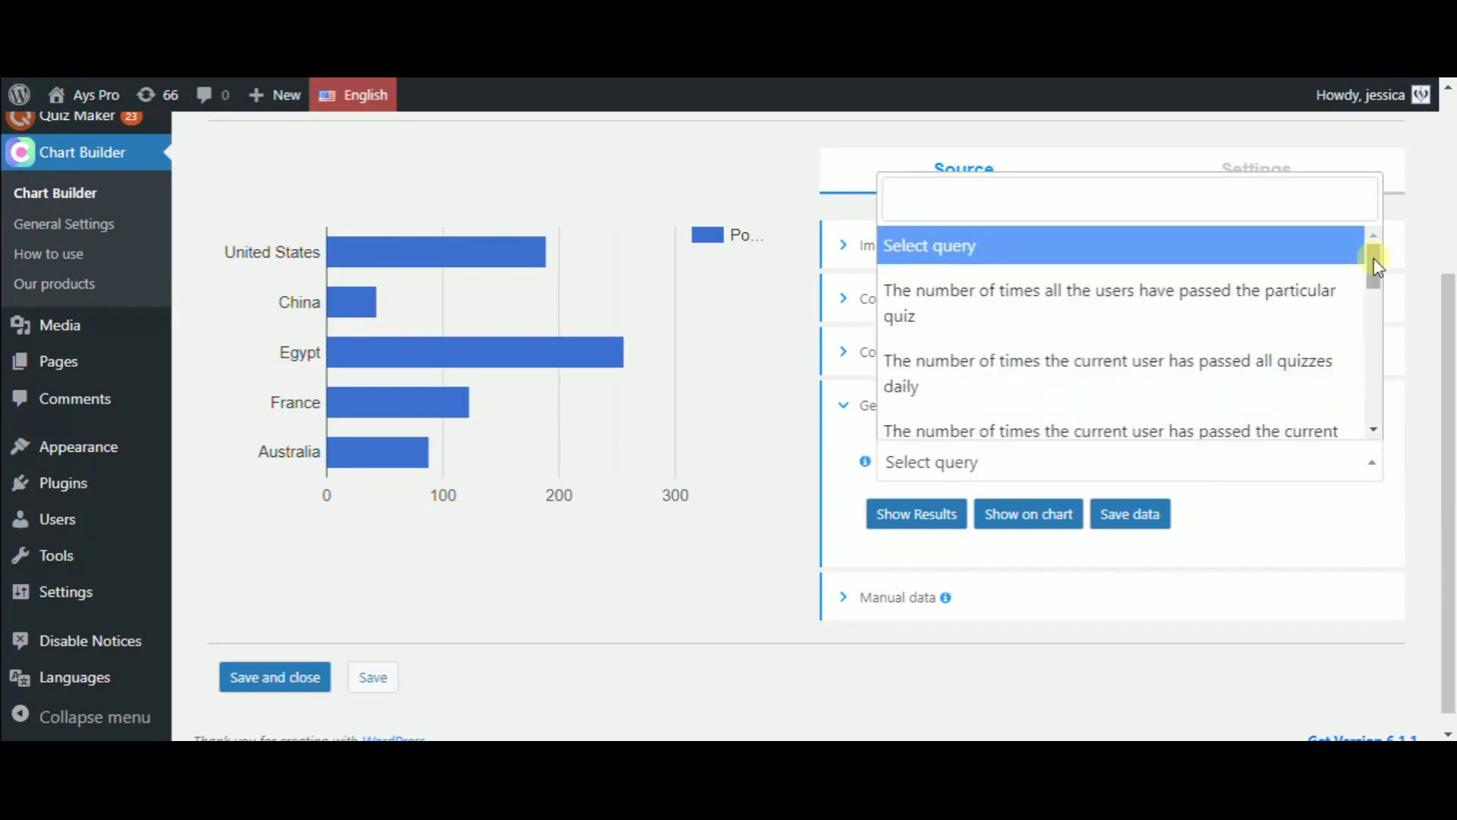
{"action": "mouse_move", "coordinate": [1375, 266]}
{"action": "left_mouse_down"}
{"action": "mouse_move", "coordinate": [1371, 401]}
{"action": "mouse_move", "coordinate": [1369, 271]}
{"action": "left_mouse_up"}
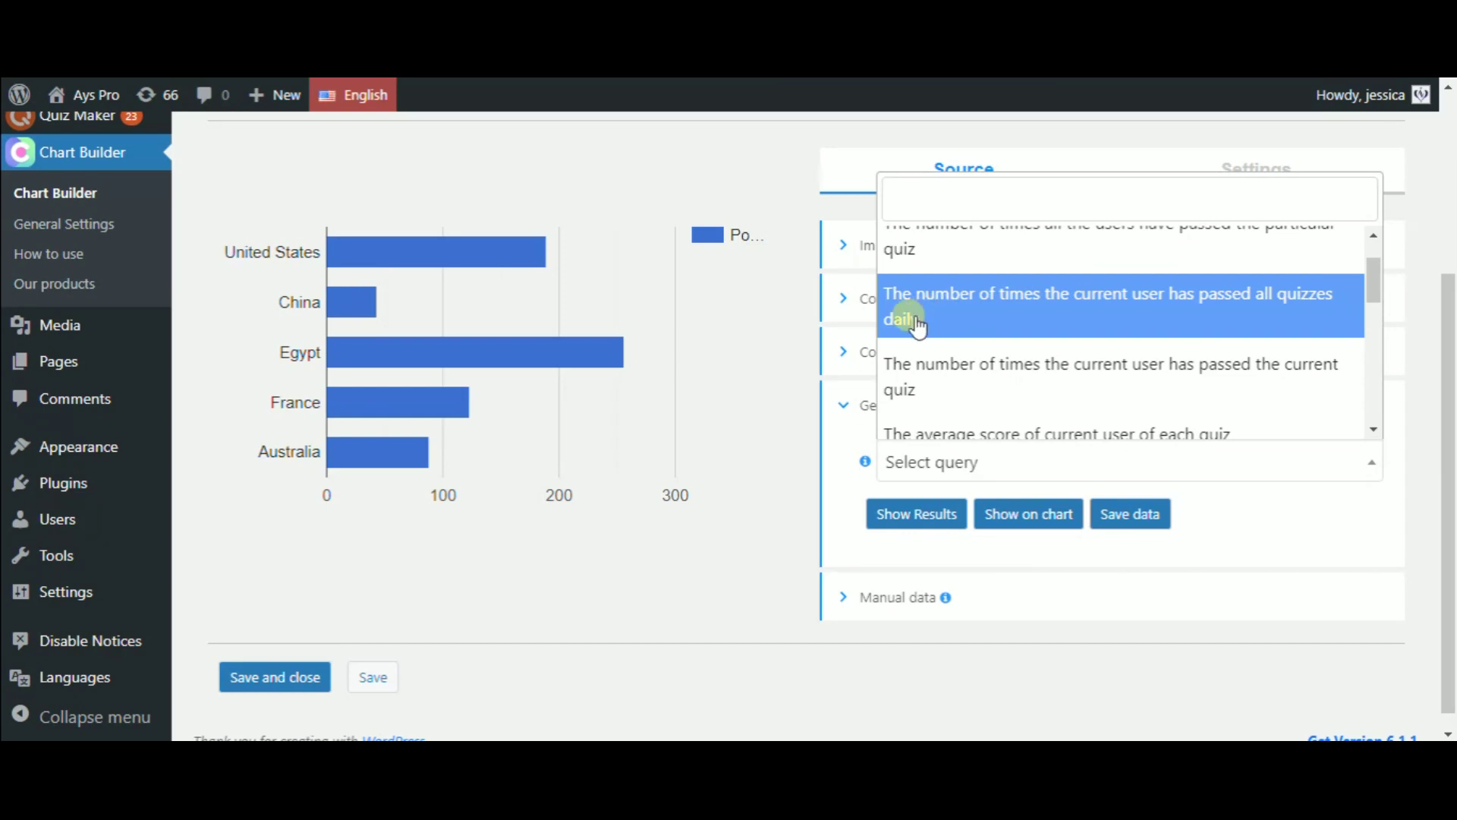
{"action": "left_click", "coordinate": [1282, 379]}
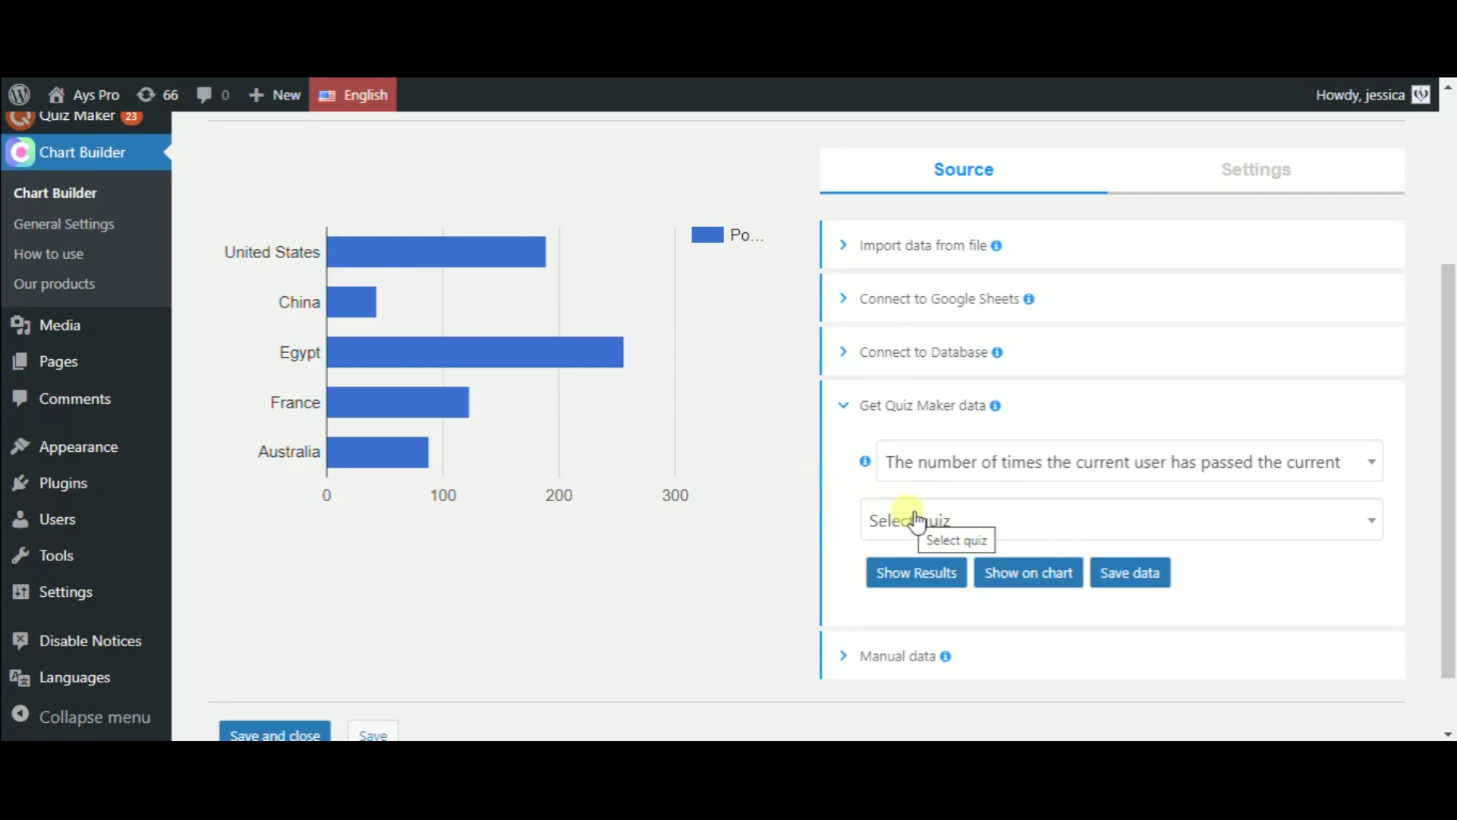
{"action": "mouse_move", "coordinate": [1351, 98]}
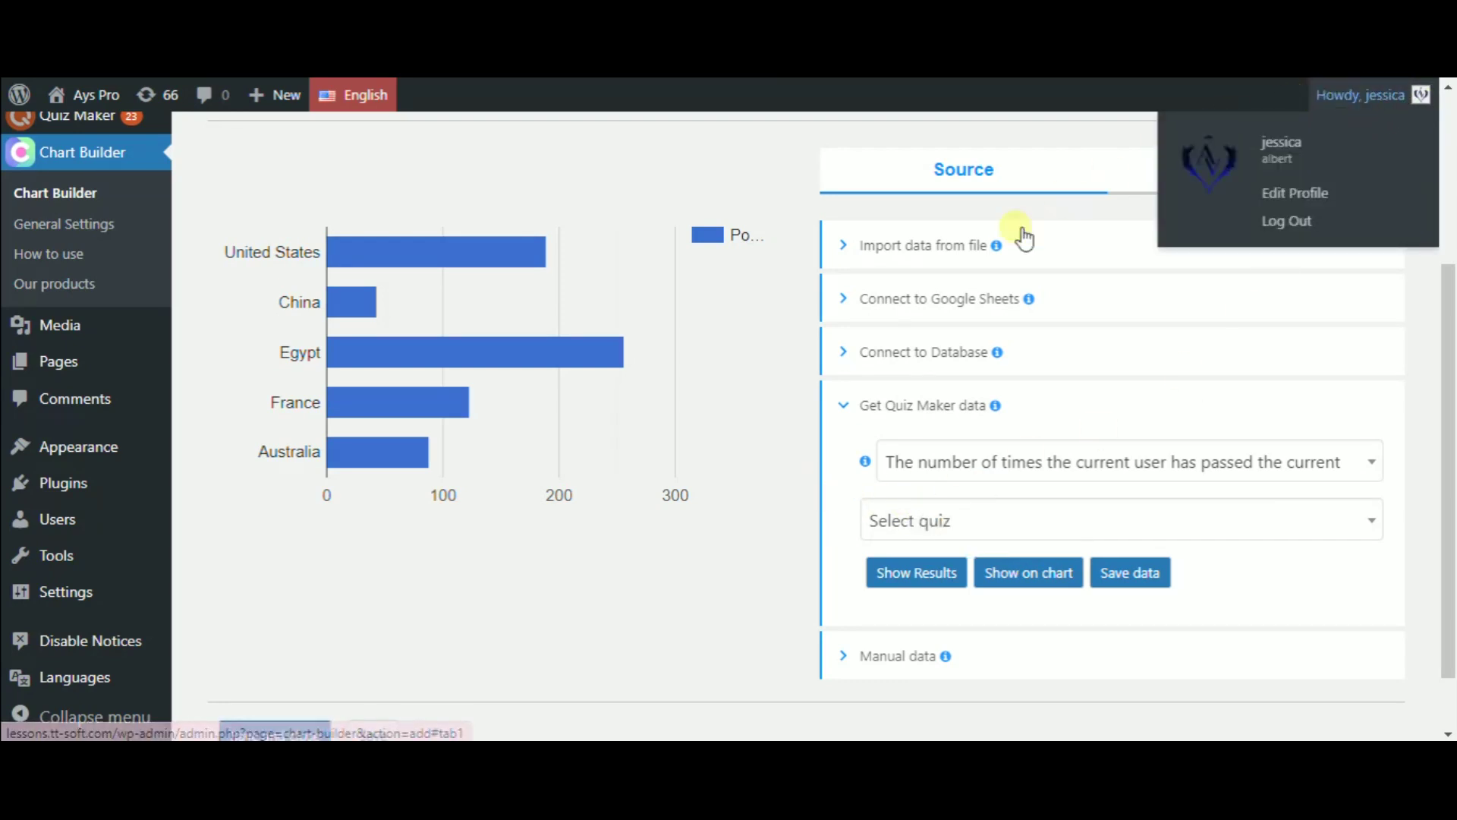
Choose the 'What is your travel personality?' quiz and preview the query results table.
{"action": "left_click", "coordinate": [902, 529]}
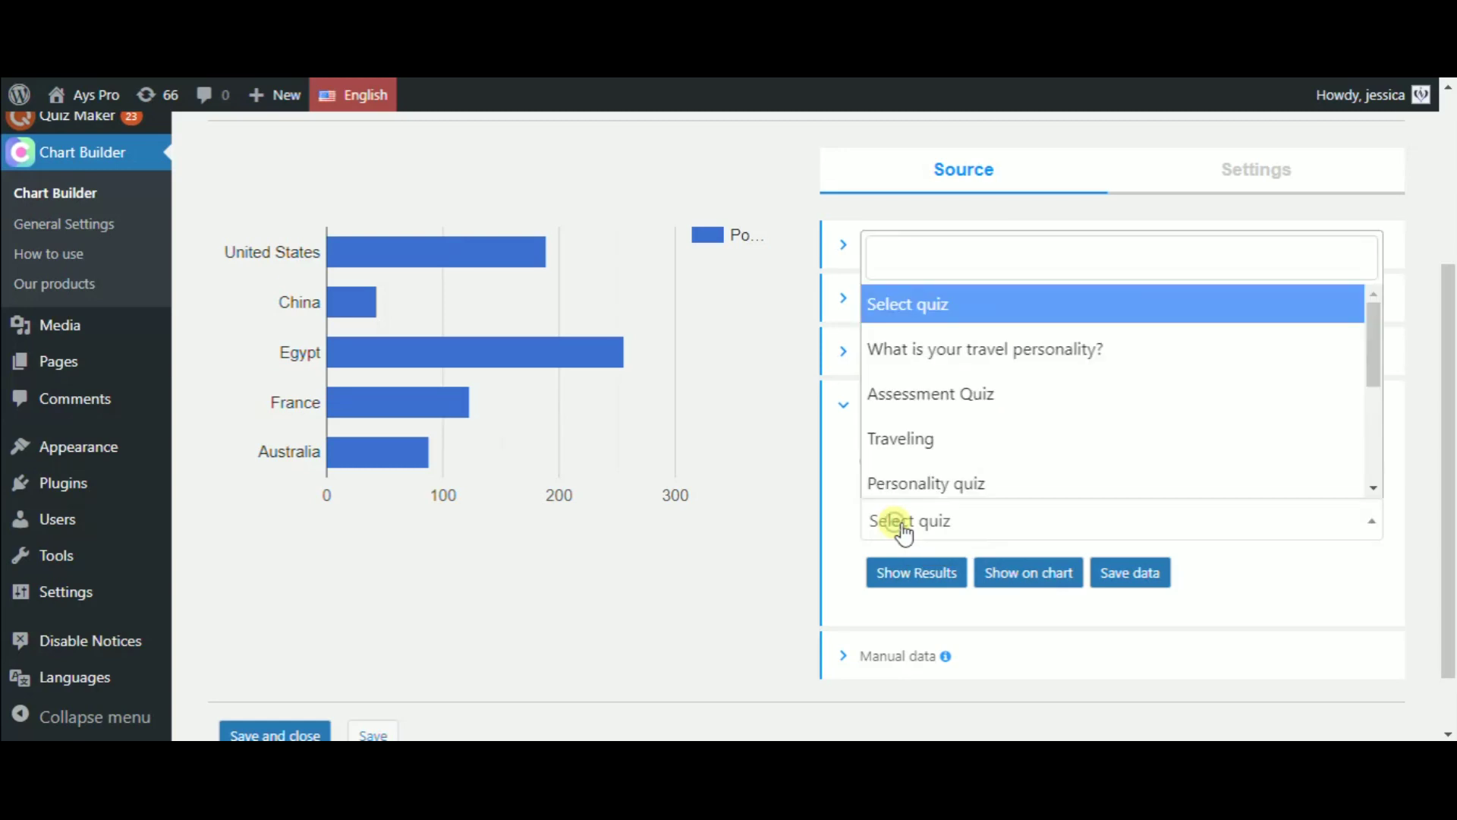
{"action": "left_click", "coordinate": [1141, 343]}
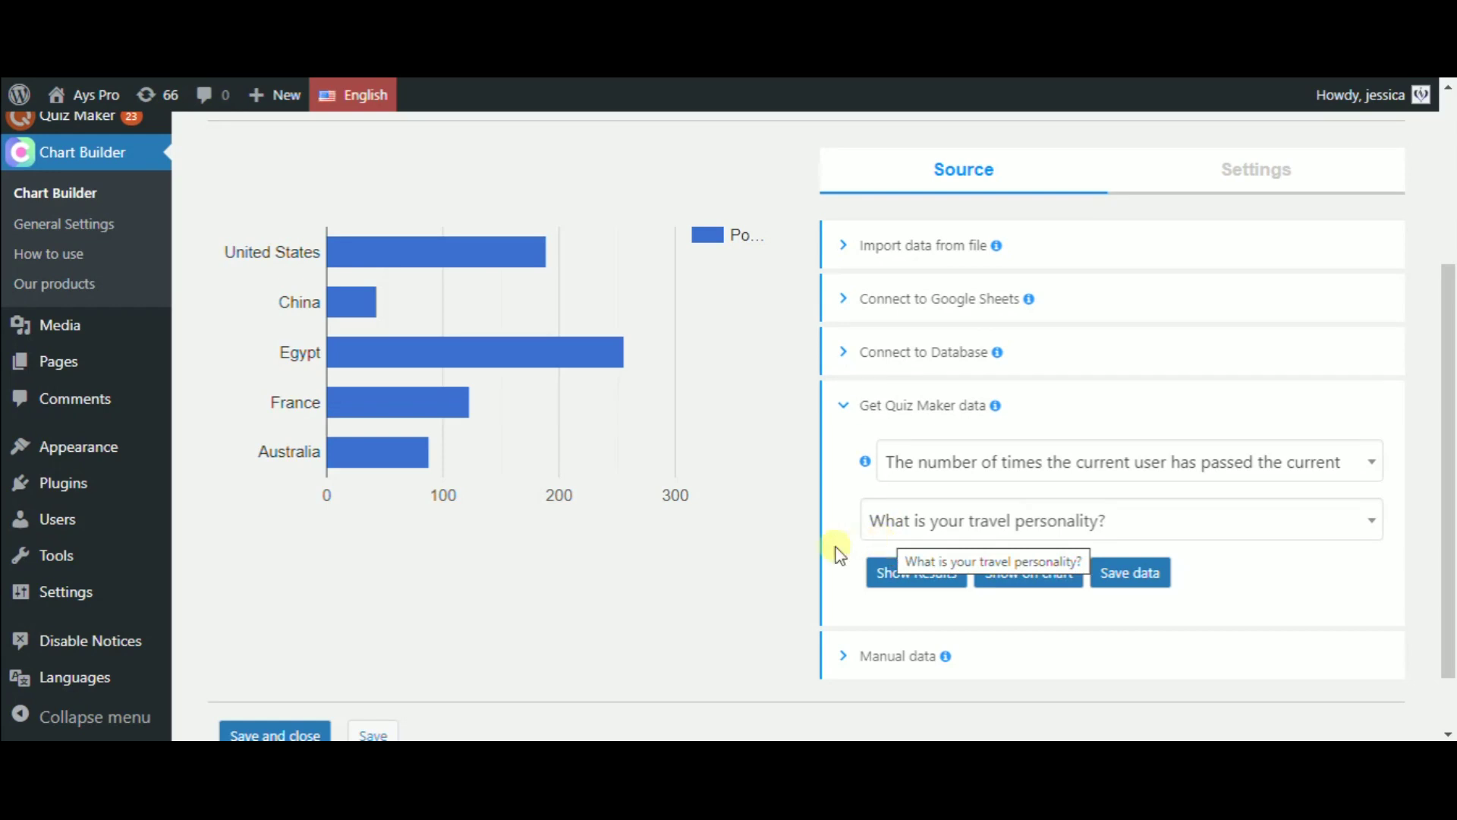
{"action": "left_click", "coordinate": [918, 575]}
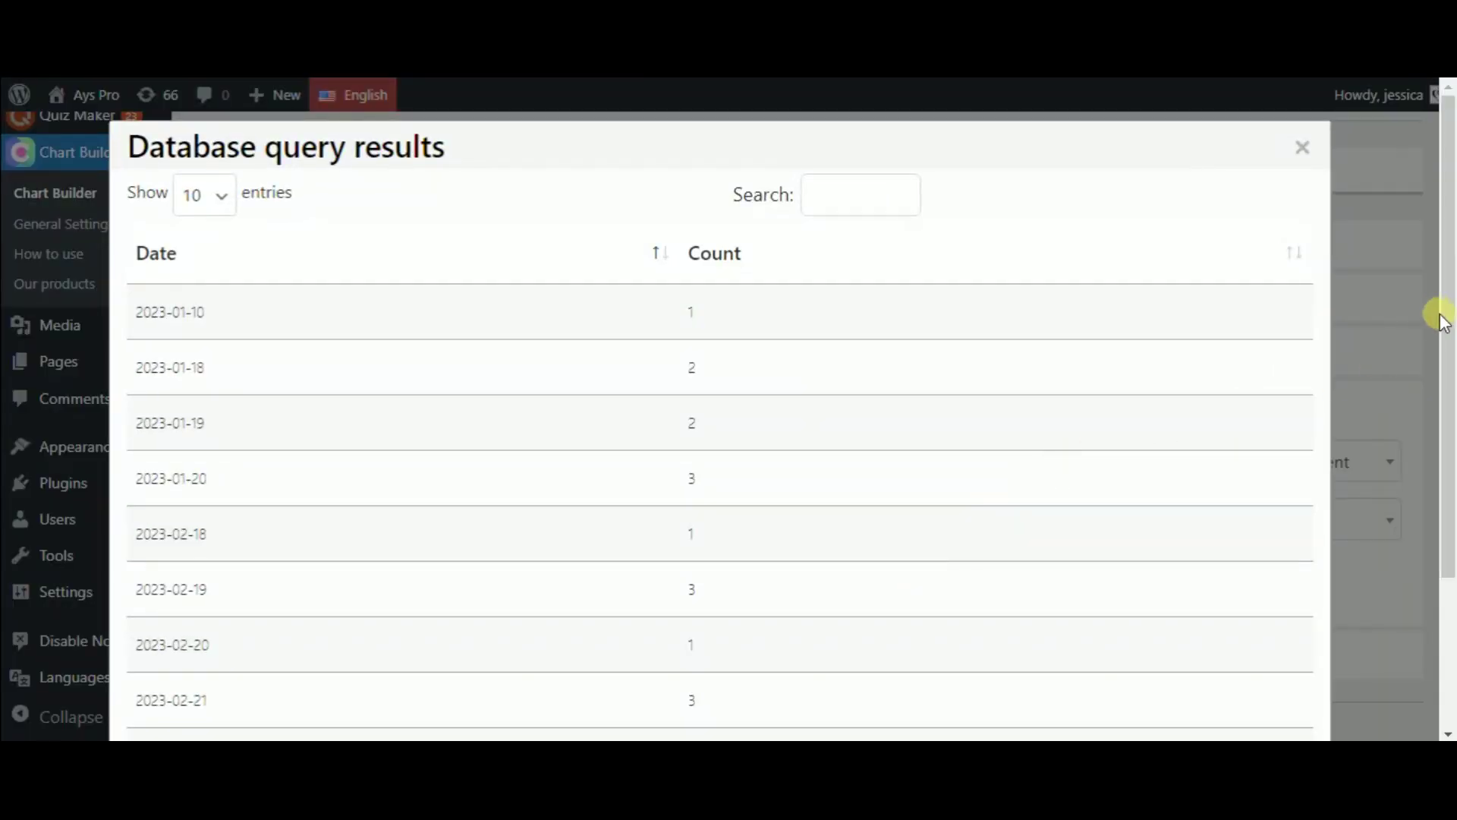
Plot the pass counts per date on the chart and save them as source data.
{"action": "scroll", "coordinate": [1446, 318], "scroll_direction": "down", "scroll_amount": 2}
{"action": "scroll", "coordinate": [1448, 364], "scroll_direction": "down", "scroll_amount": 2}
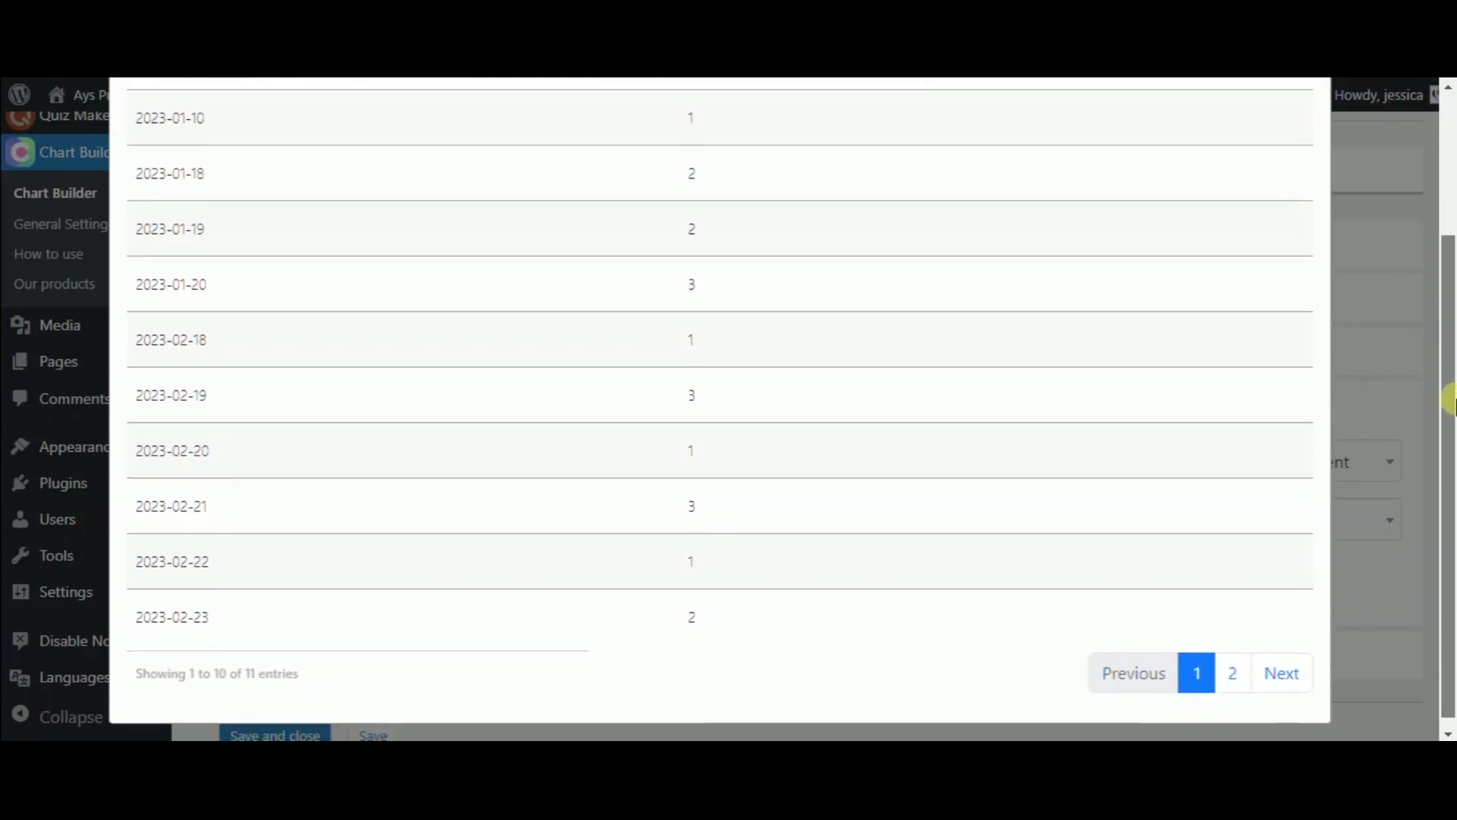
{"action": "scroll", "coordinate": [1447, 406], "scroll_direction": "up", "scroll_amount": 4}
{"action": "left_click", "coordinate": [1307, 146]}
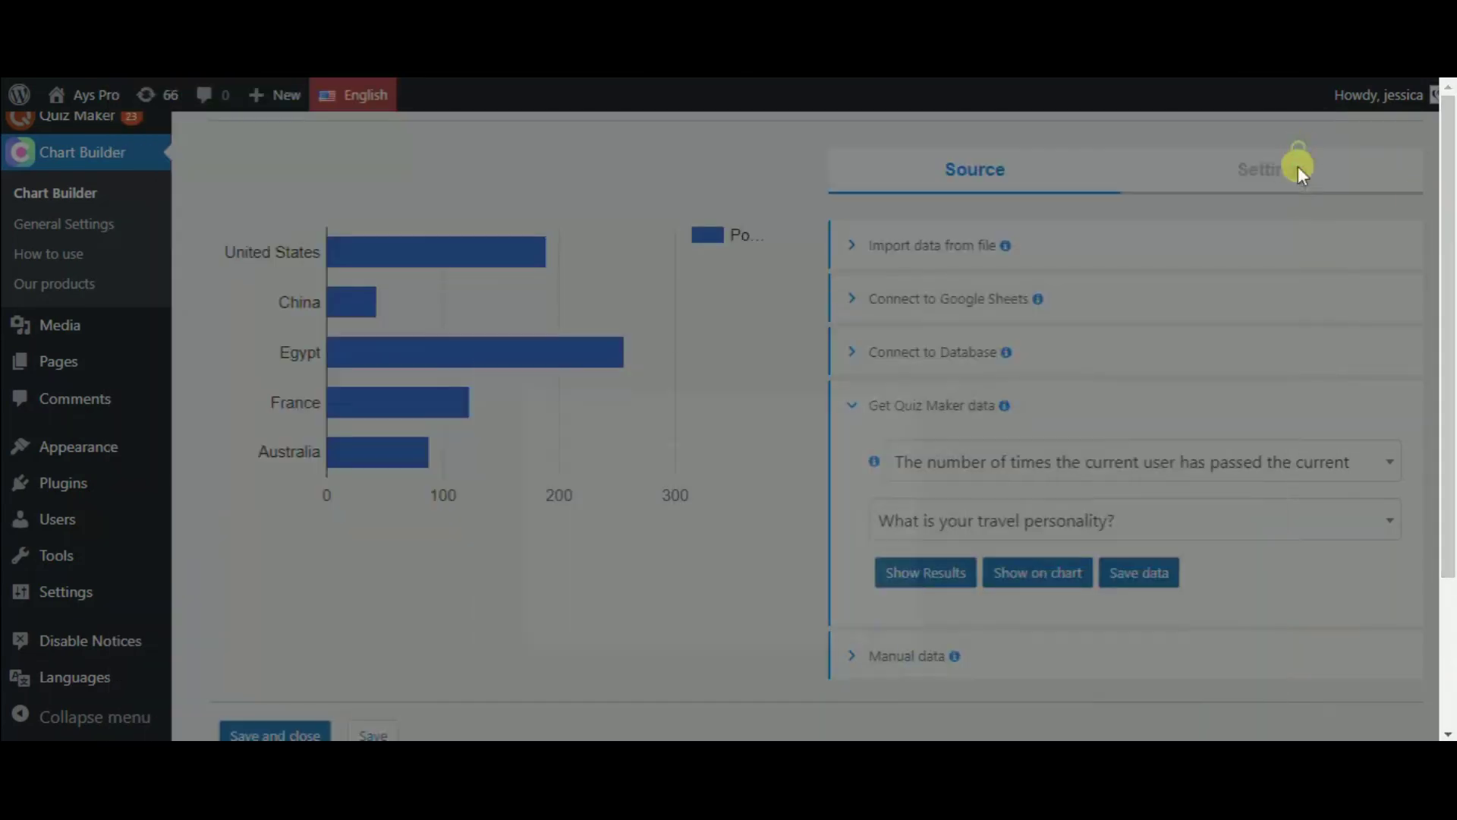
{"action": "left_click", "coordinate": [1026, 578]}
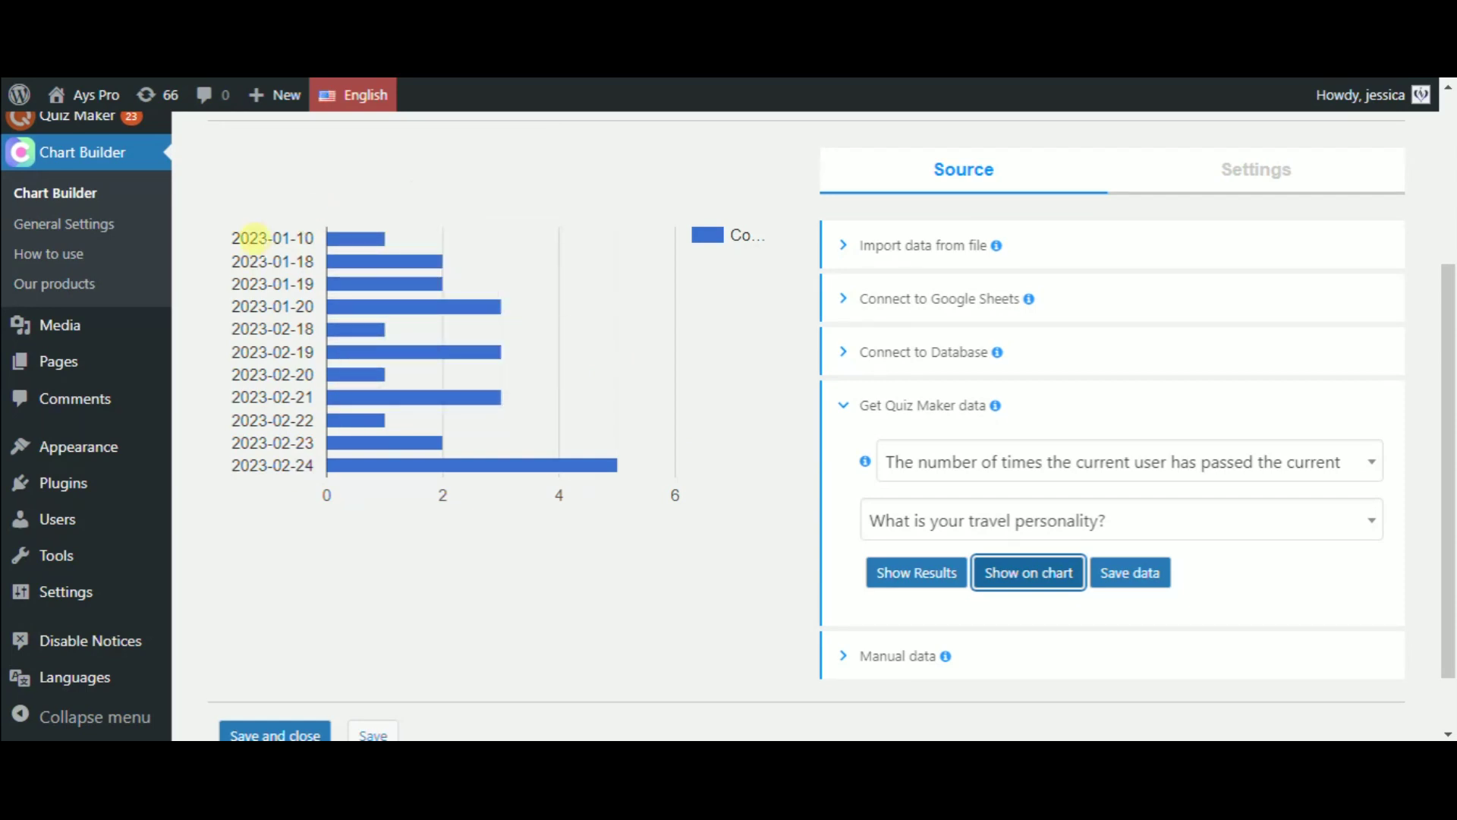
{"action": "left_click_drag", "start_coordinate": [237, 464], "coordinate": [242, 237]}
{"action": "left_click", "coordinate": [303, 410]}
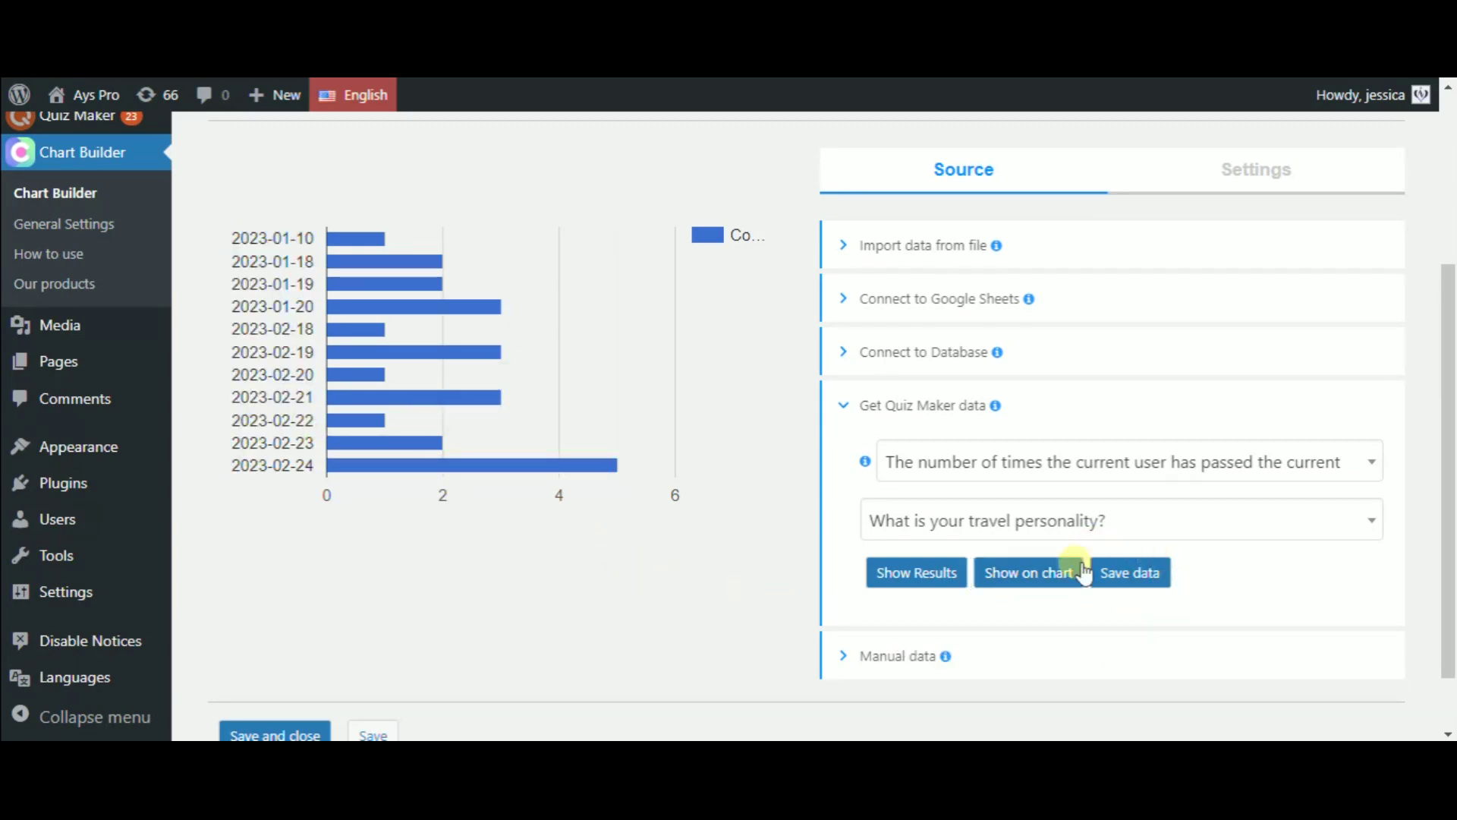
{"action": "left_click", "coordinate": [1148, 584]}
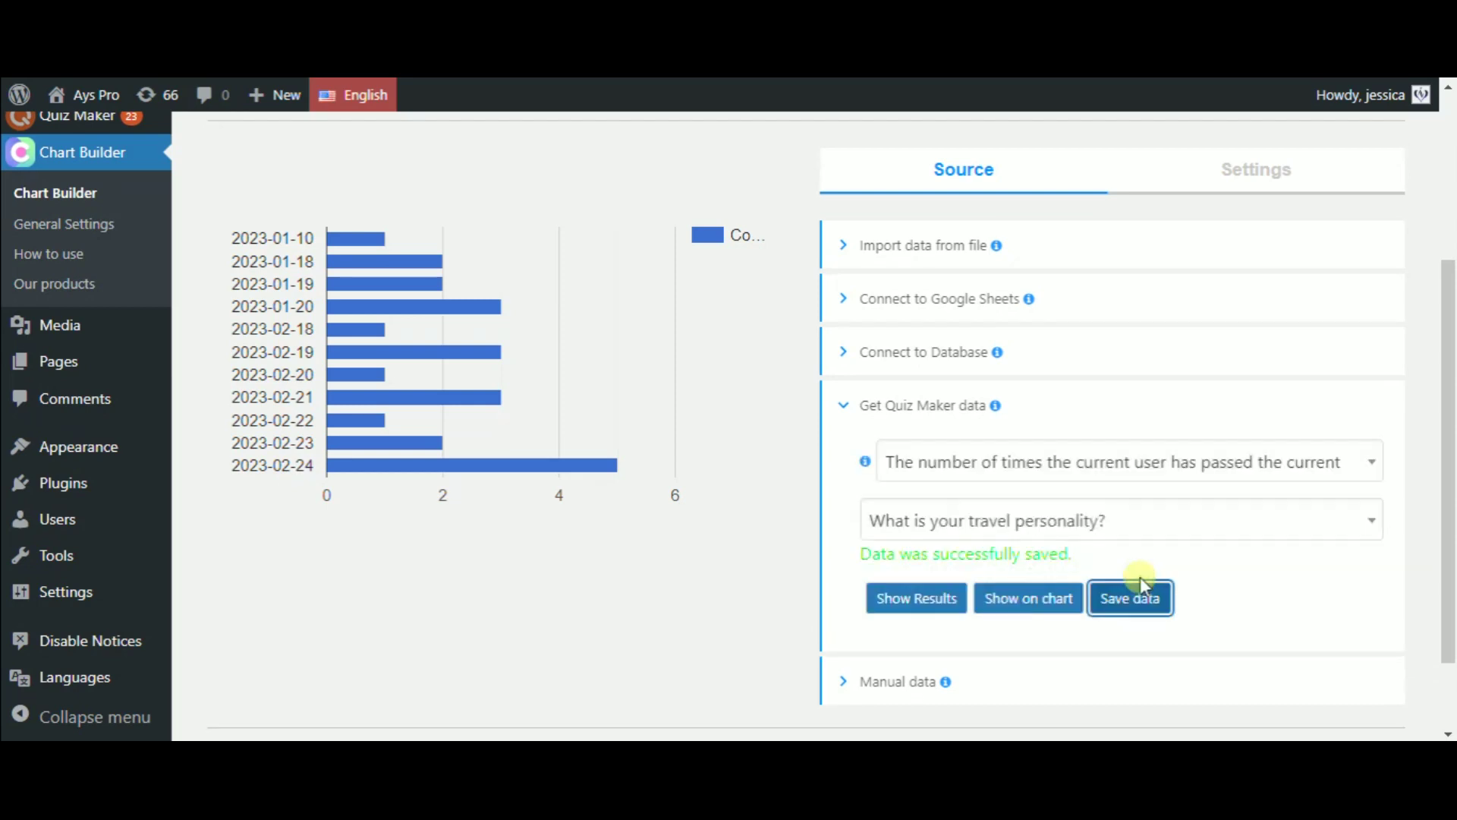
Check the Settings tab, return to Source, and save and close the chart.
{"action": "left_click", "coordinate": [1257, 181]}
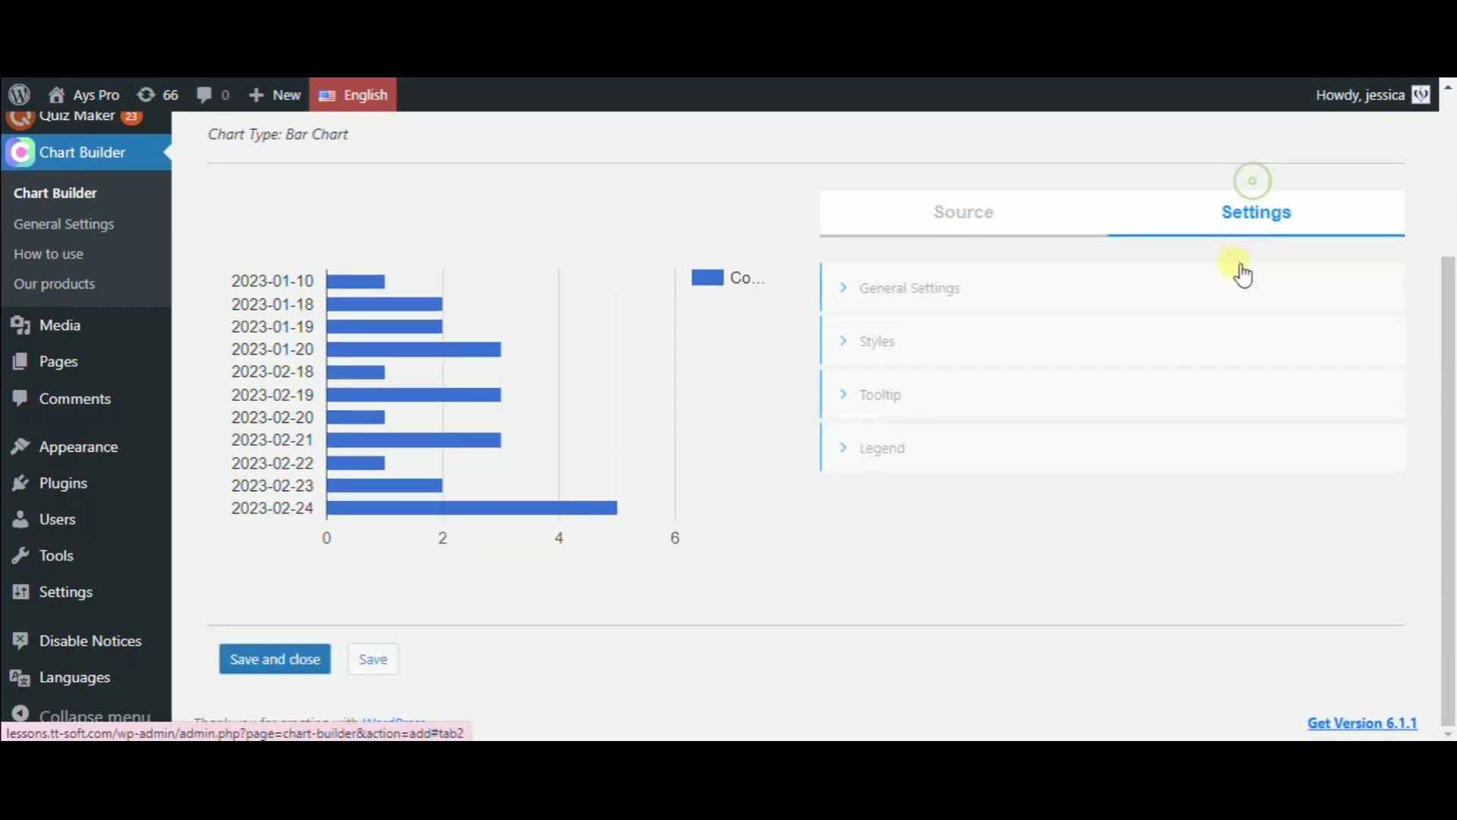
{"action": "left_click", "coordinate": [982, 230]}
{"action": "scroll", "coordinate": [1450, 338], "scroll_direction": "down", "scroll_amount": 2}
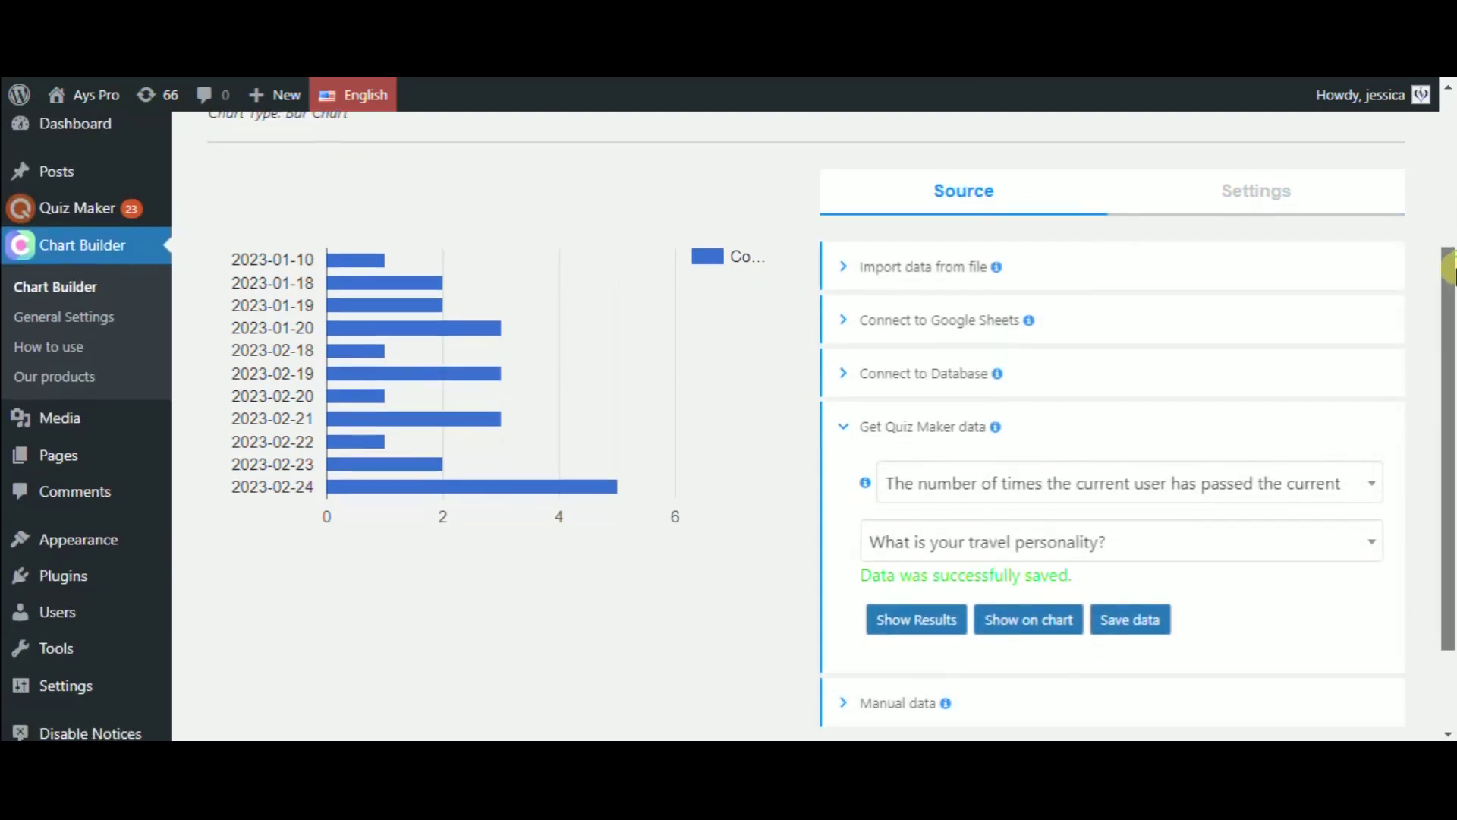
{"action": "left_click_drag", "start_coordinate": [1450, 338], "coordinate": [1450, 343]}
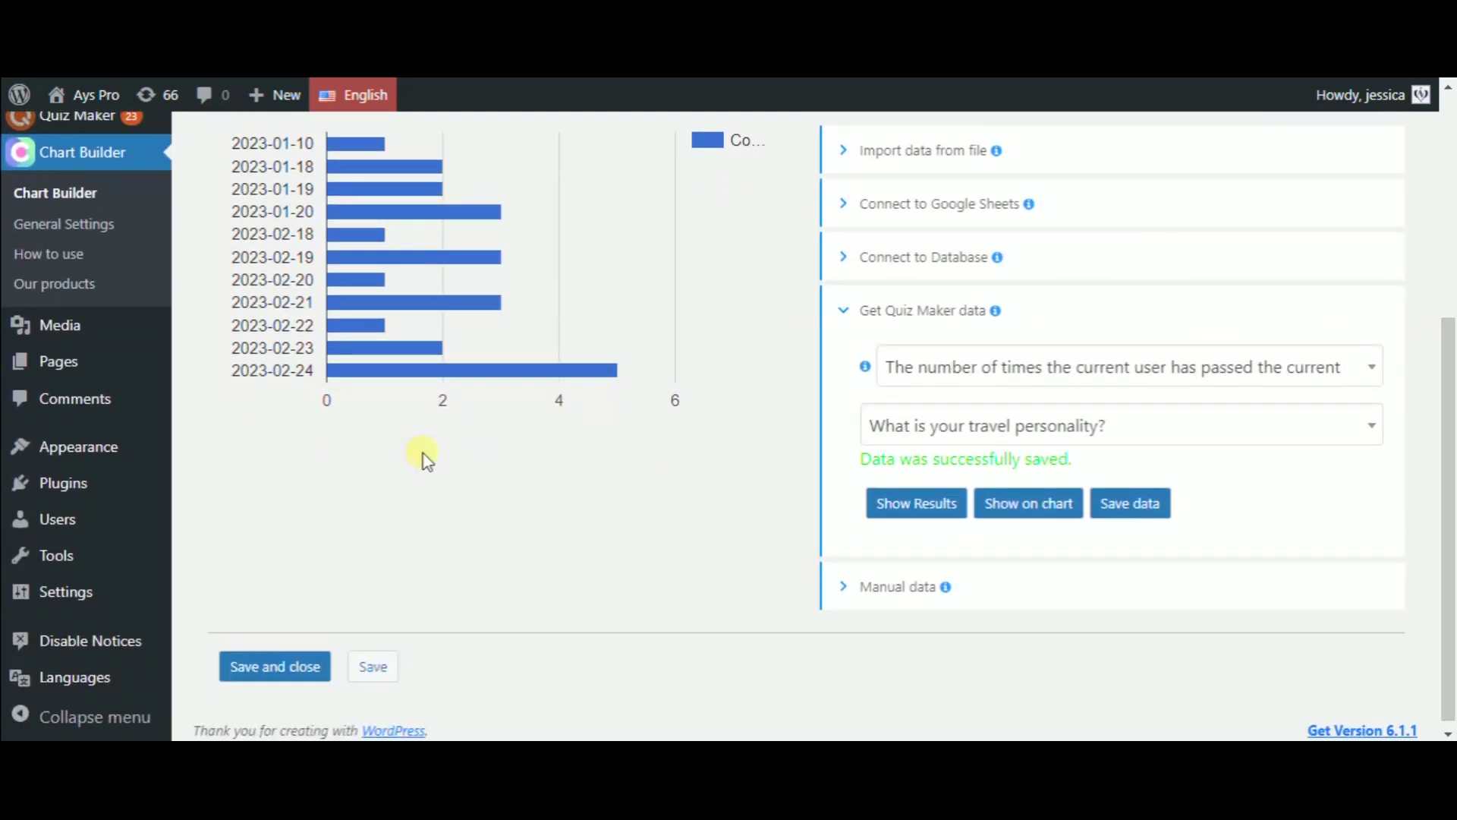
{"action": "left_click", "coordinate": [295, 668]}
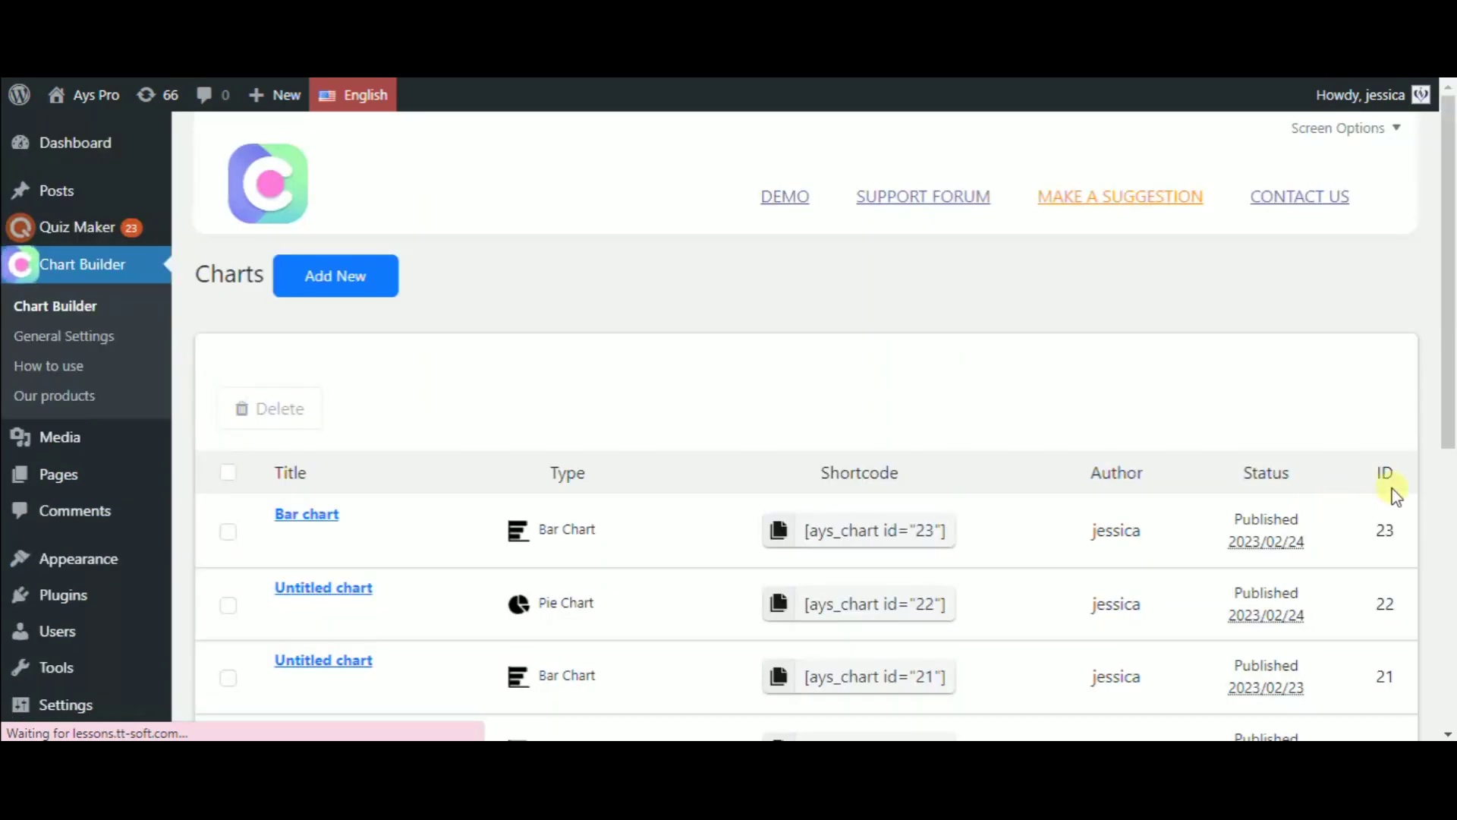
Copy the Bar chart's shortcode [ays_chart id="23"] and go to All Posts.
{"action": "triple_click", "coordinate": [851, 530]}
{"action": "key", "text": "ctrl+c"}
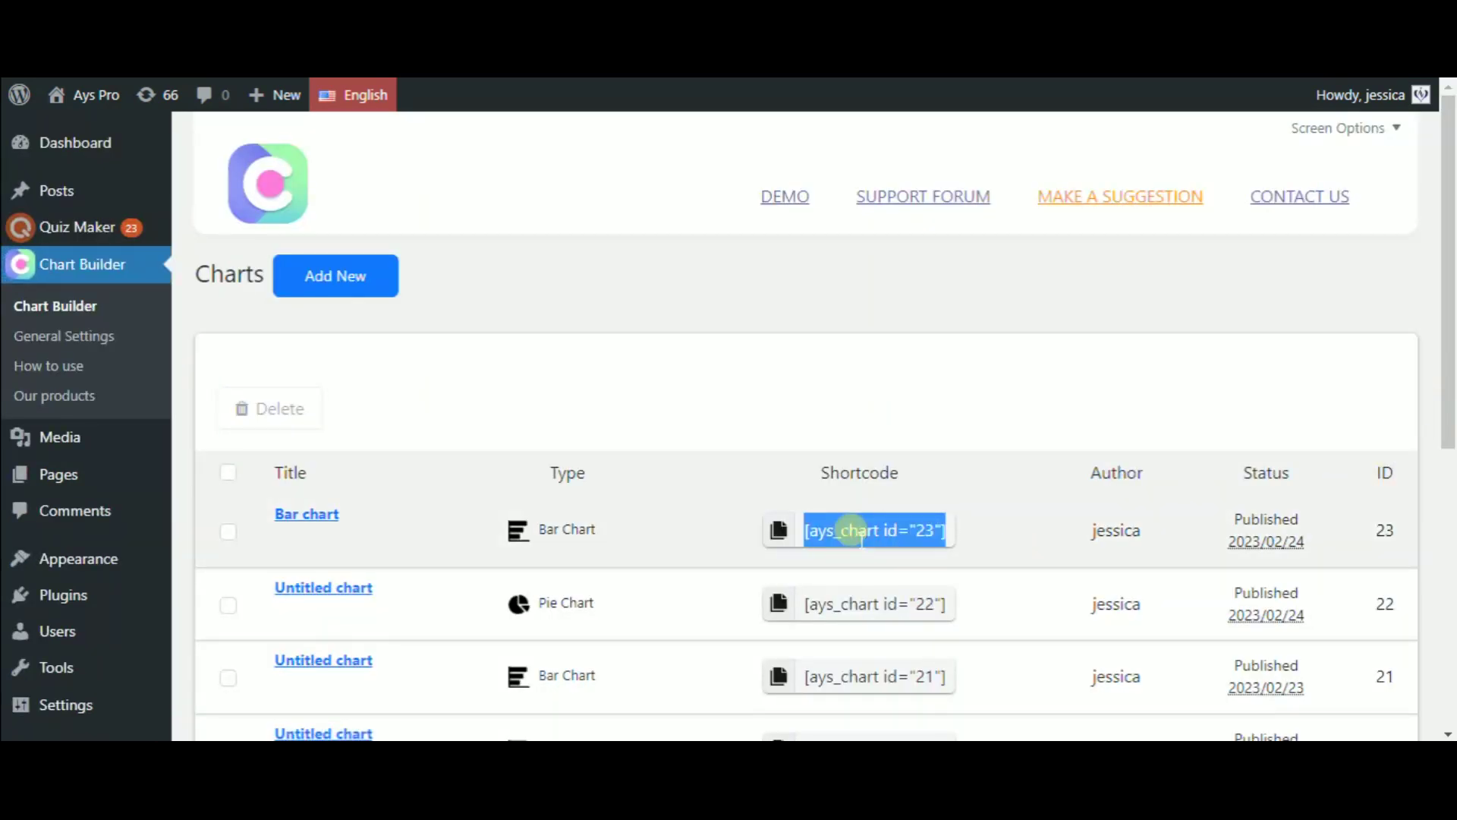
{"action": "mouse_move", "coordinate": [140, 187]}
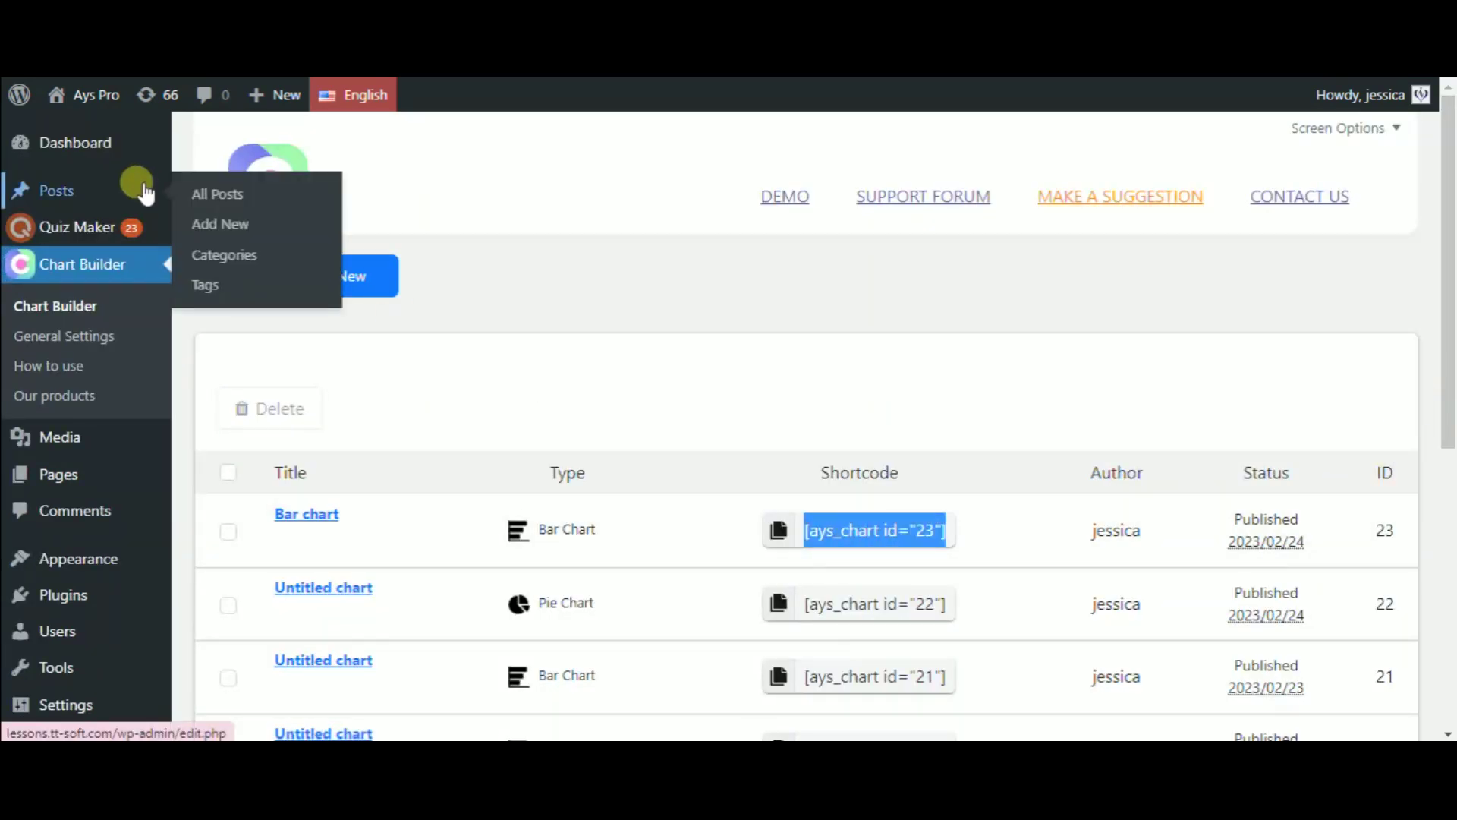
{"action": "left_click", "coordinate": [245, 196]}
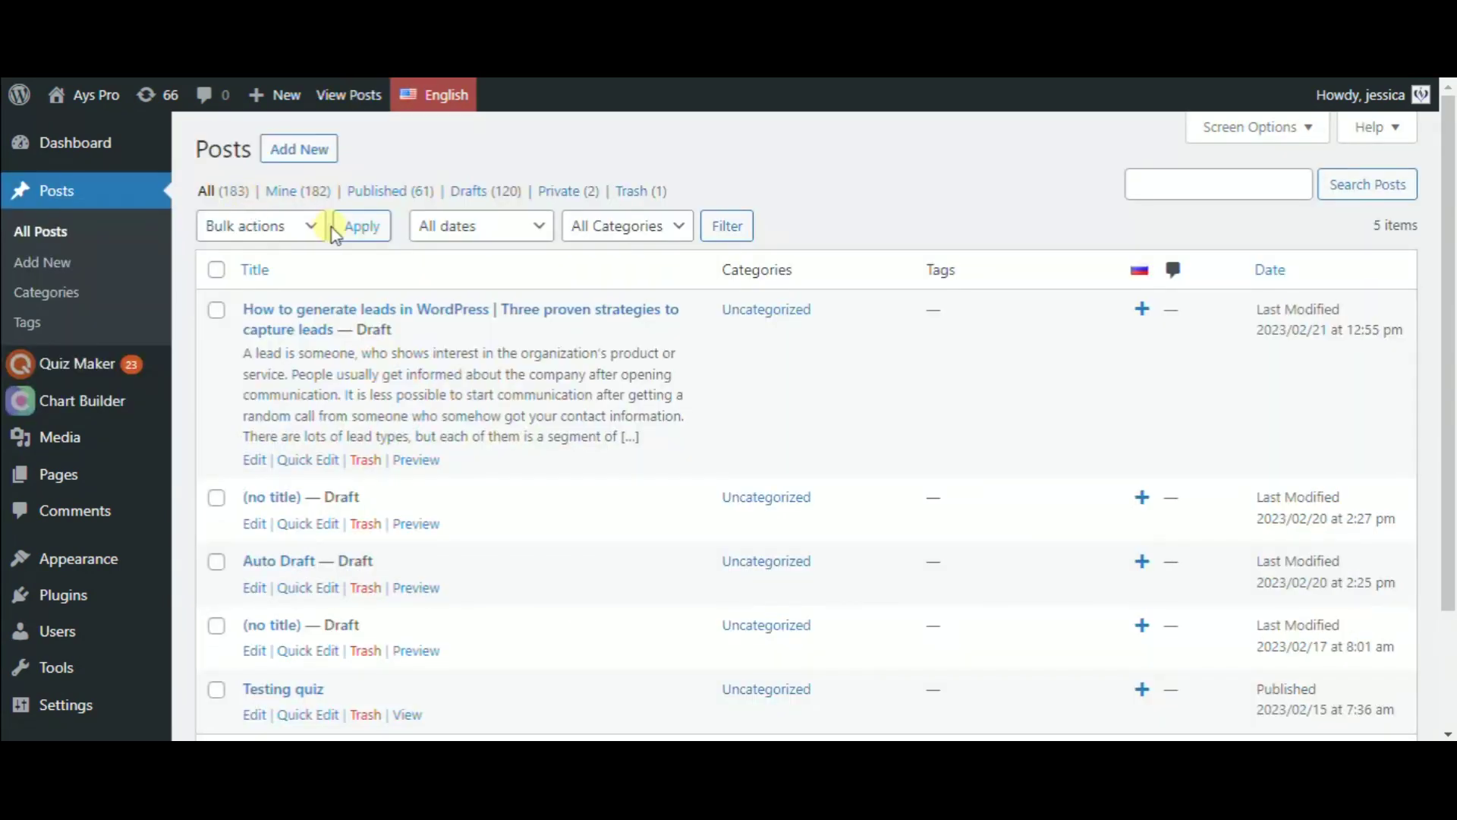
Create post 'Chart and Quiz integration' with the pasted chart shortcode and preview it in a new tab.
{"action": "left_click", "coordinate": [317, 156]}
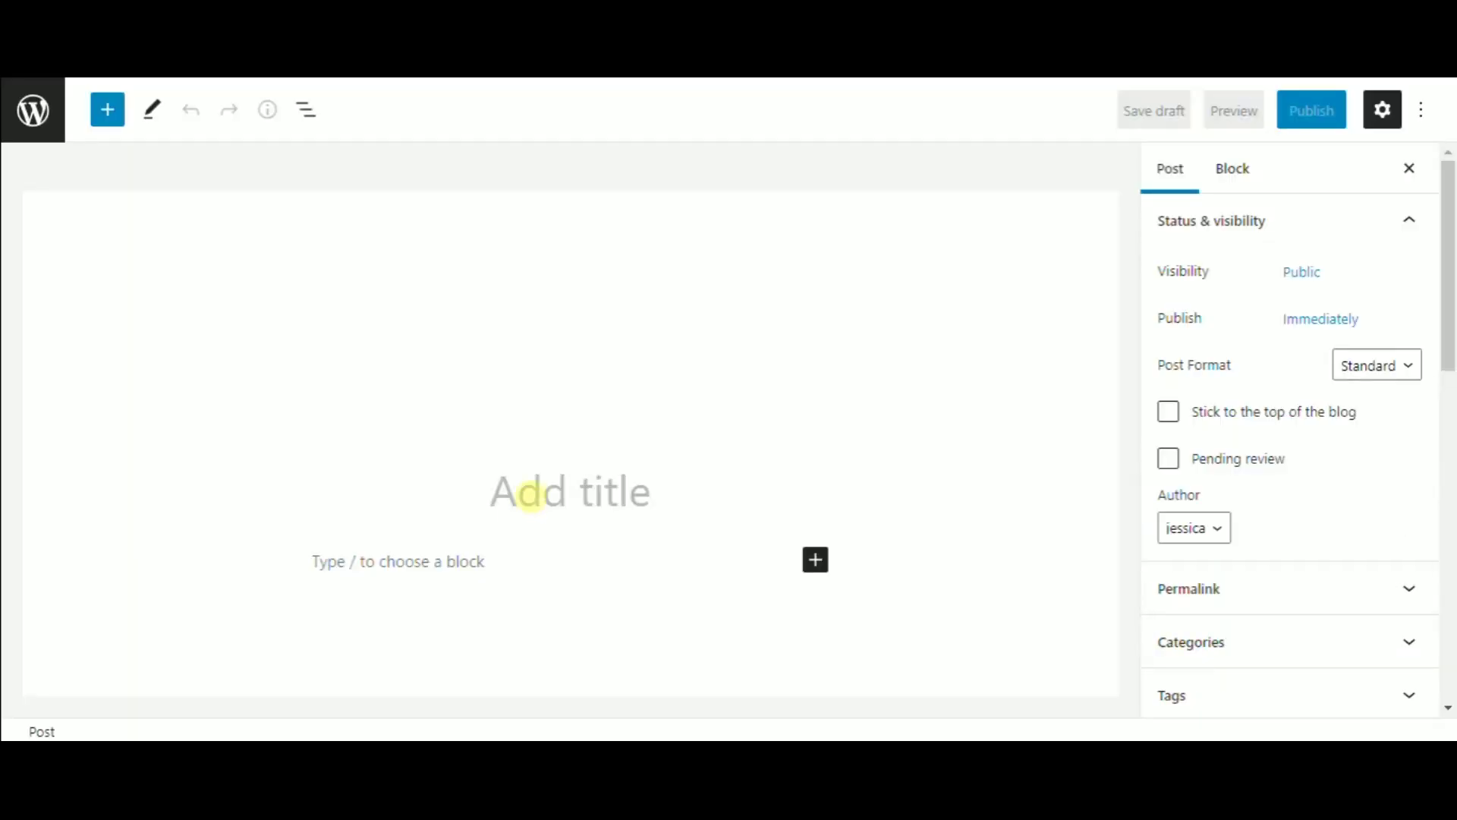
{"action": "type", "text": "Chart and Quiz integration"}
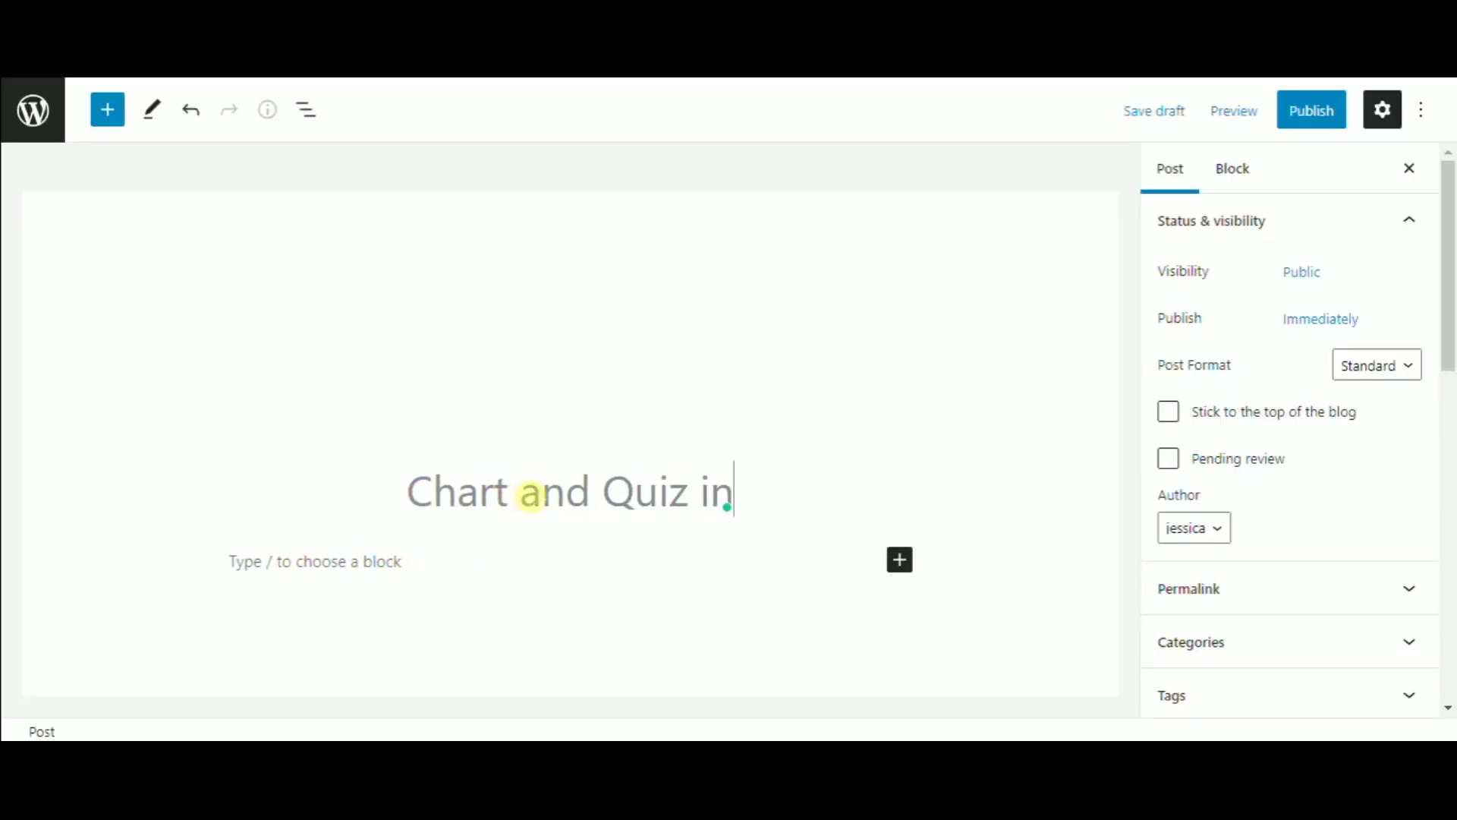
{"action": "left_click", "coordinate": [478, 565]}
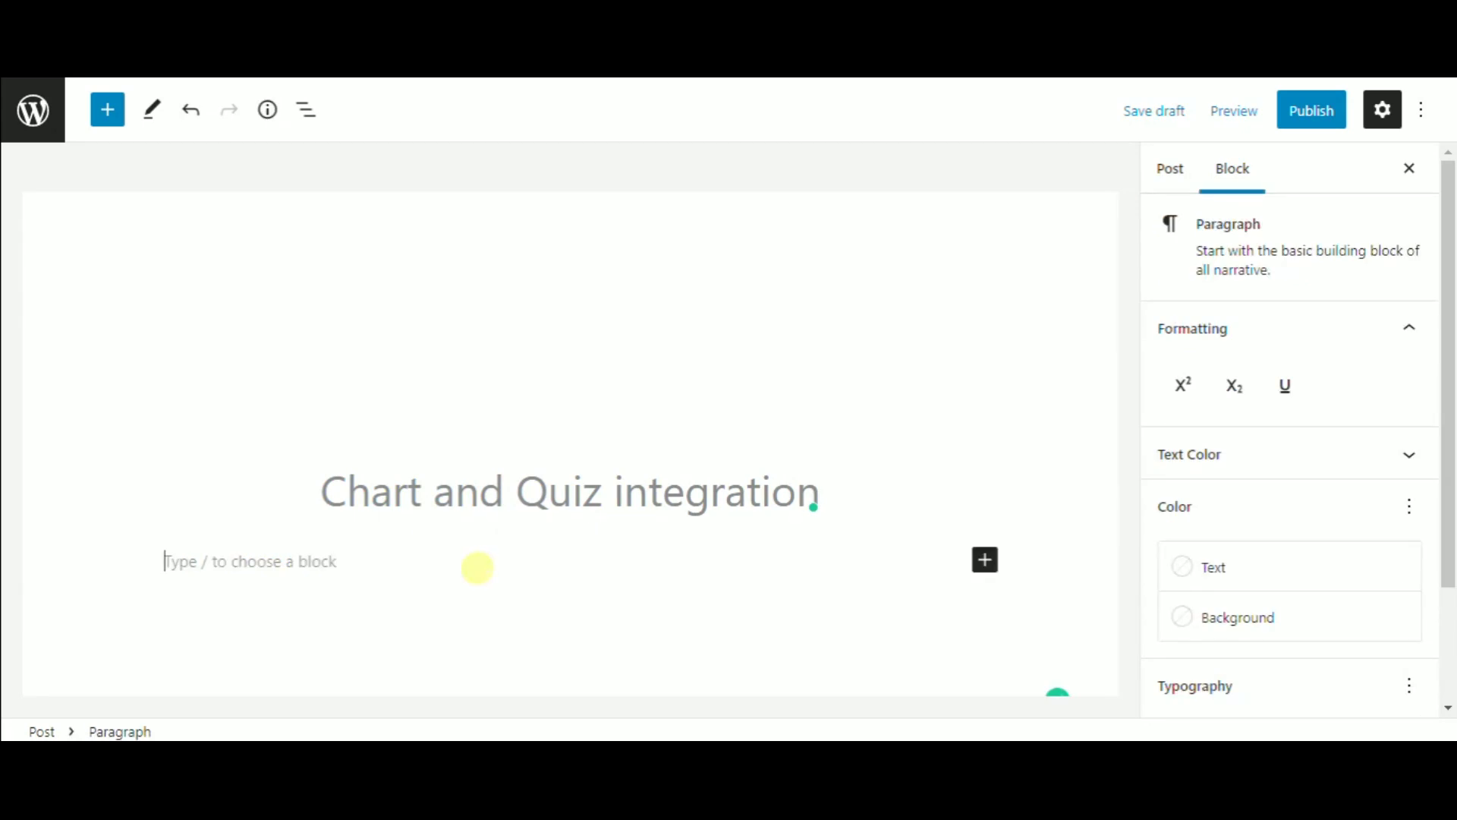
{"action": "key", "text": "ctrl+v"}
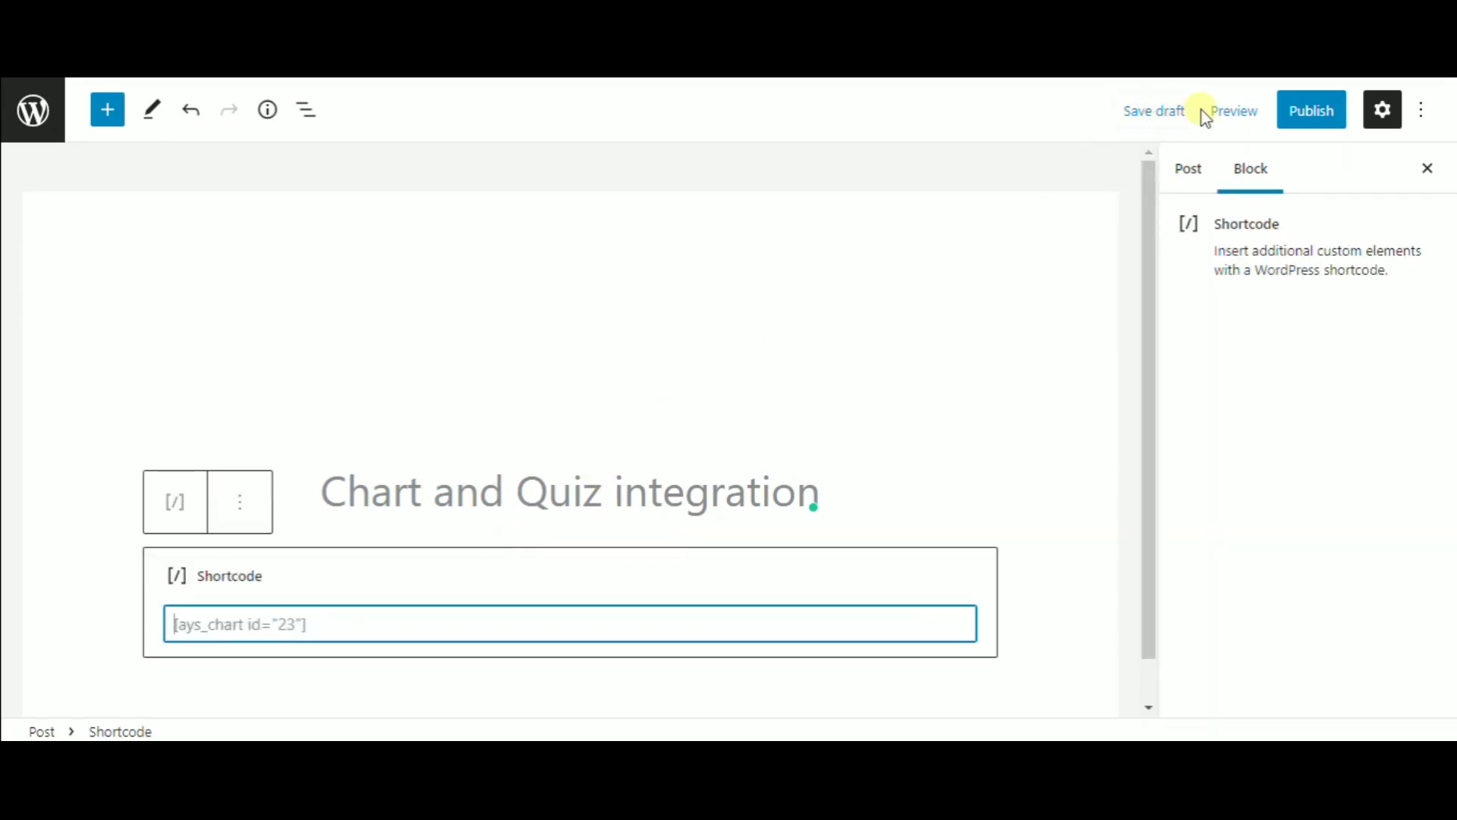
{"action": "left_click", "coordinate": [1221, 114]}
{"action": "left_click", "coordinate": [1131, 307]}
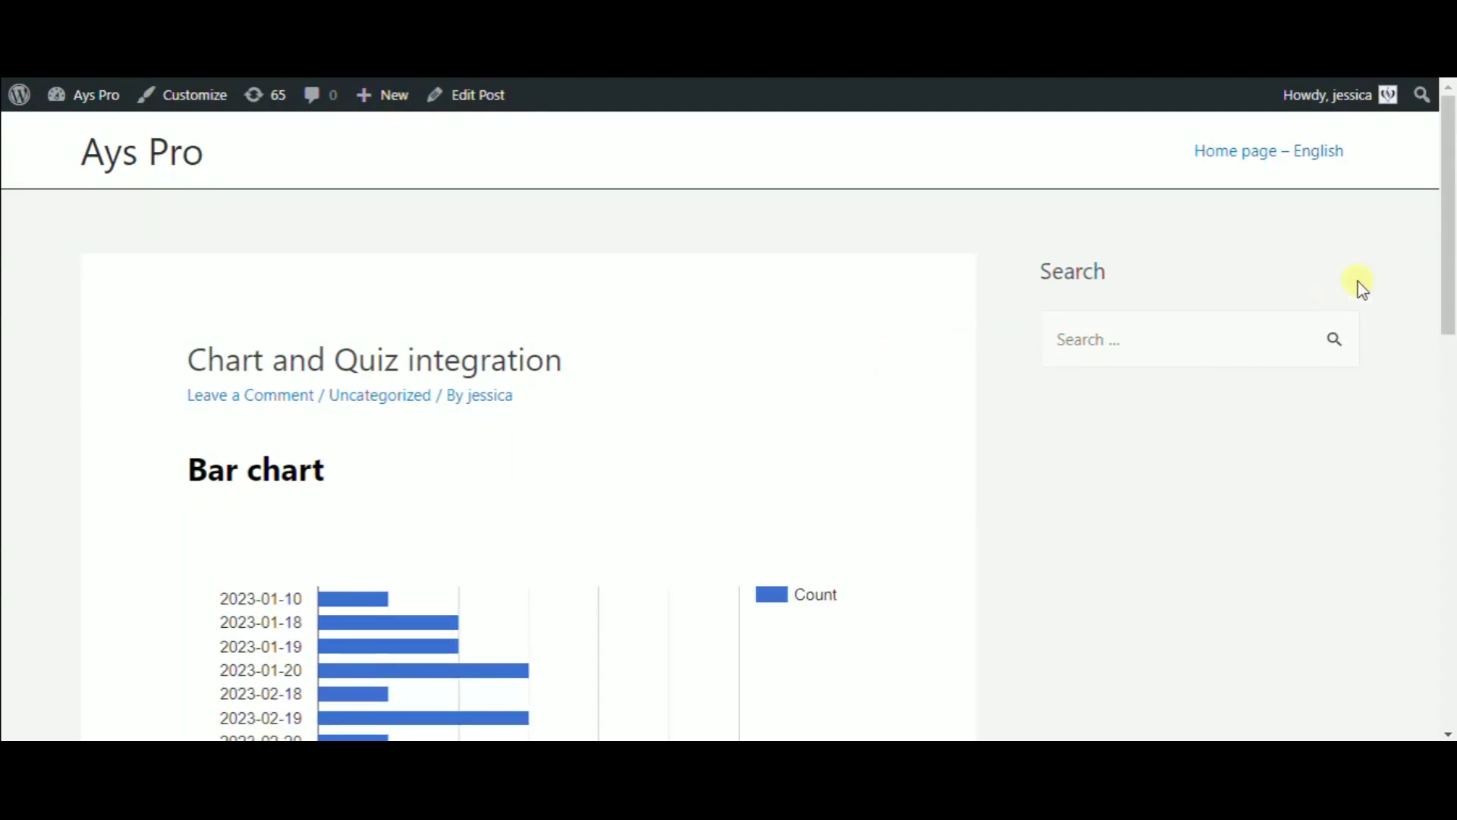
Scroll the preview down to the Bar chart and read the bars' pass counts.
{"action": "left_click_drag", "start_coordinate": [1447, 195], "coordinate": [1447, 286]}
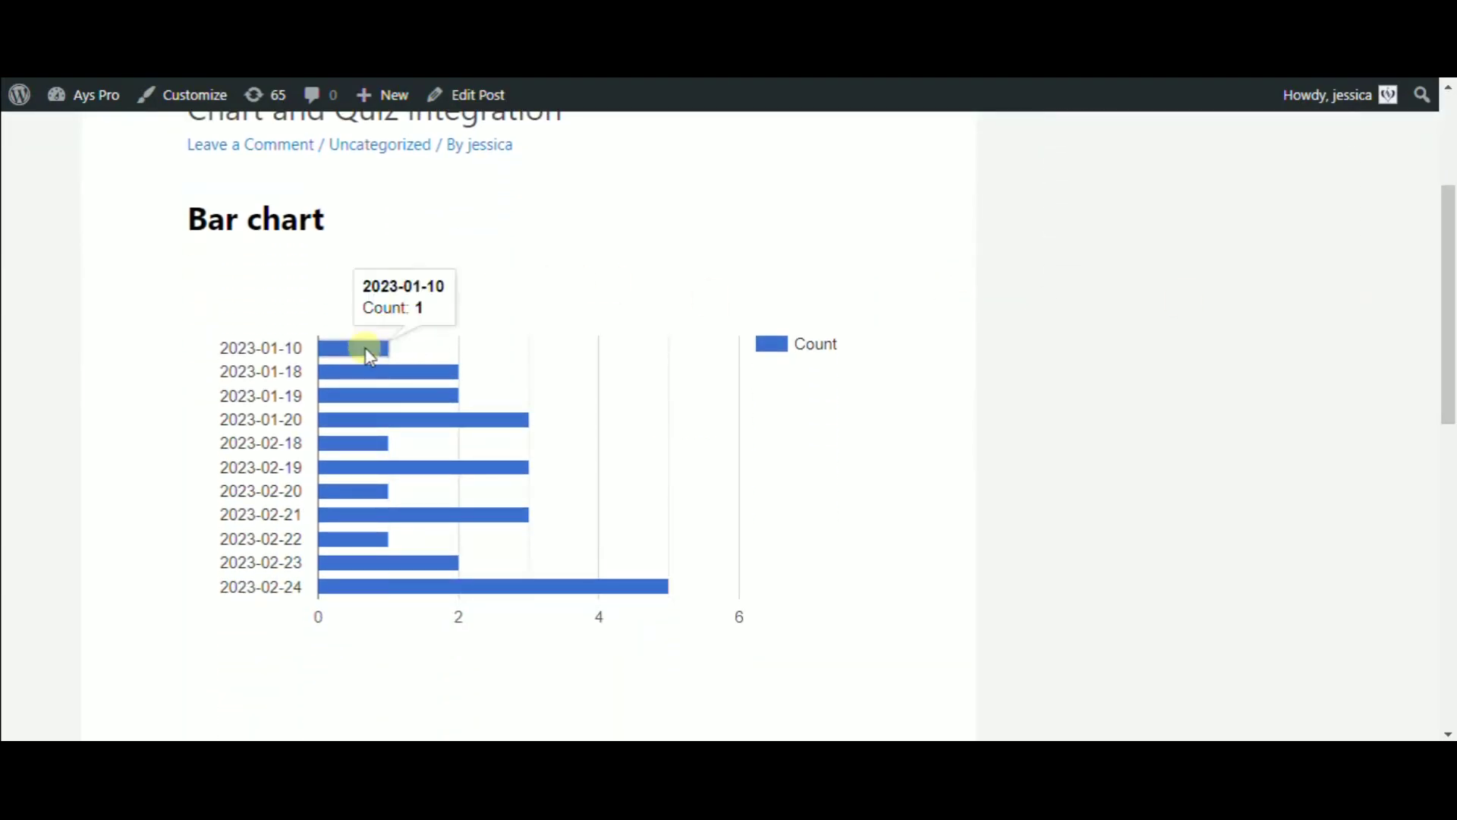
{"action": "mouse_move", "coordinate": [354, 474]}
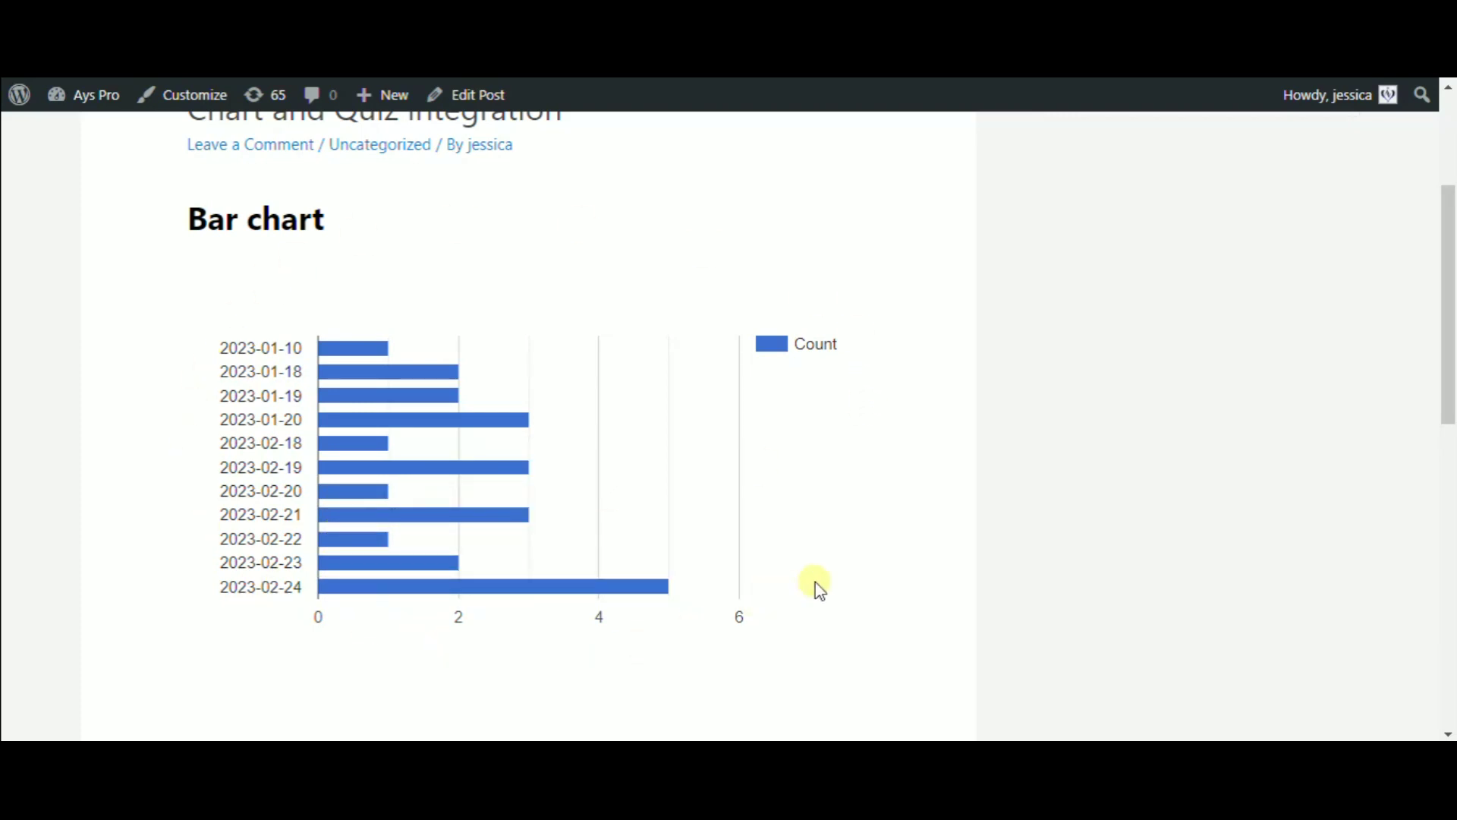
{"action": "scroll", "coordinate": [566, 693], "scroll_direction": "up", "scroll_amount": 1}
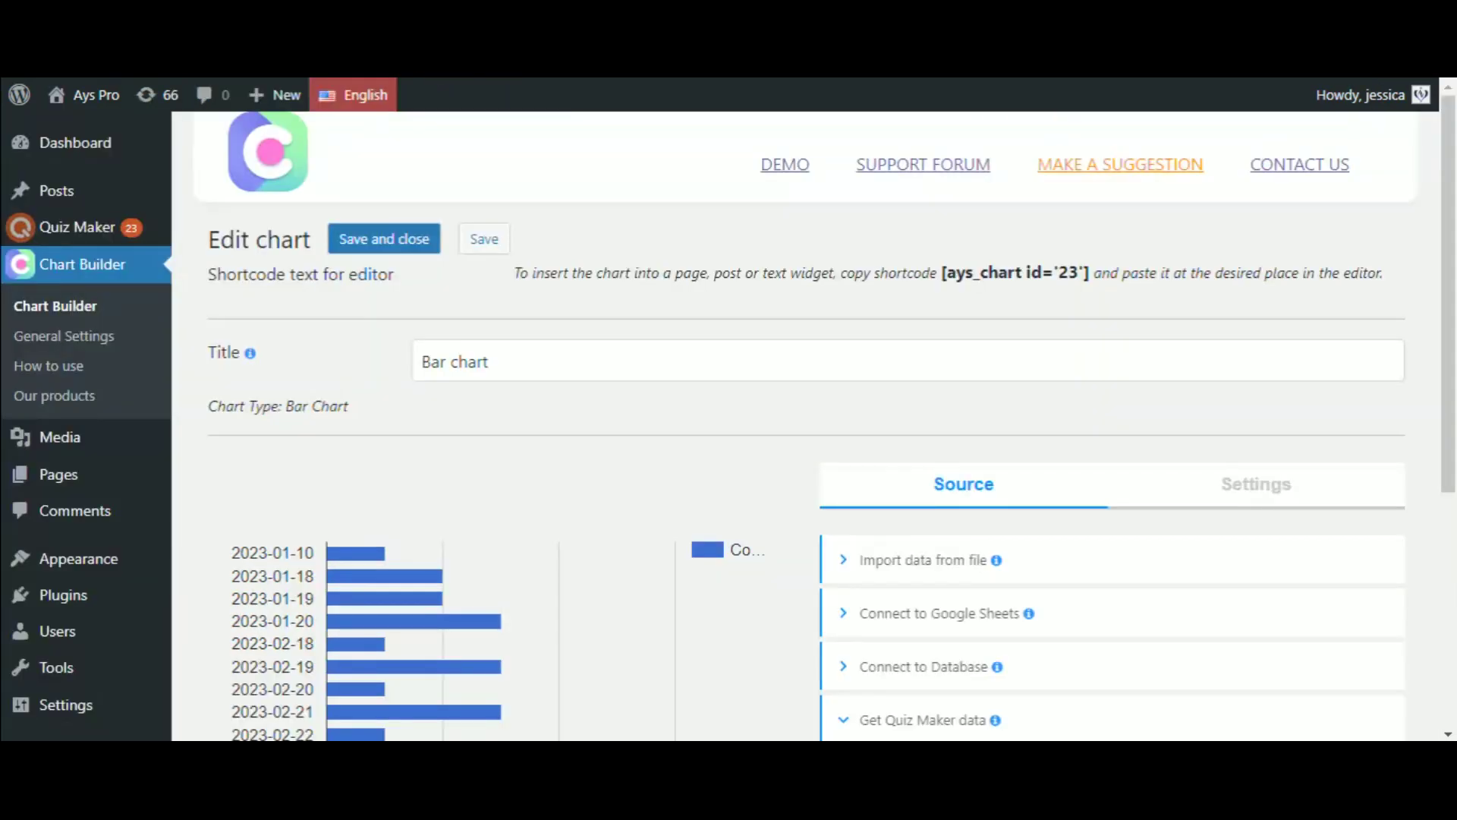
Switch the query to the number of times the current user passed each quiz overall.
{"action": "scroll", "coordinate": [1444, 406], "scroll_direction": "down", "scroll_amount": 4}
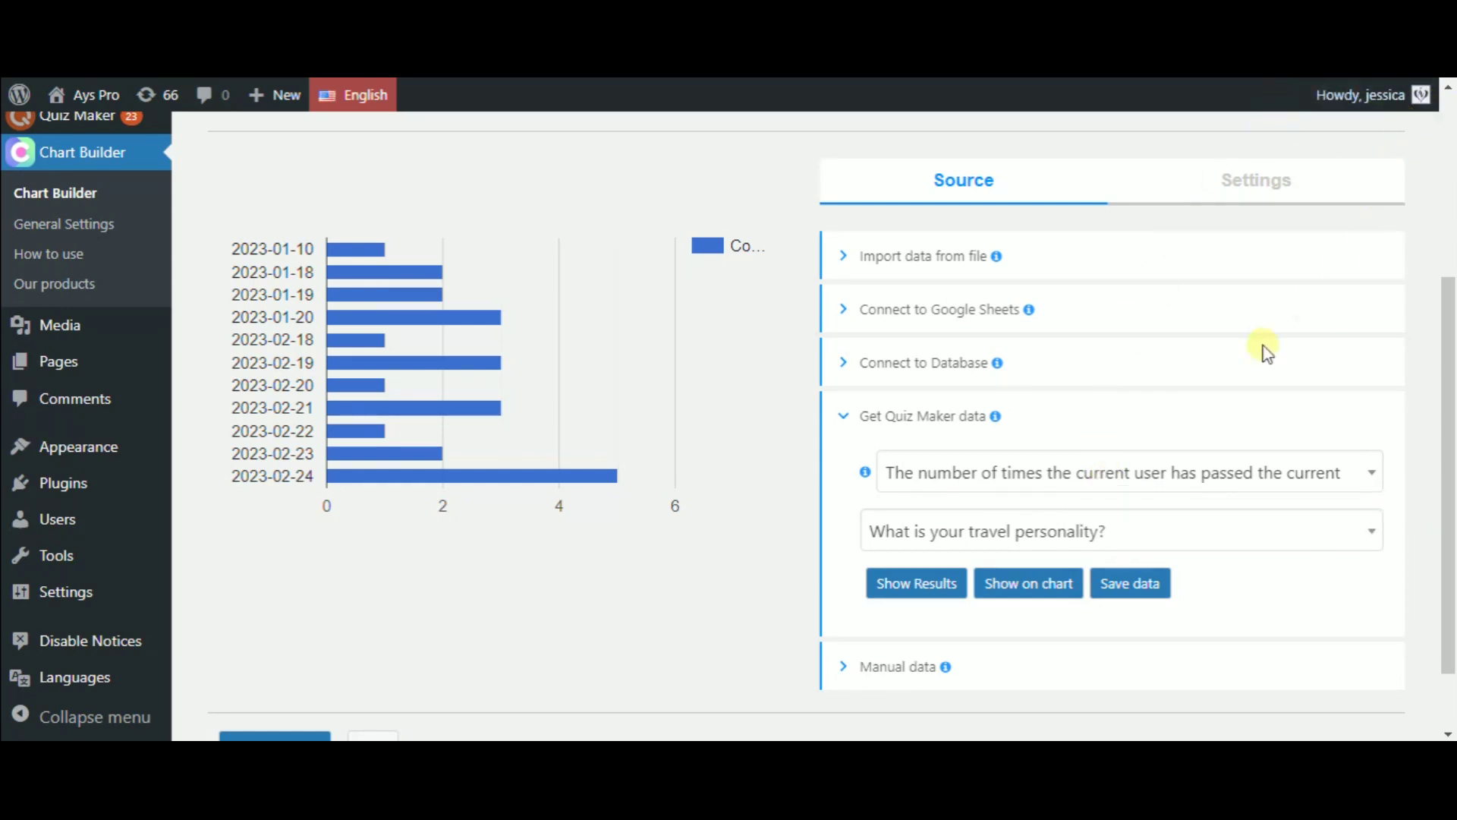
{"action": "left_click", "coordinate": [1119, 472]}
{"action": "left_click_drag", "start_coordinate": [1370, 275], "coordinate": [1372, 325]}
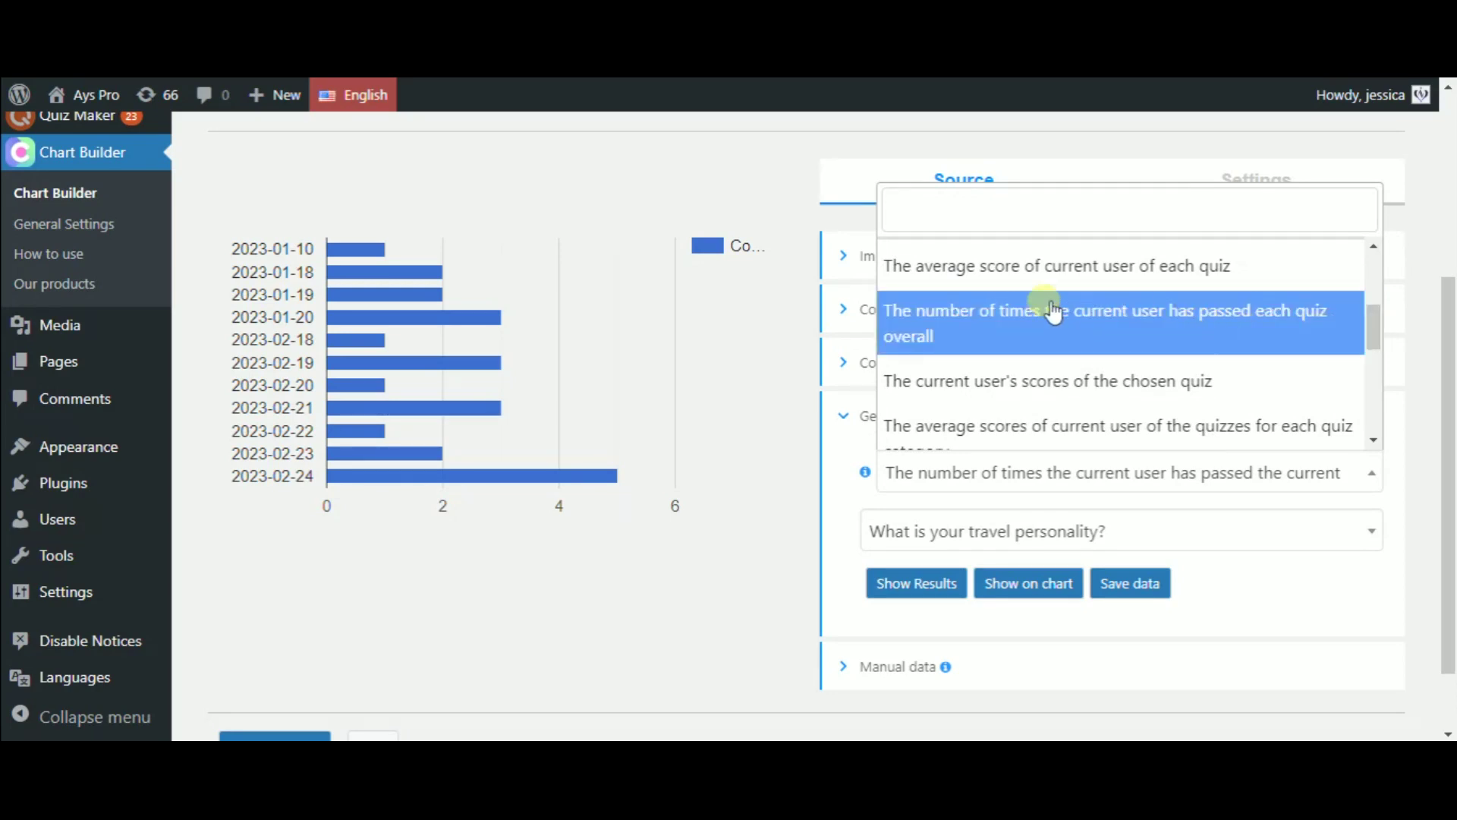
{"action": "left_click", "coordinate": [1044, 325]}
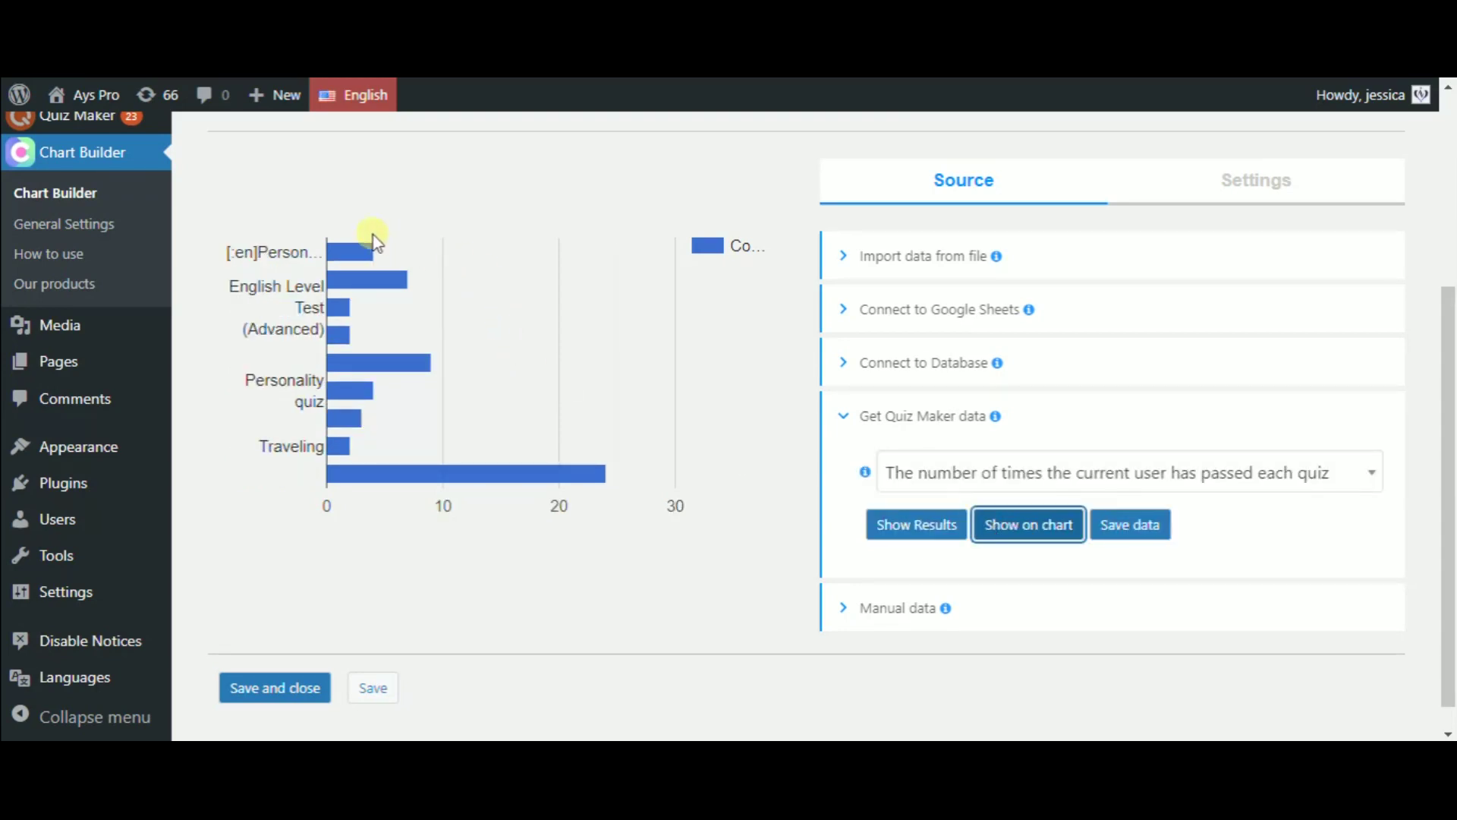
Show the per-quiz pass counts on the chart, with the travel personality quiz at 24.
{"action": "mouse_move", "coordinate": [341, 369]}
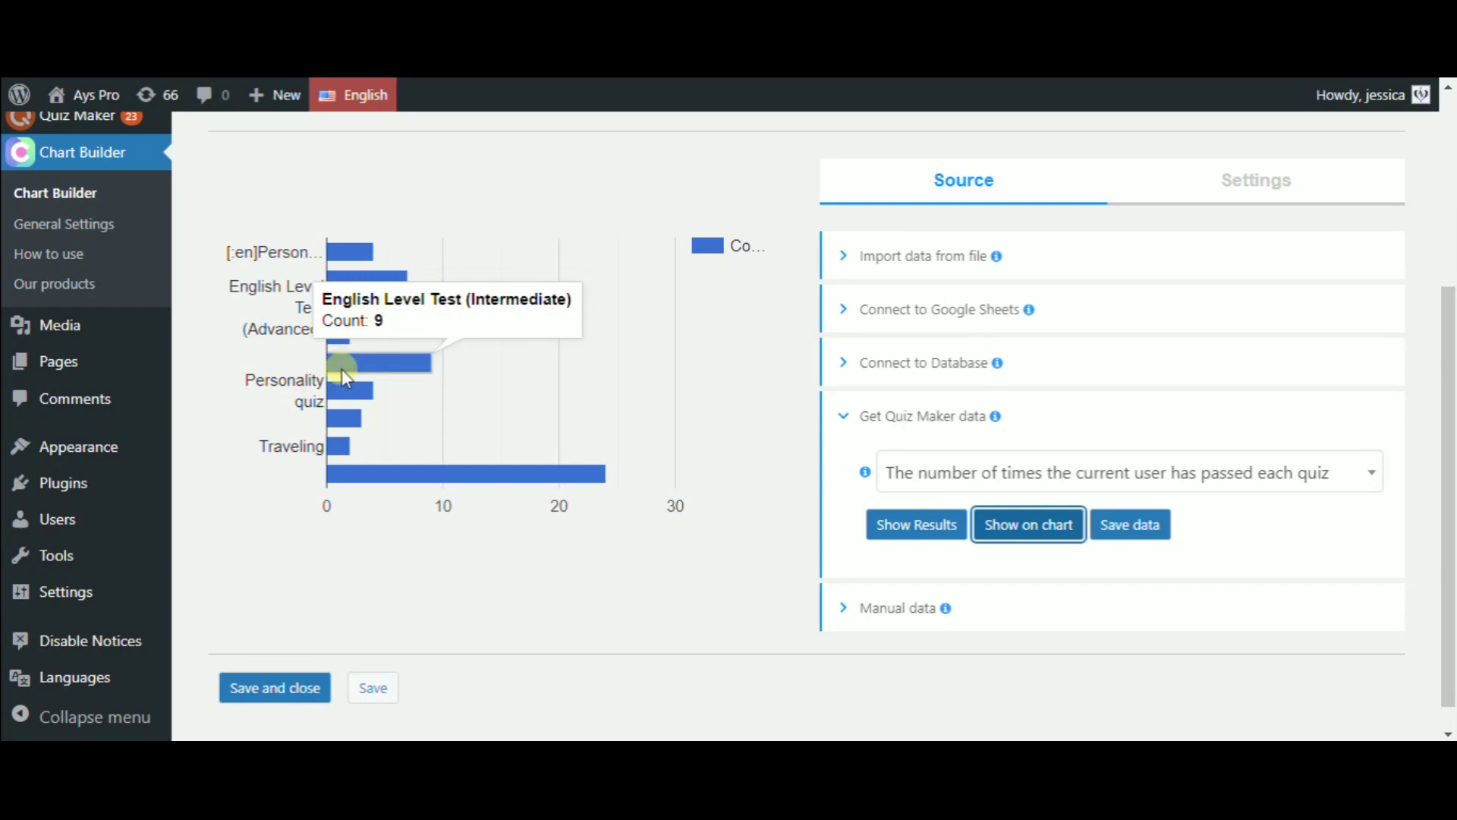
{"action": "mouse_move", "coordinate": [342, 480]}
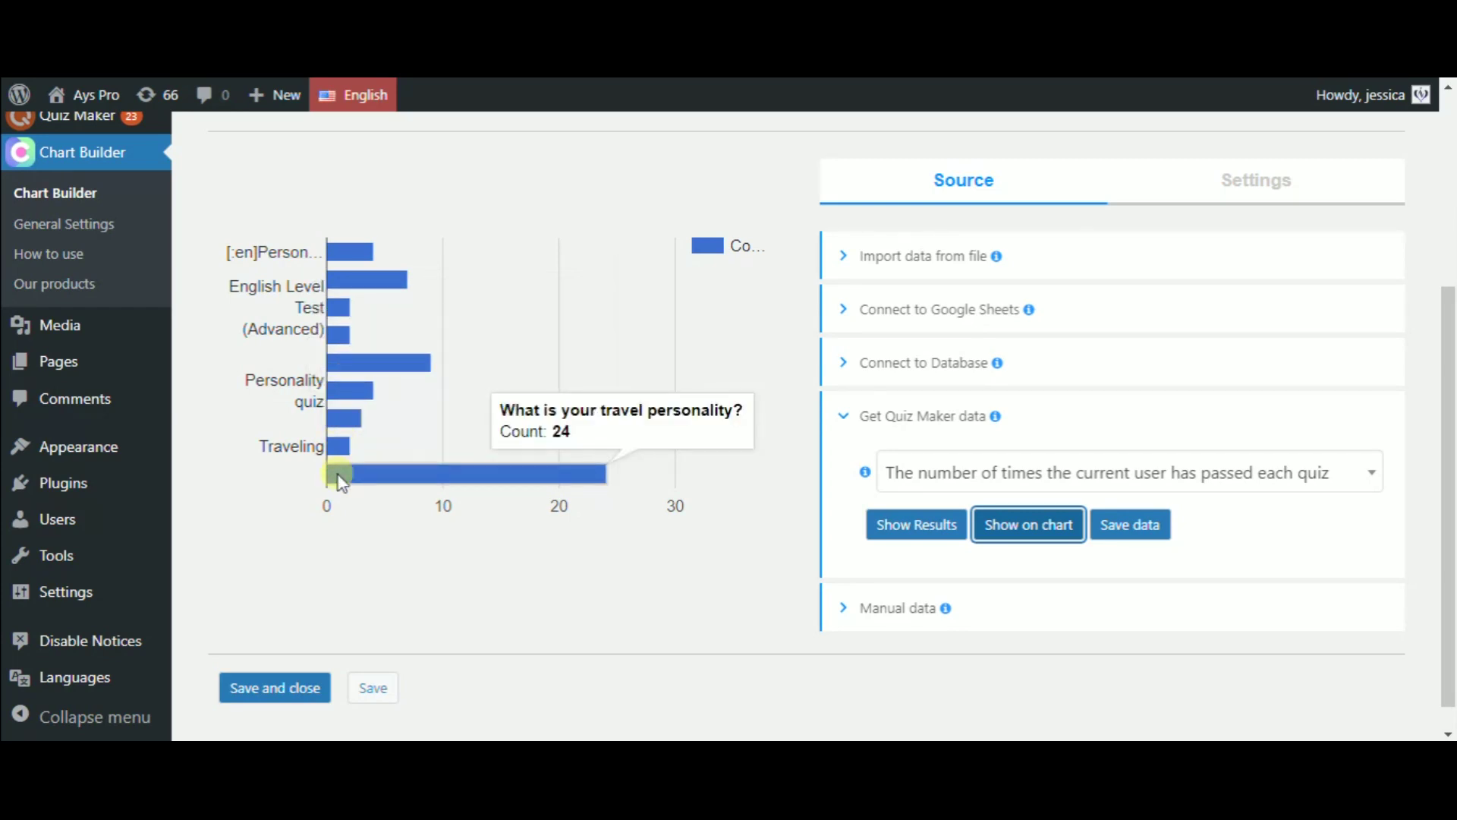
{"action": "left_click", "coordinate": [557, 480]}
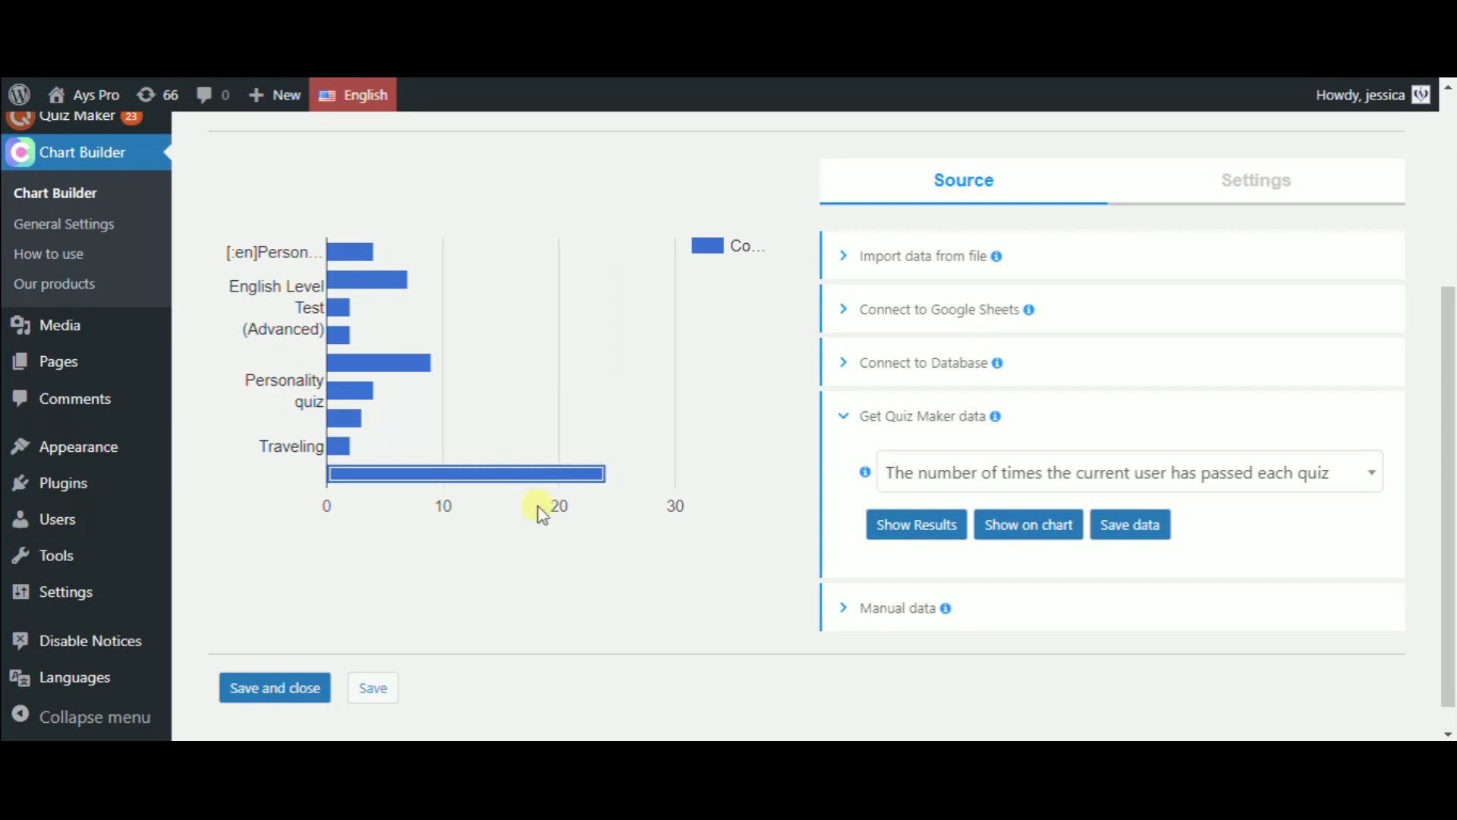
{"action": "left_click", "coordinate": [524, 480]}
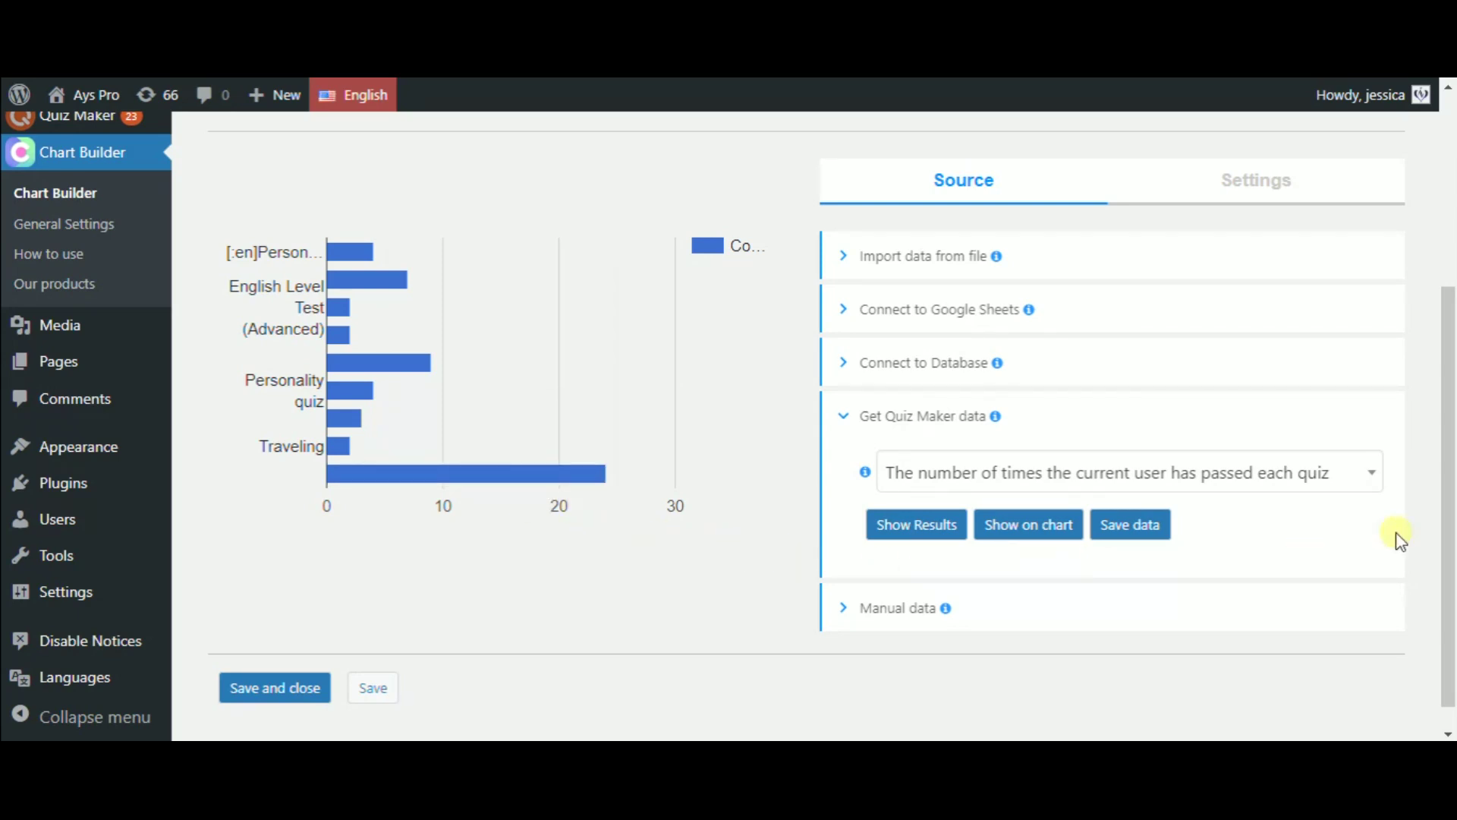
{"action": "scroll", "coordinate": [1400, 540], "scroll_direction": "up", "scroll_amount": 1}
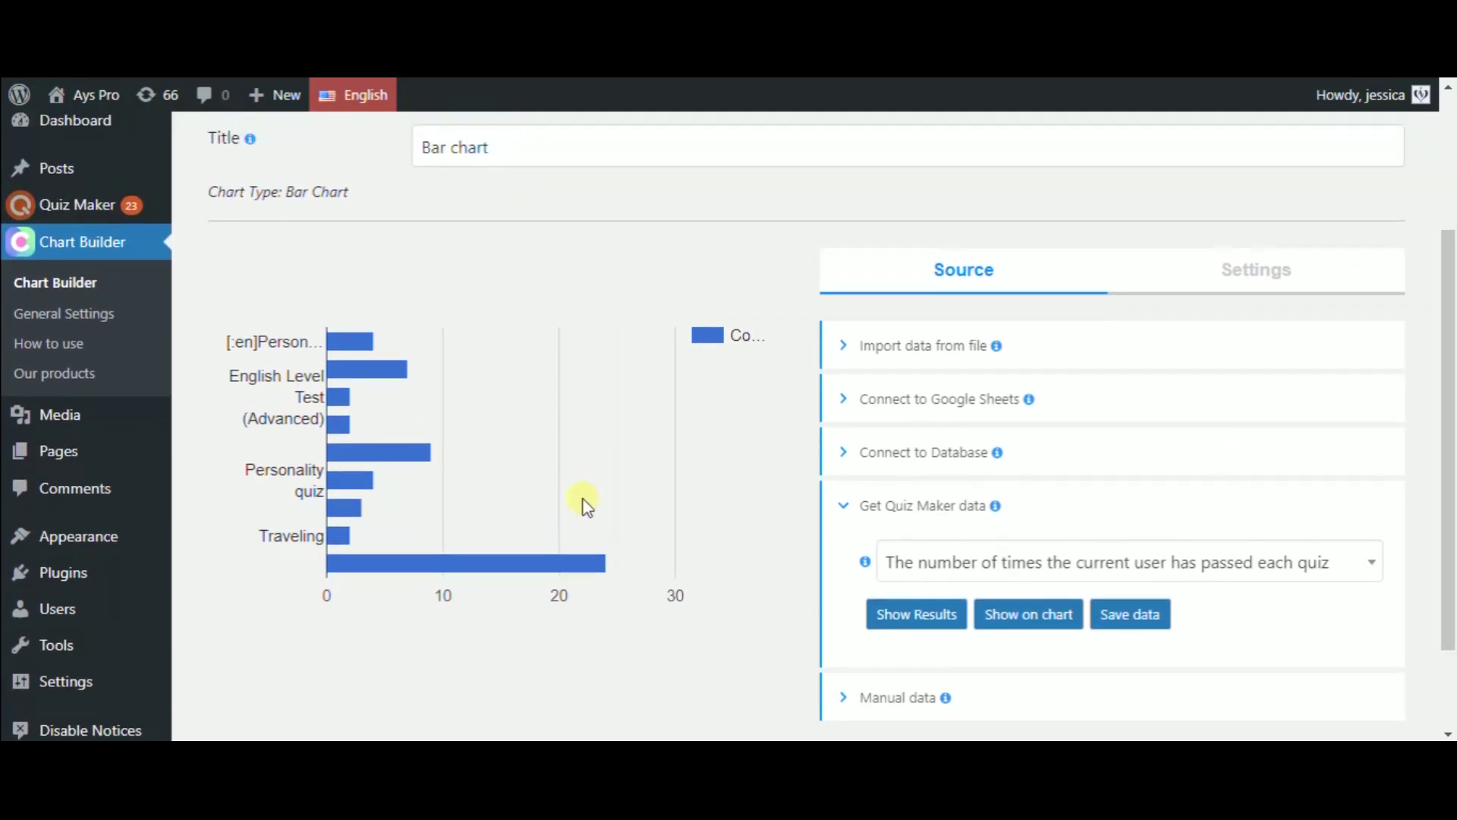
{"action": "mouse_move", "coordinate": [536, 563]}
{"action": "scroll", "coordinate": [1449, 345], "scroll_direction": "up", "scroll_amount": 1}
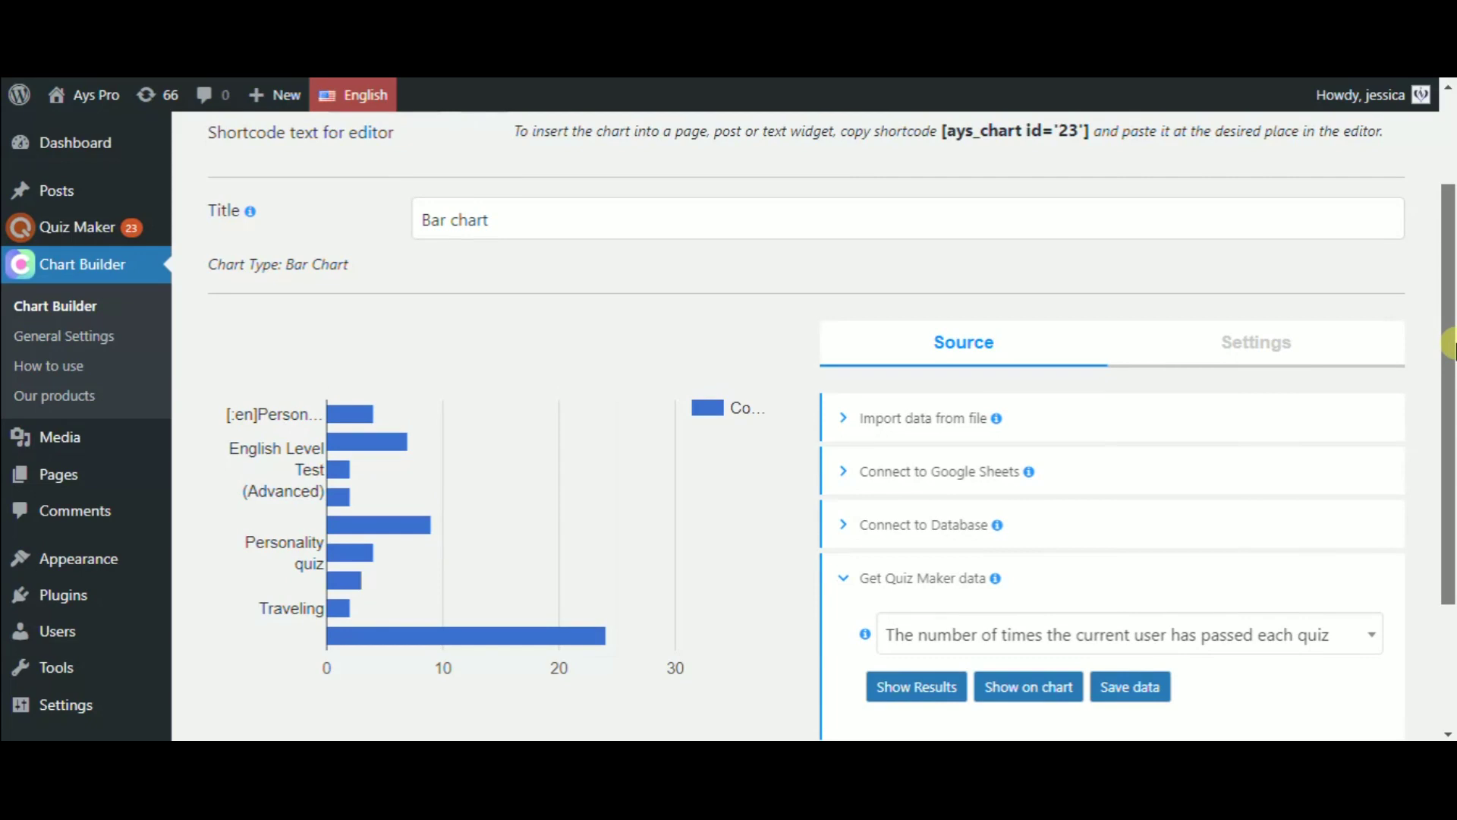
{"action": "scroll", "coordinate": [1449, 334], "scroll_direction": "up", "scroll_amount": 1}
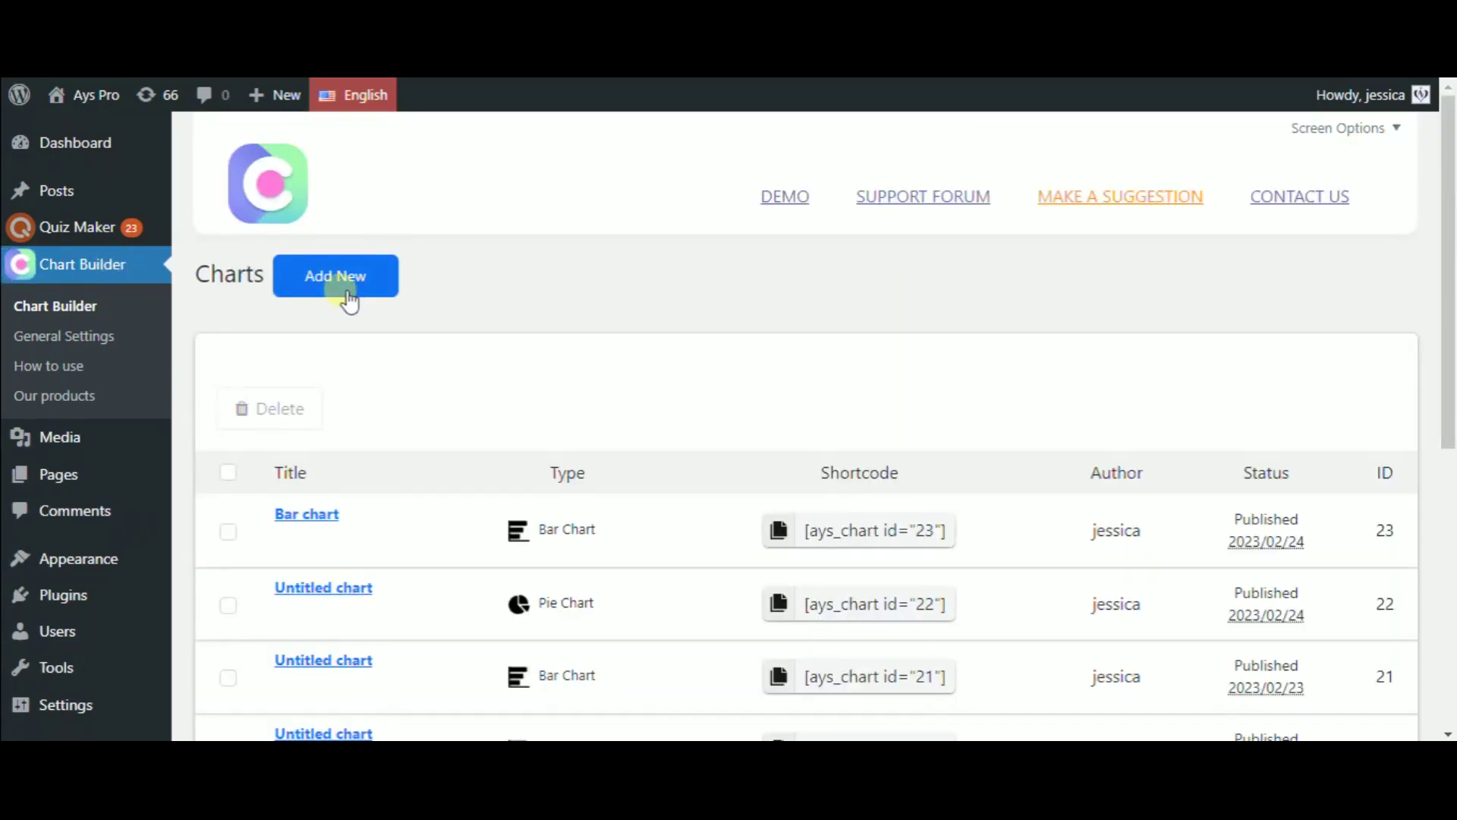
Start a new chart in Chart Builder with the Line Chart type.
{"action": "left_click", "coordinate": [352, 277]}
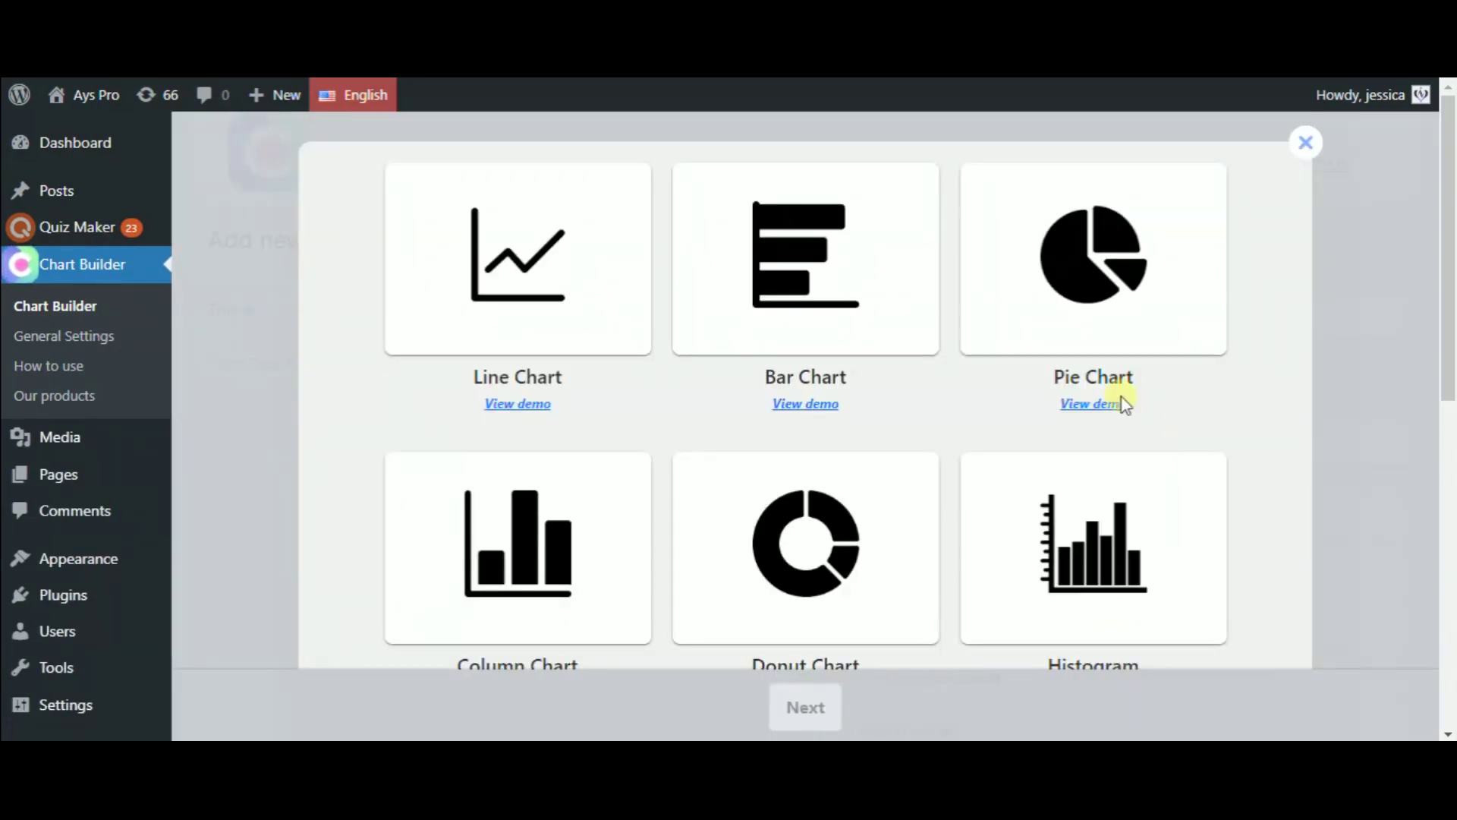
{"action": "scroll", "coordinate": [595, 254], "scroll_direction": "down", "scroll_amount": 2}
{"action": "left_click", "coordinate": [460, 201]}
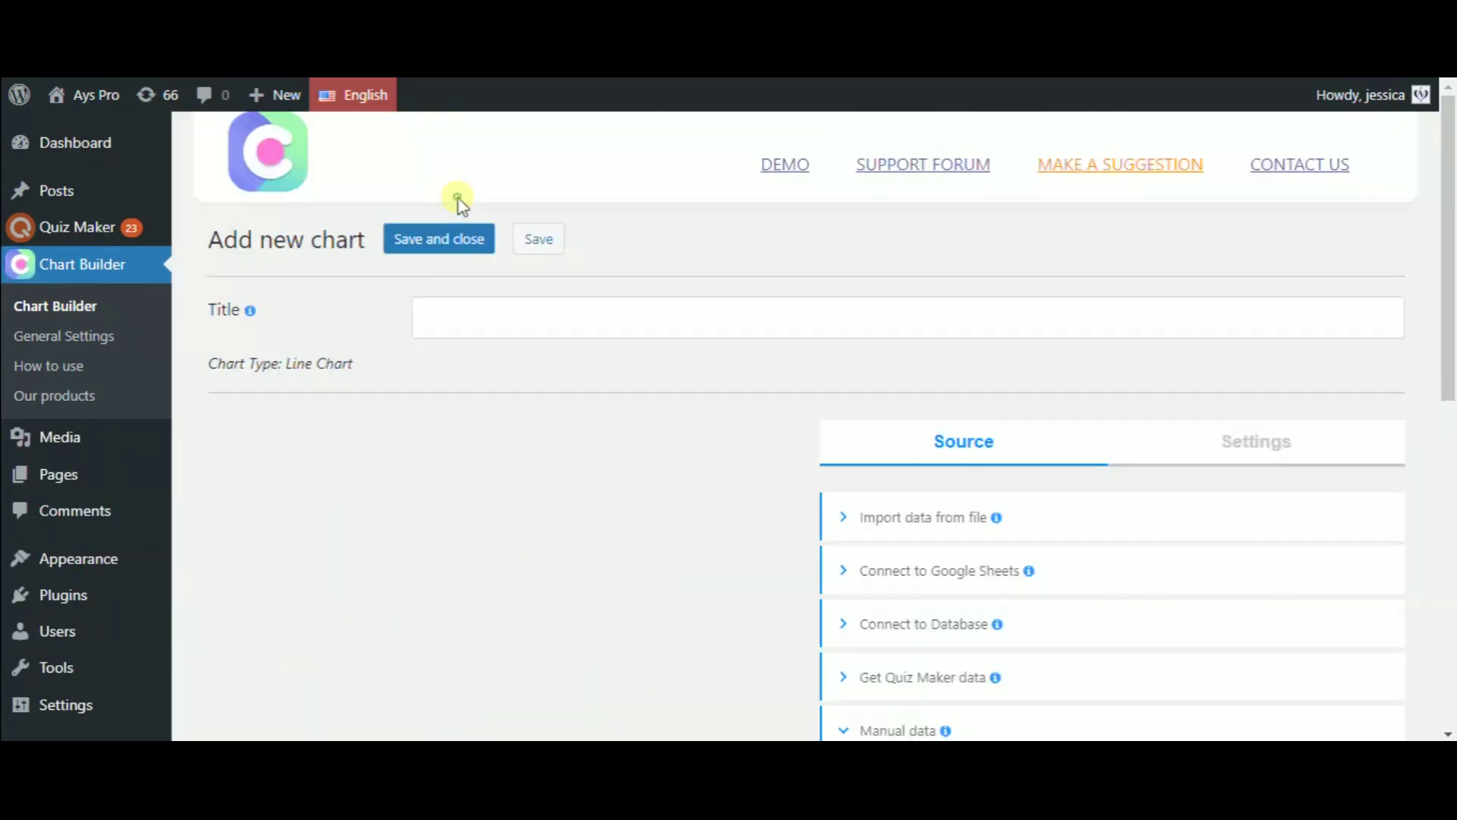
{"action": "scroll", "coordinate": [1194, 347], "scroll_direction": "down", "scroll_amount": 3}
Plot 'The current user's scores of the chosen quiz' for What is your travel personality?
{"action": "left_click", "coordinate": [936, 465]}
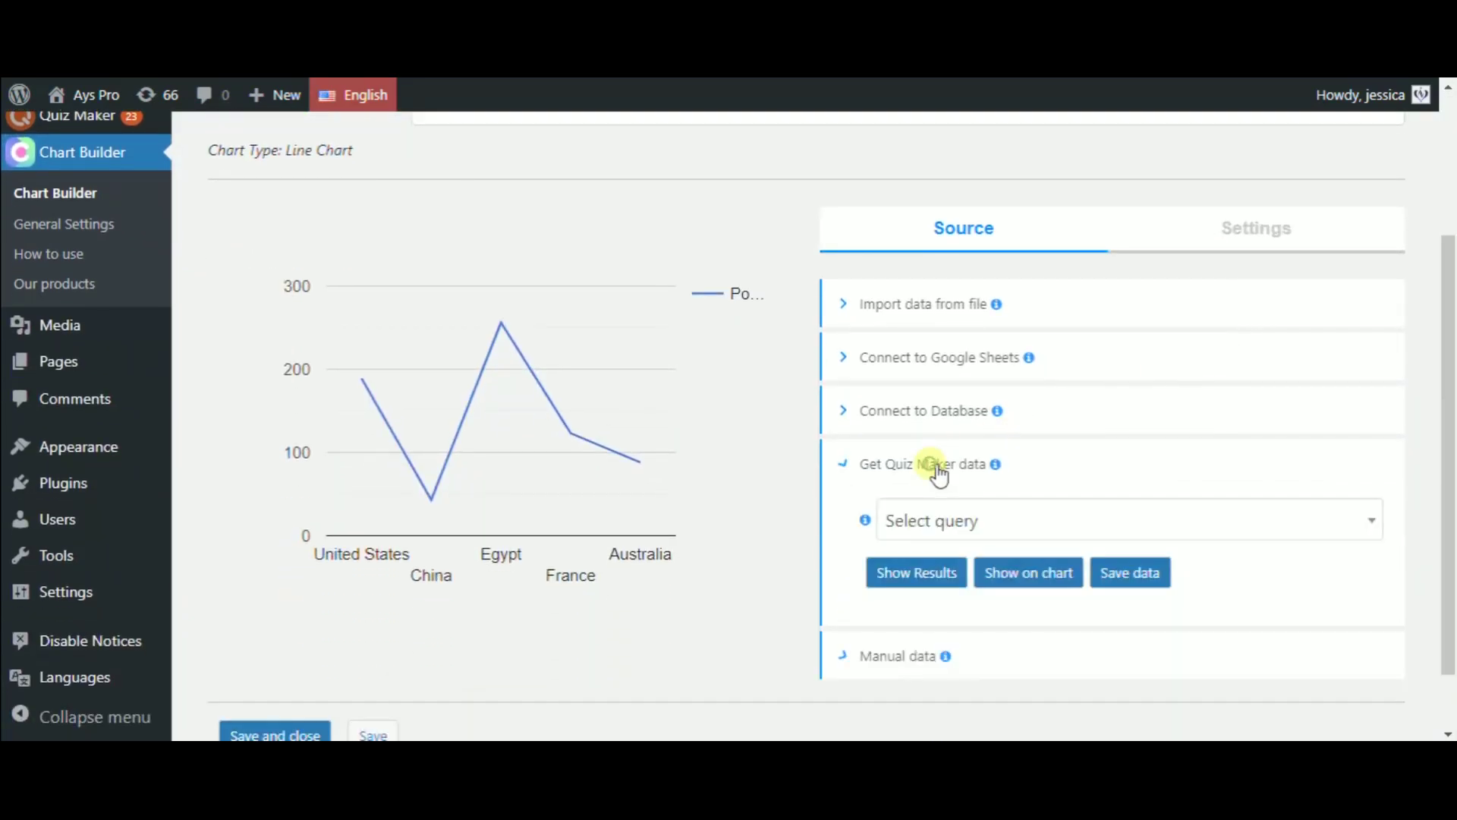
{"action": "left_click", "coordinate": [1030, 524]}
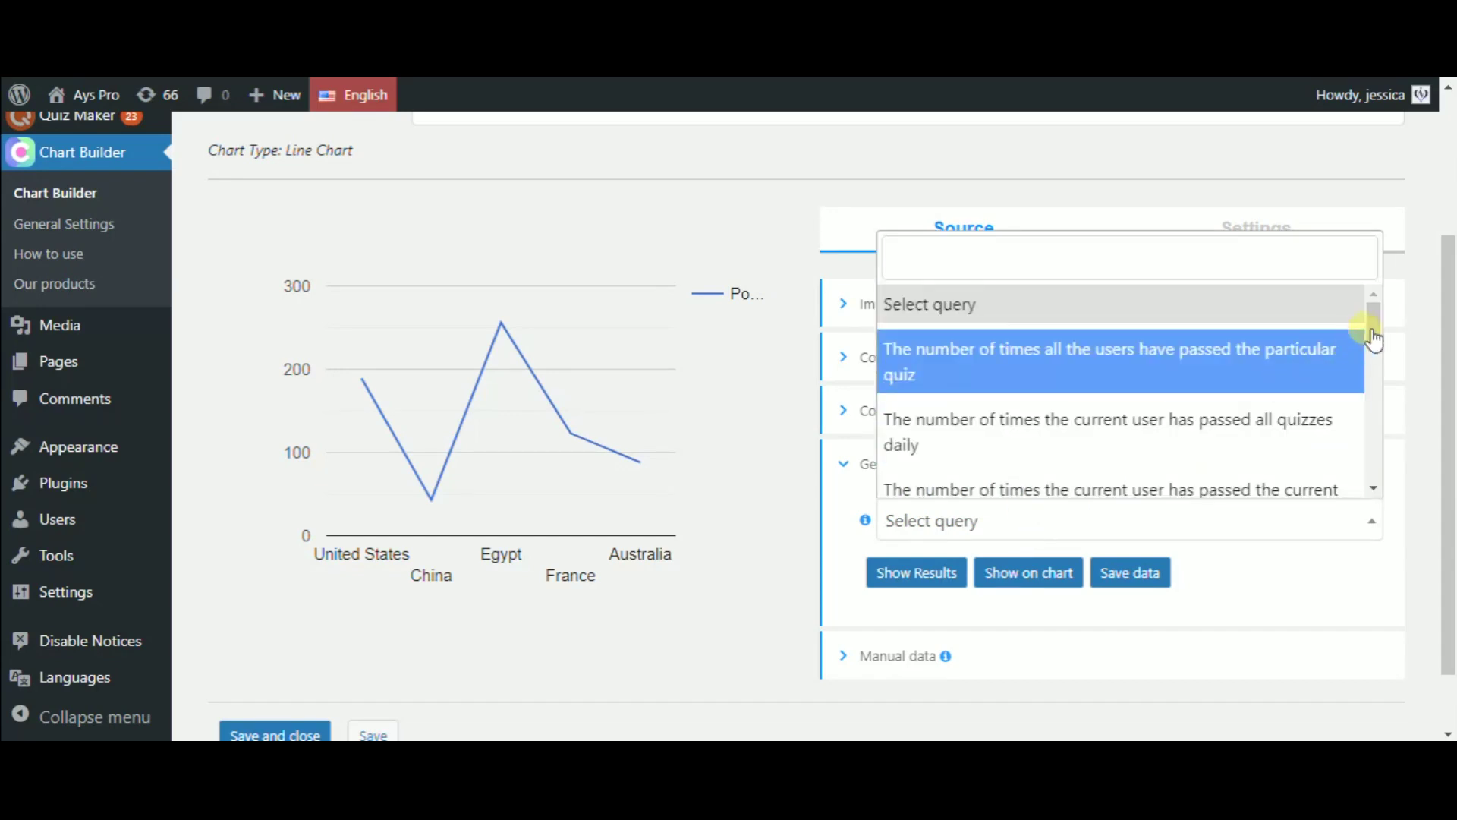
{"action": "left_click_drag", "start_coordinate": [1380, 335], "coordinate": [1381, 410]}
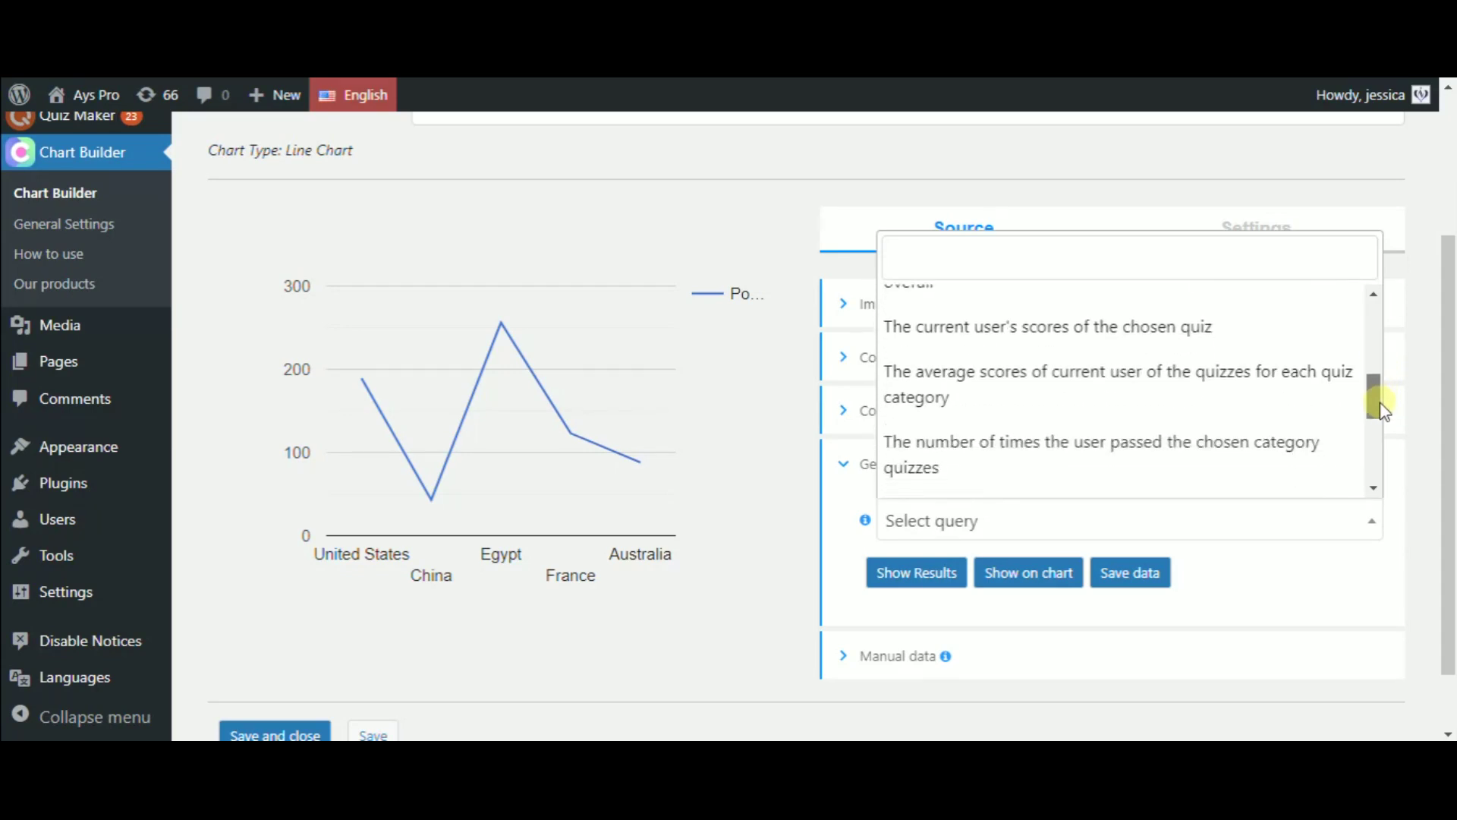
{"action": "left_click", "coordinate": [1177, 324]}
{"action": "left_click", "coordinate": [977, 455]}
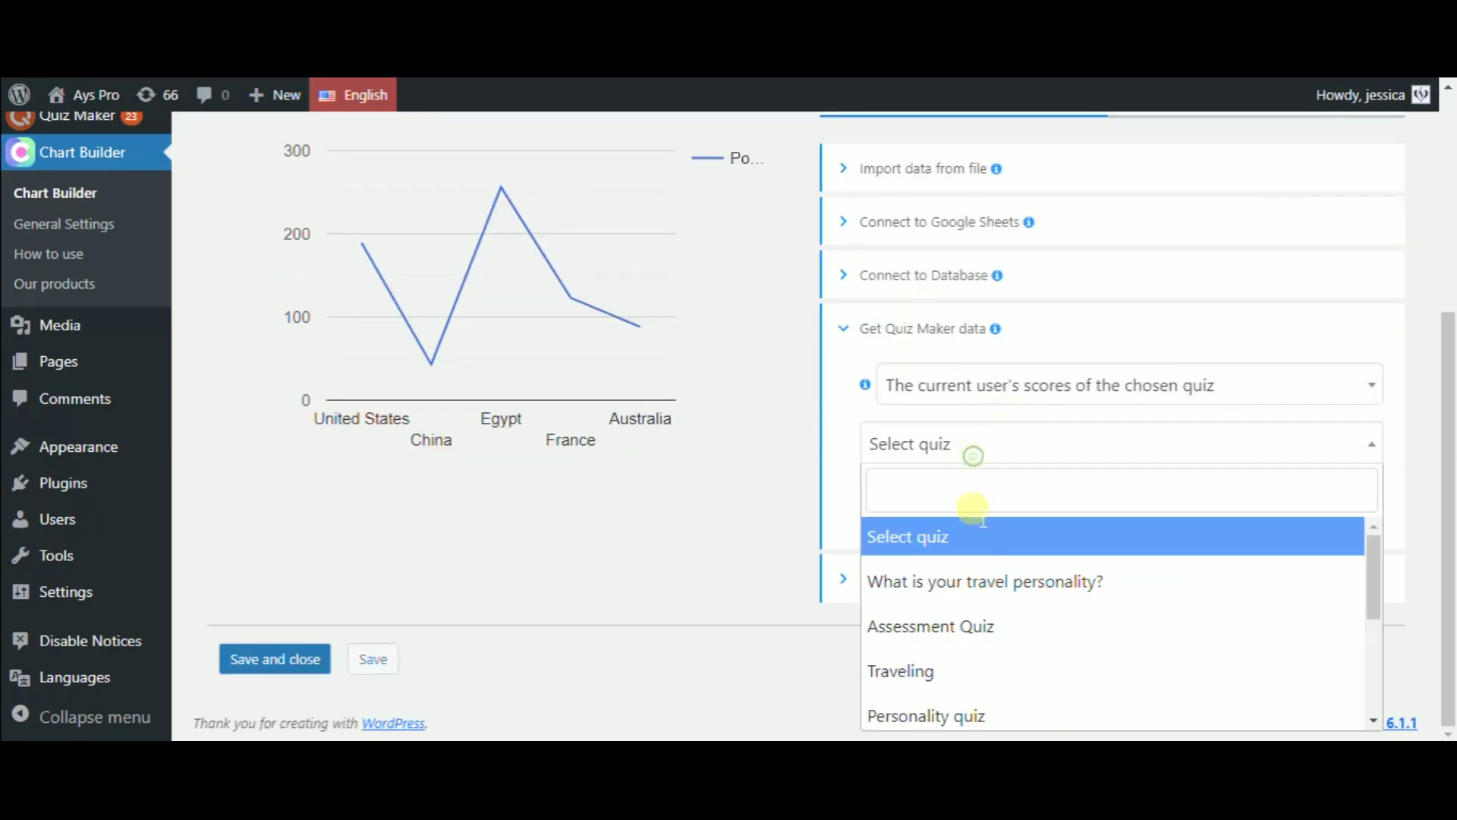
{"action": "left_click", "coordinate": [977, 605]}
{"action": "left_click", "coordinate": [1029, 516]}
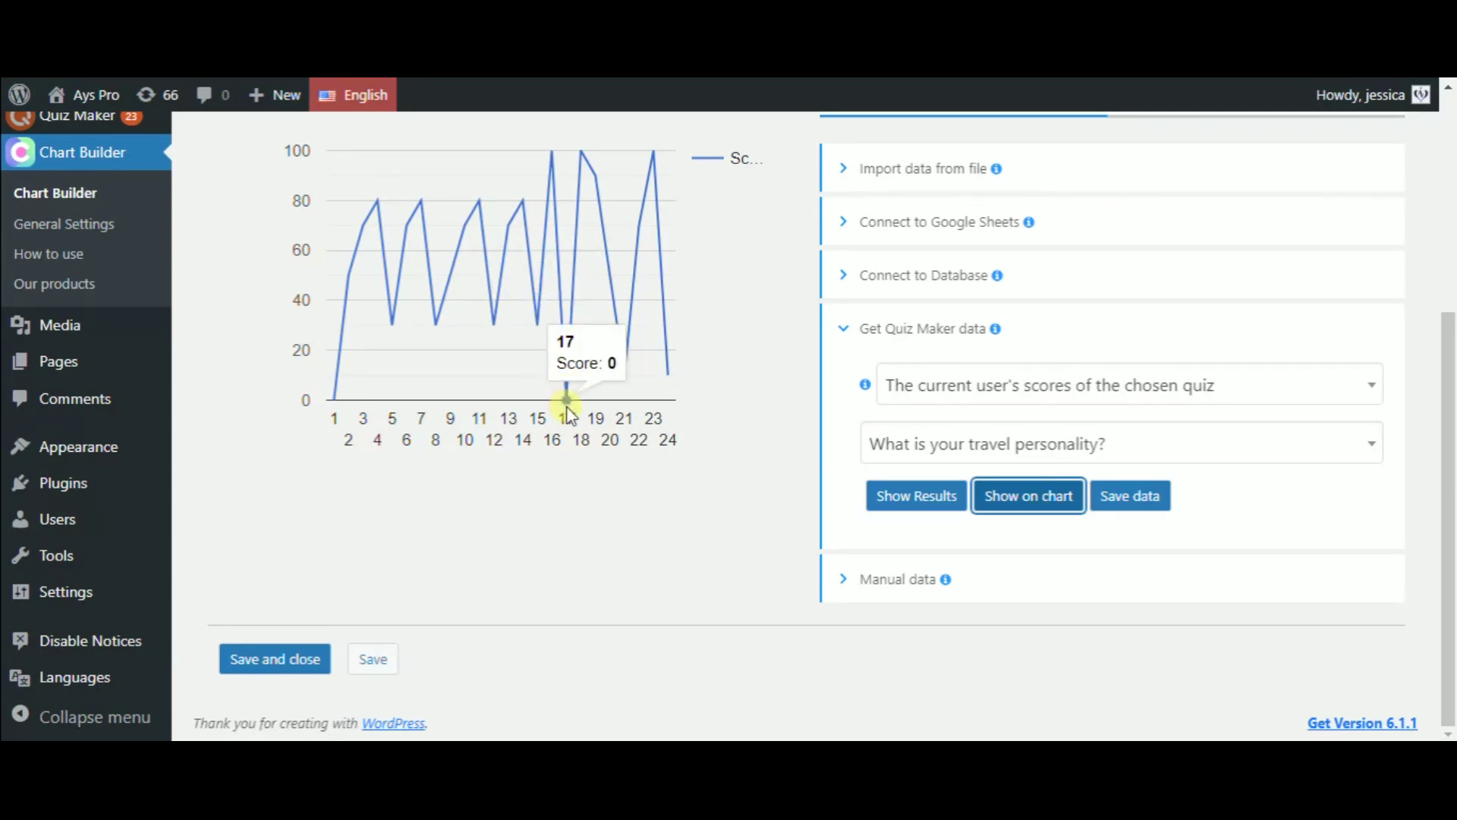
{"action": "scroll", "coordinate": [493, 569], "scroll_direction": "up", "scroll_amount": 5}
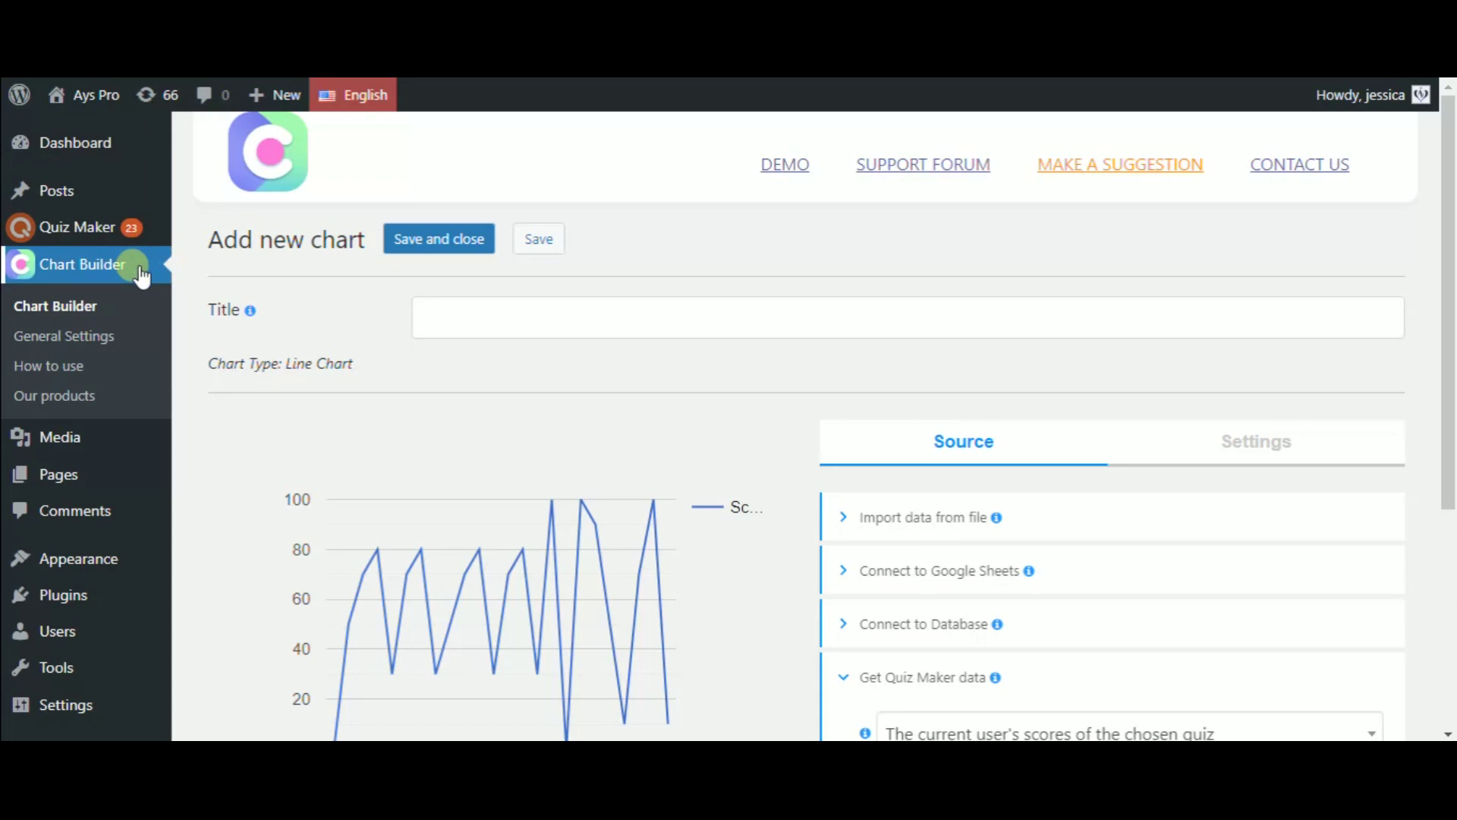
Return to the charts list and start a new Column Chart.
{"action": "left_click", "coordinate": [142, 276]}
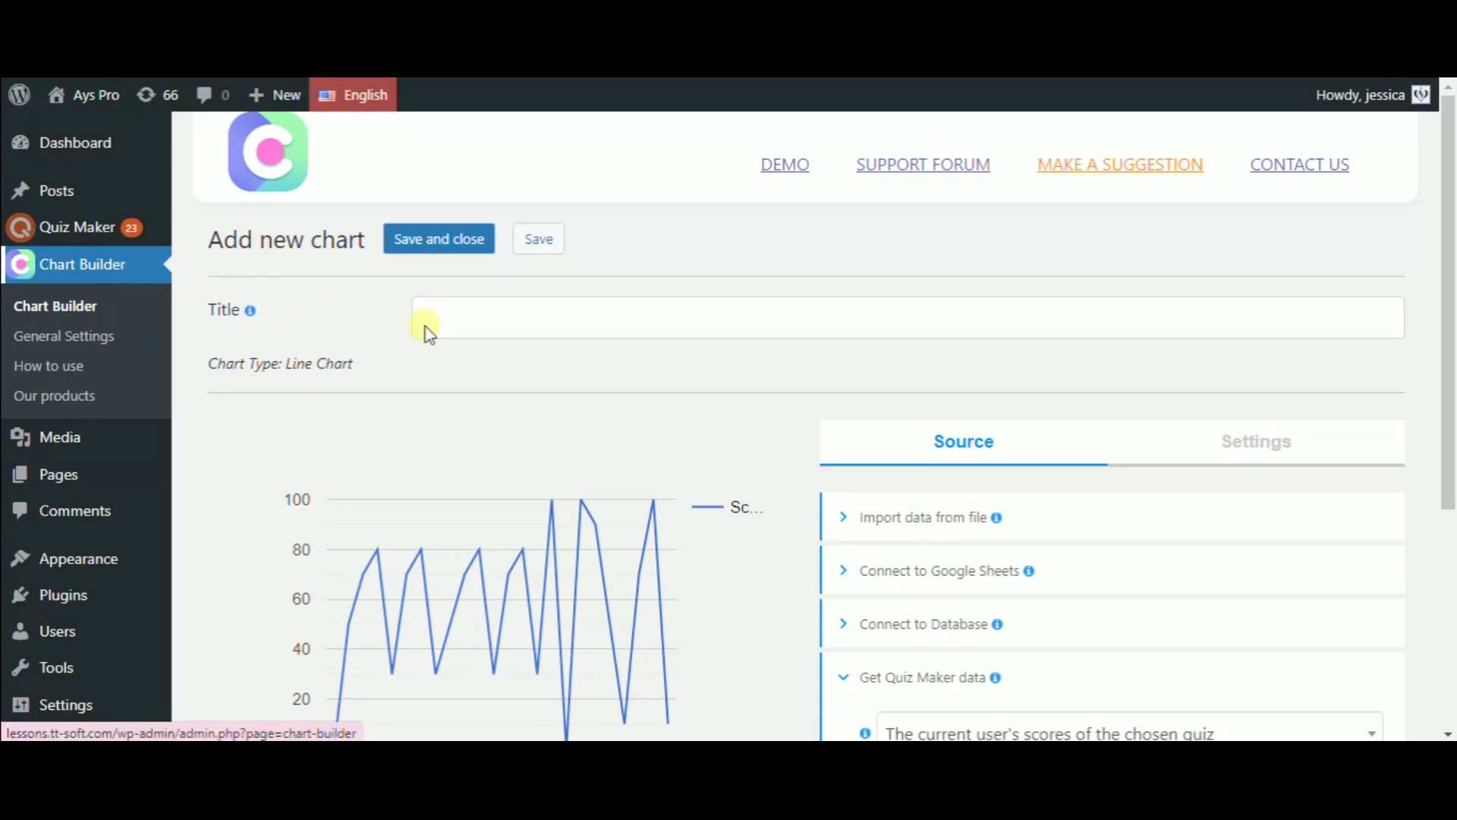
{"action": "left_click", "coordinate": [349, 292]}
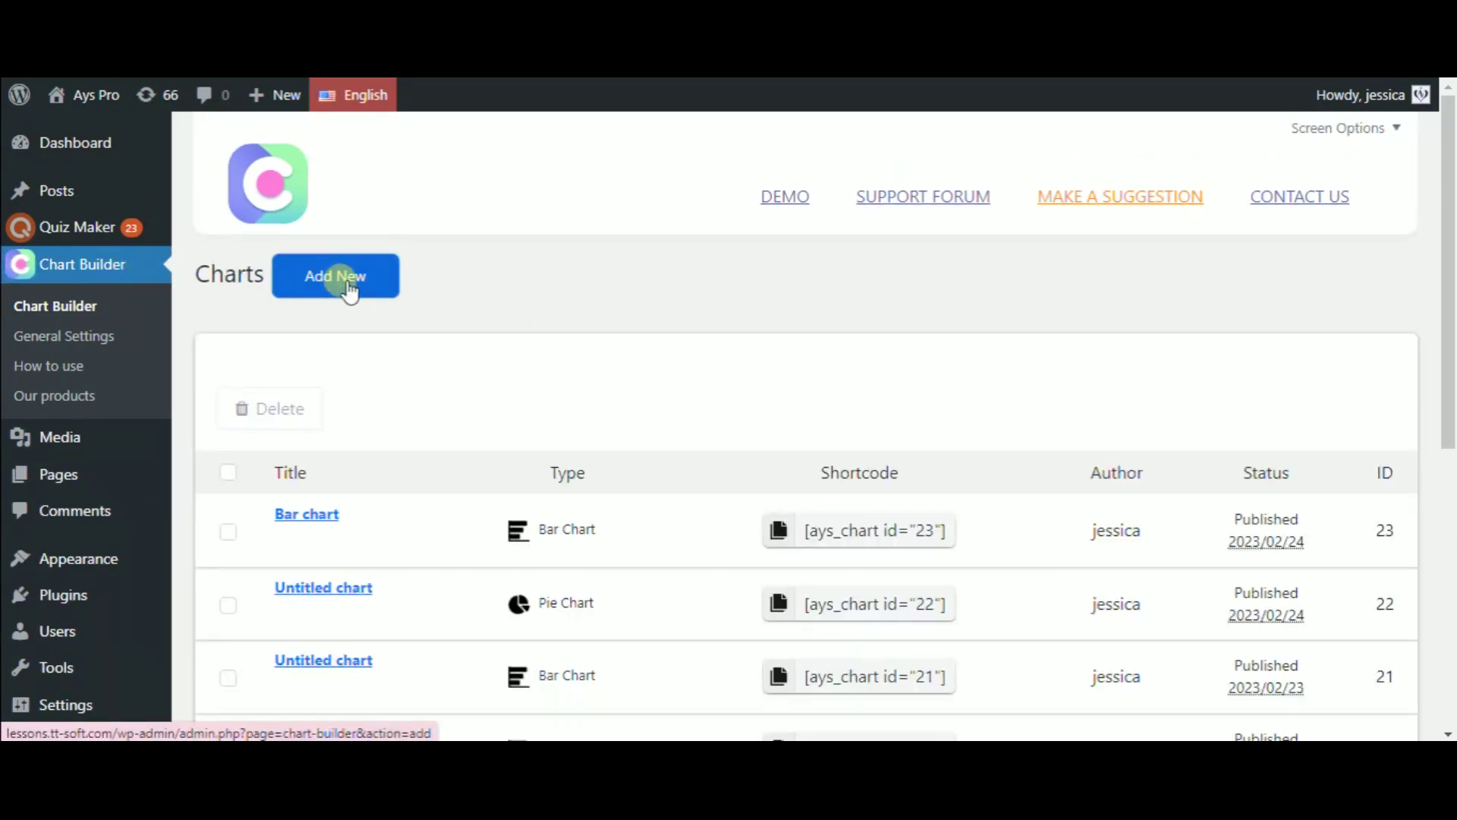
{"action": "scroll", "coordinate": [1194, 410], "scroll_direction": "down", "scroll_amount": 3}
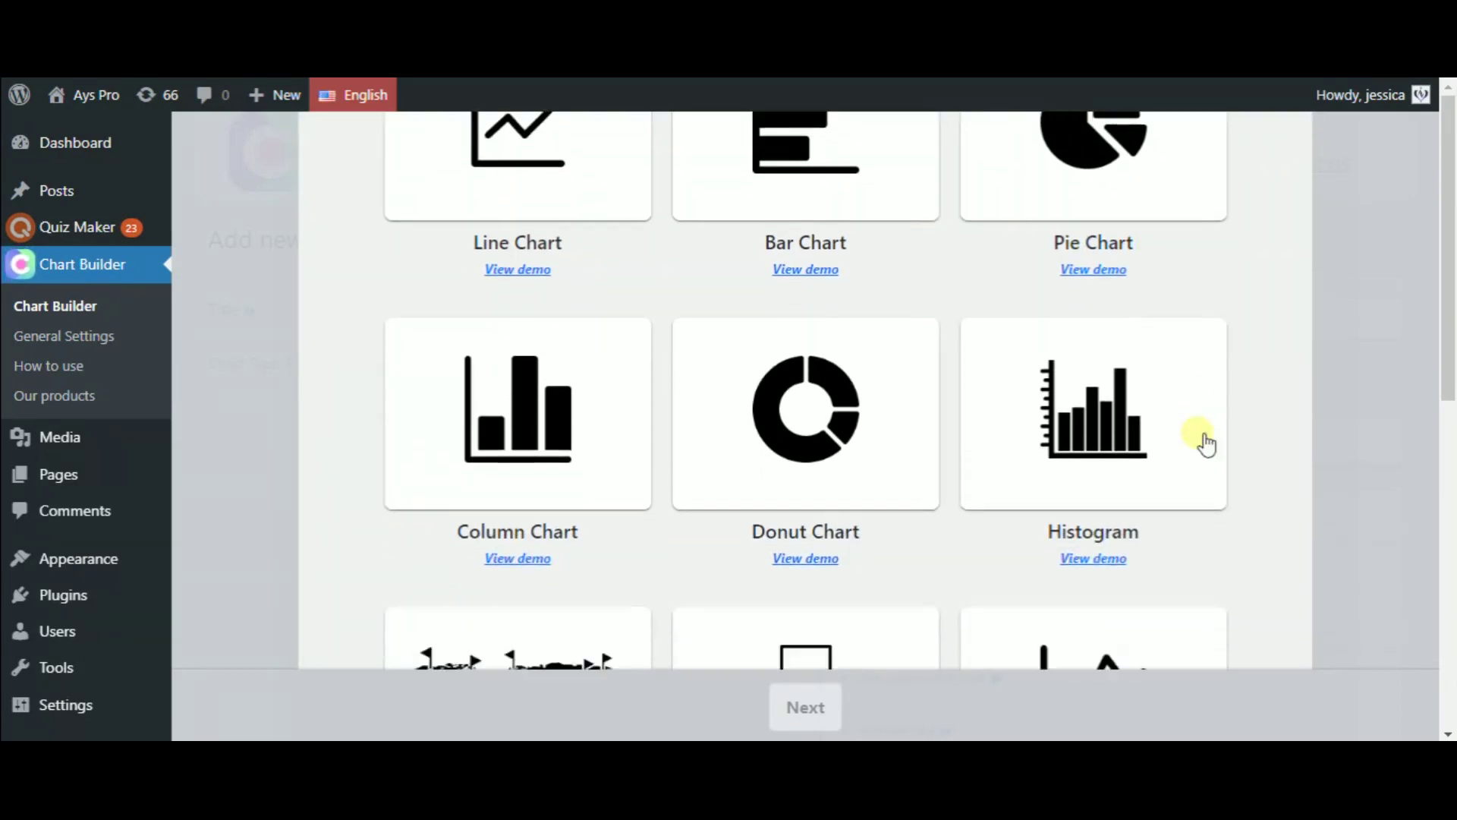
{"action": "double_click", "coordinate": [433, 410]}
{"action": "scroll", "coordinate": [995, 511], "scroll_direction": "down", "scroll_amount": 2}
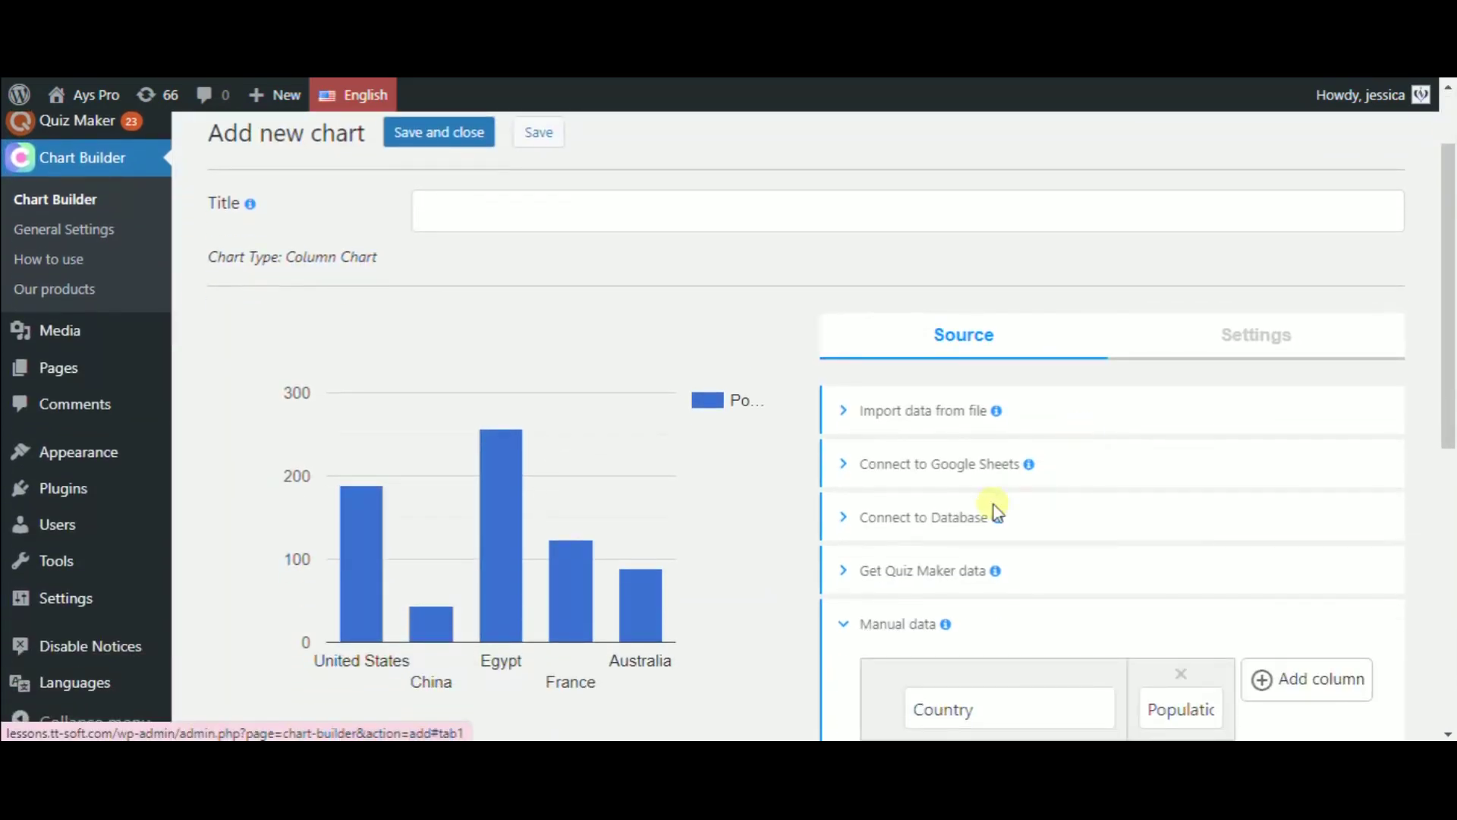
Select the Quiz Maker query 'The number of people who got the particular score'.
{"action": "left_click", "coordinate": [921, 573]}
{"action": "scroll", "coordinate": [948, 569], "scroll_direction": "down", "scroll_amount": 2}
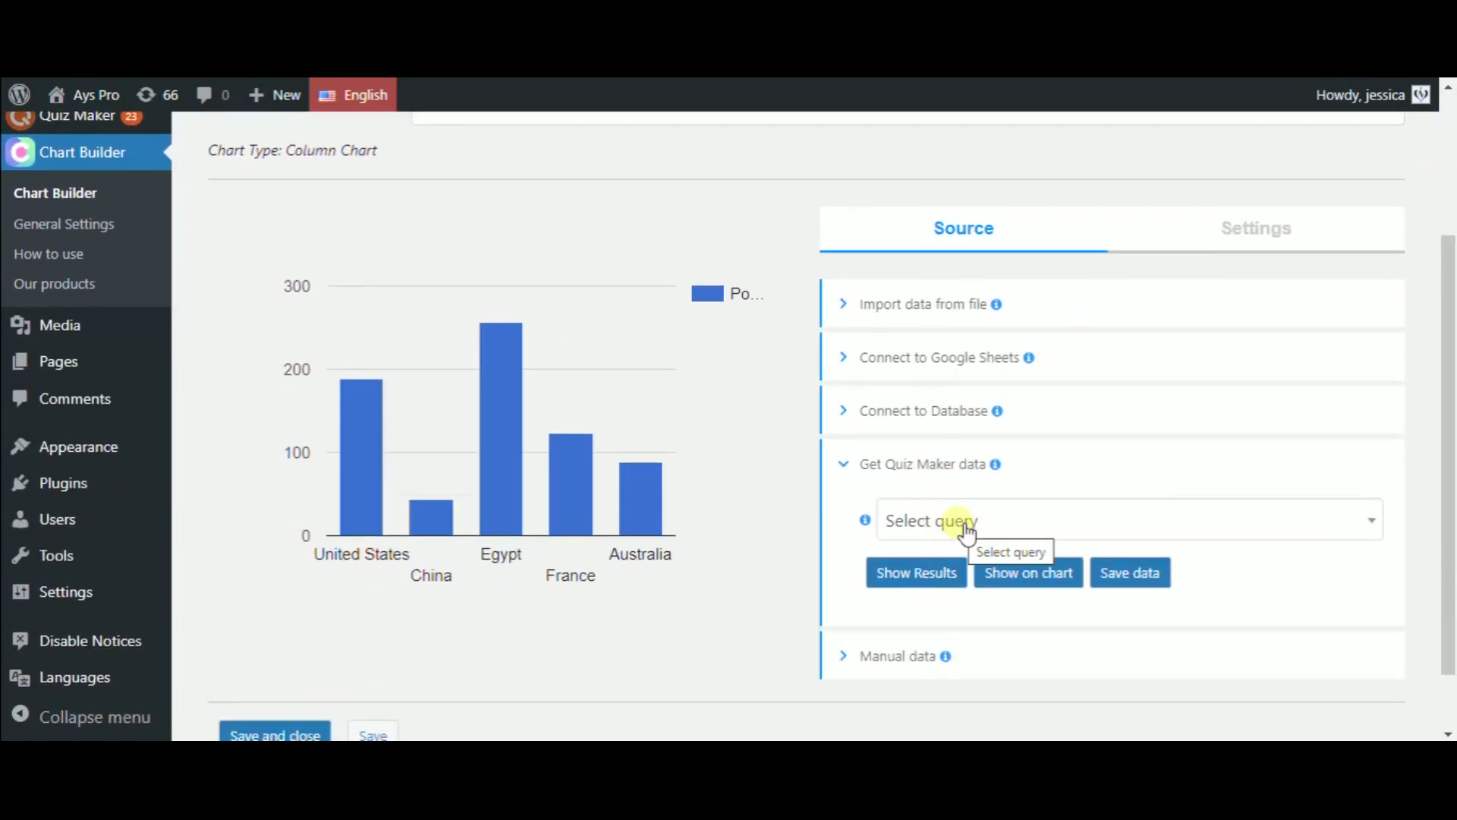
{"action": "left_click", "coordinate": [1305, 523]}
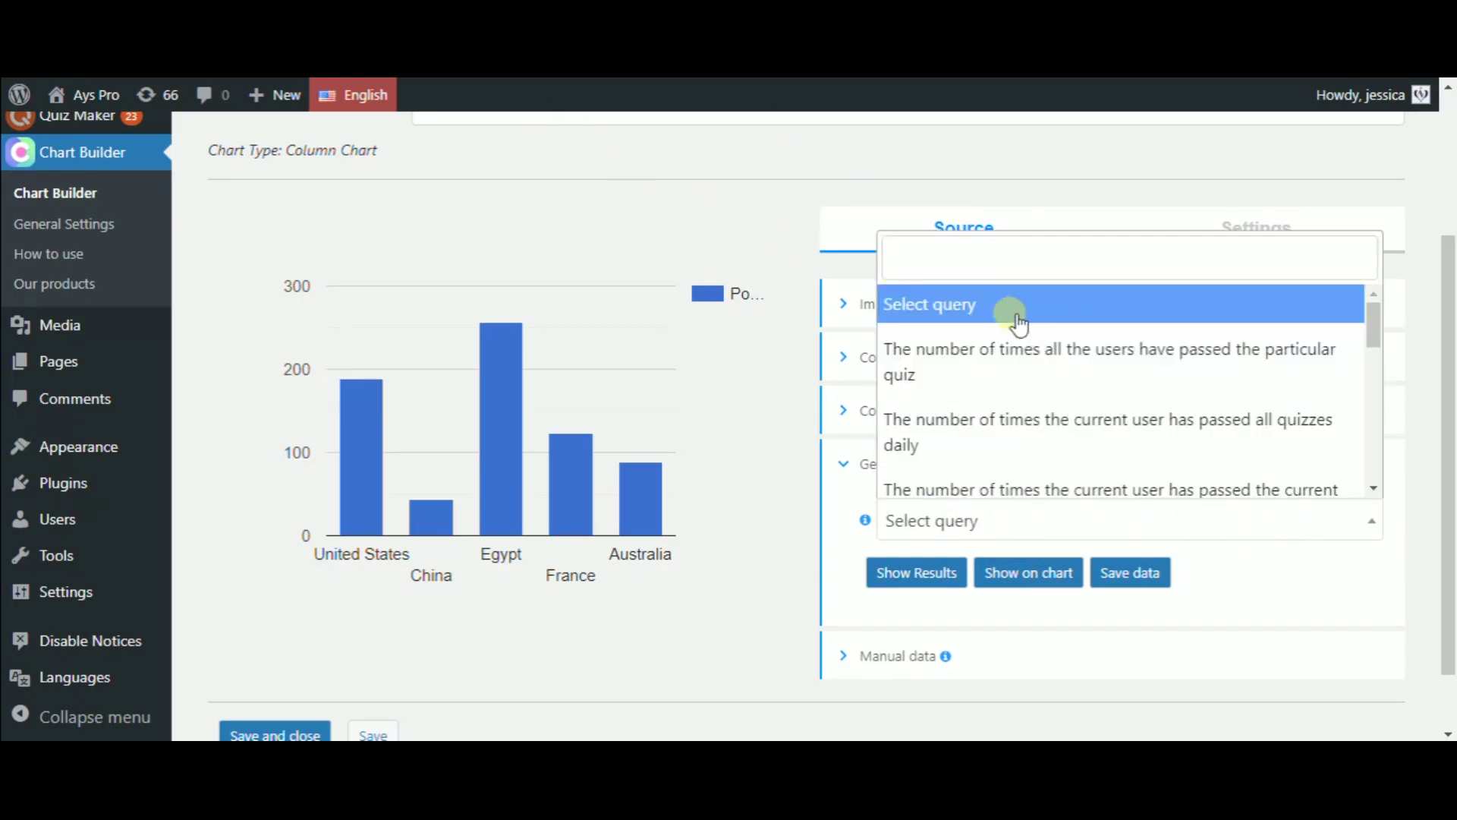
{"action": "scroll", "coordinate": [1018, 325], "scroll_direction": "down", "scroll_amount": 2}
{"action": "scroll", "coordinate": [1031, 407], "scroll_direction": "down", "scroll_amount": 5}
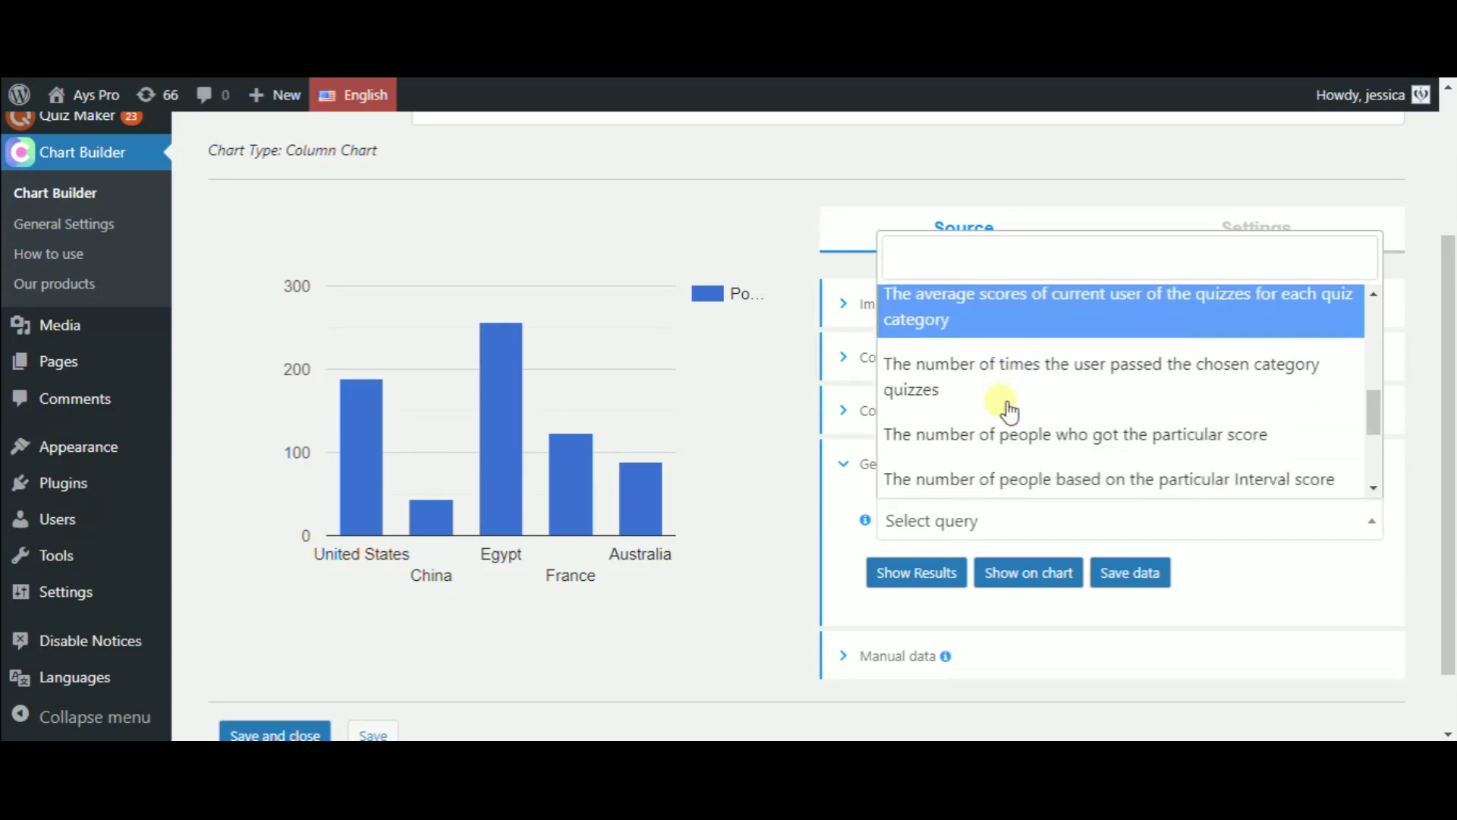
{"action": "scroll", "coordinate": [999, 395], "scroll_direction": "down", "scroll_amount": 2}
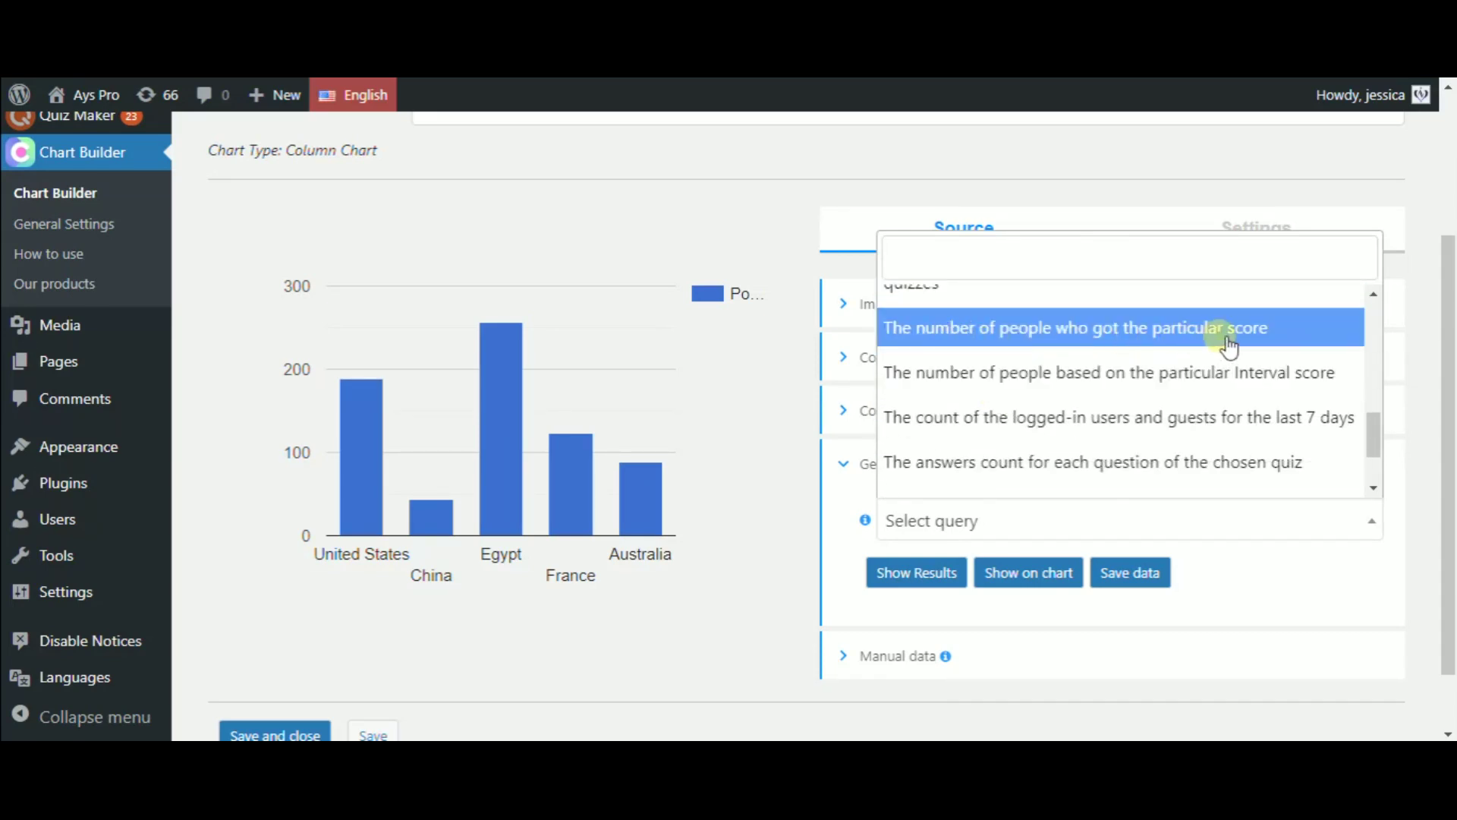
{"action": "left_click", "coordinate": [1226, 340]}
Choose What is your travel personality? and show the score counts as columns.
{"action": "left_click", "coordinate": [1057, 579]}
{"action": "left_click", "coordinate": [1015, 402]}
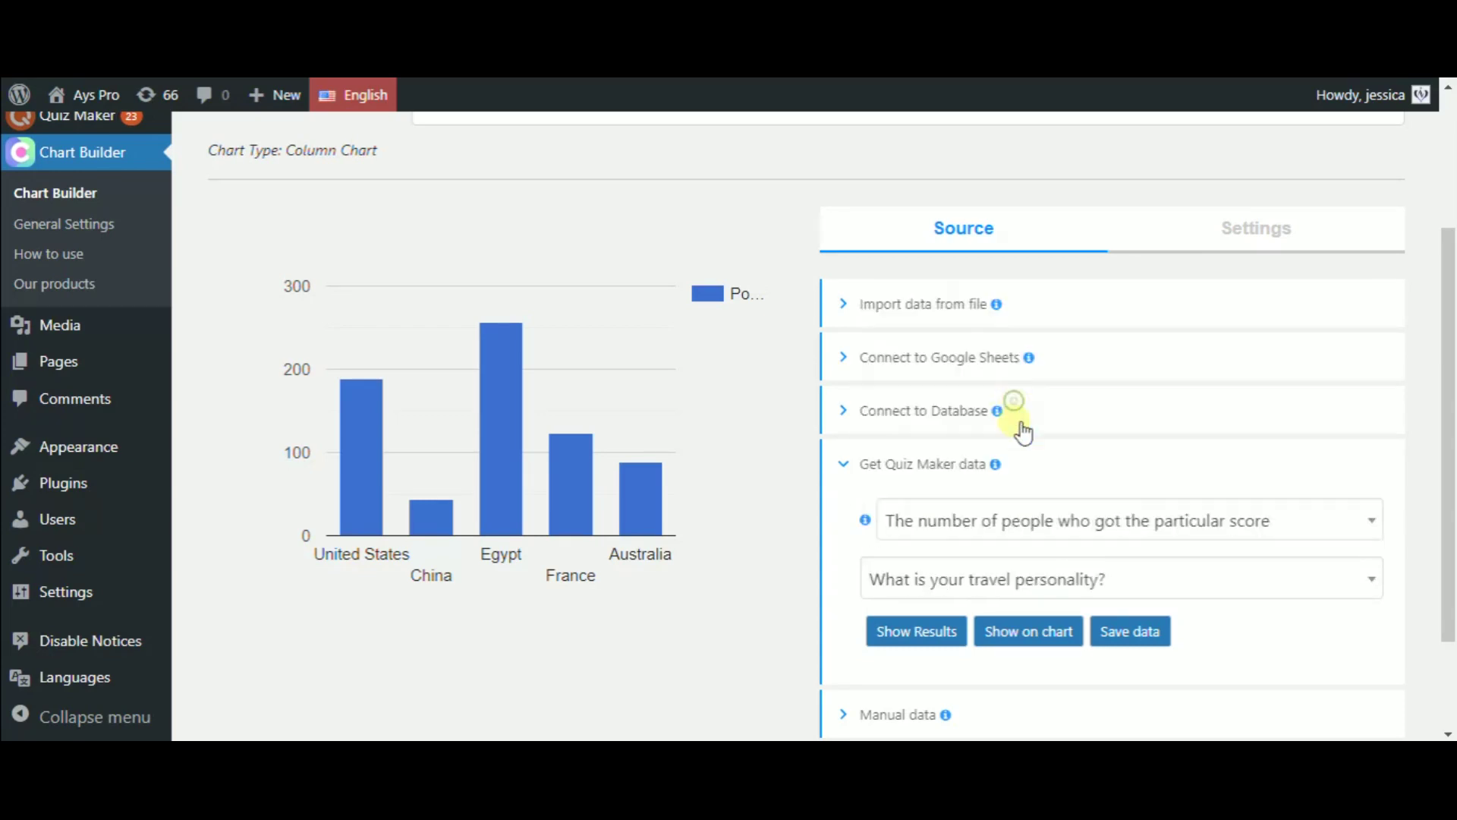
{"action": "scroll", "coordinate": [1023, 433], "scroll_direction": "down", "scroll_amount": 2}
{"action": "left_click", "coordinate": [1036, 529]}
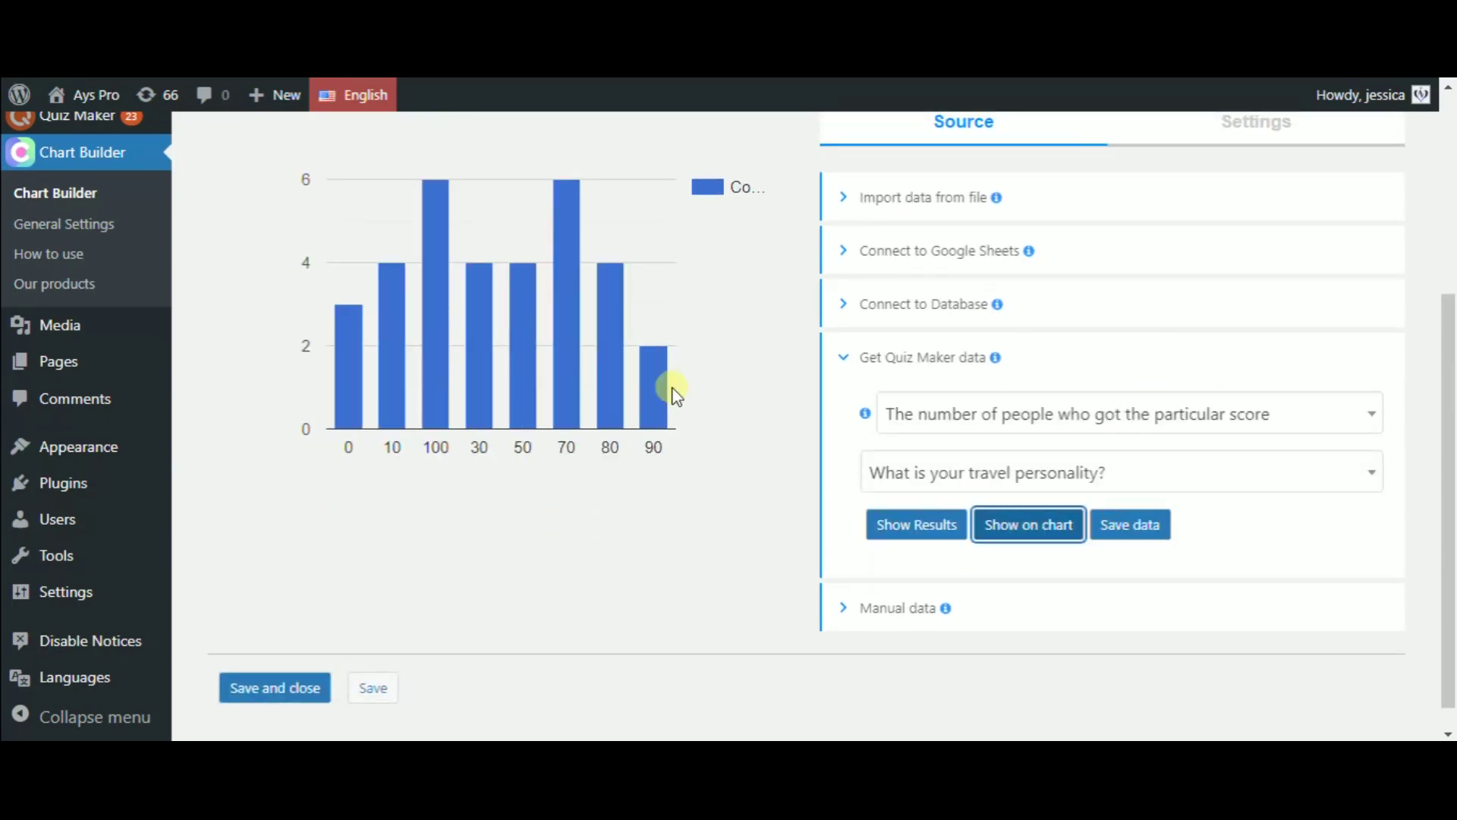
{"action": "mouse_move", "coordinate": [346, 379]}
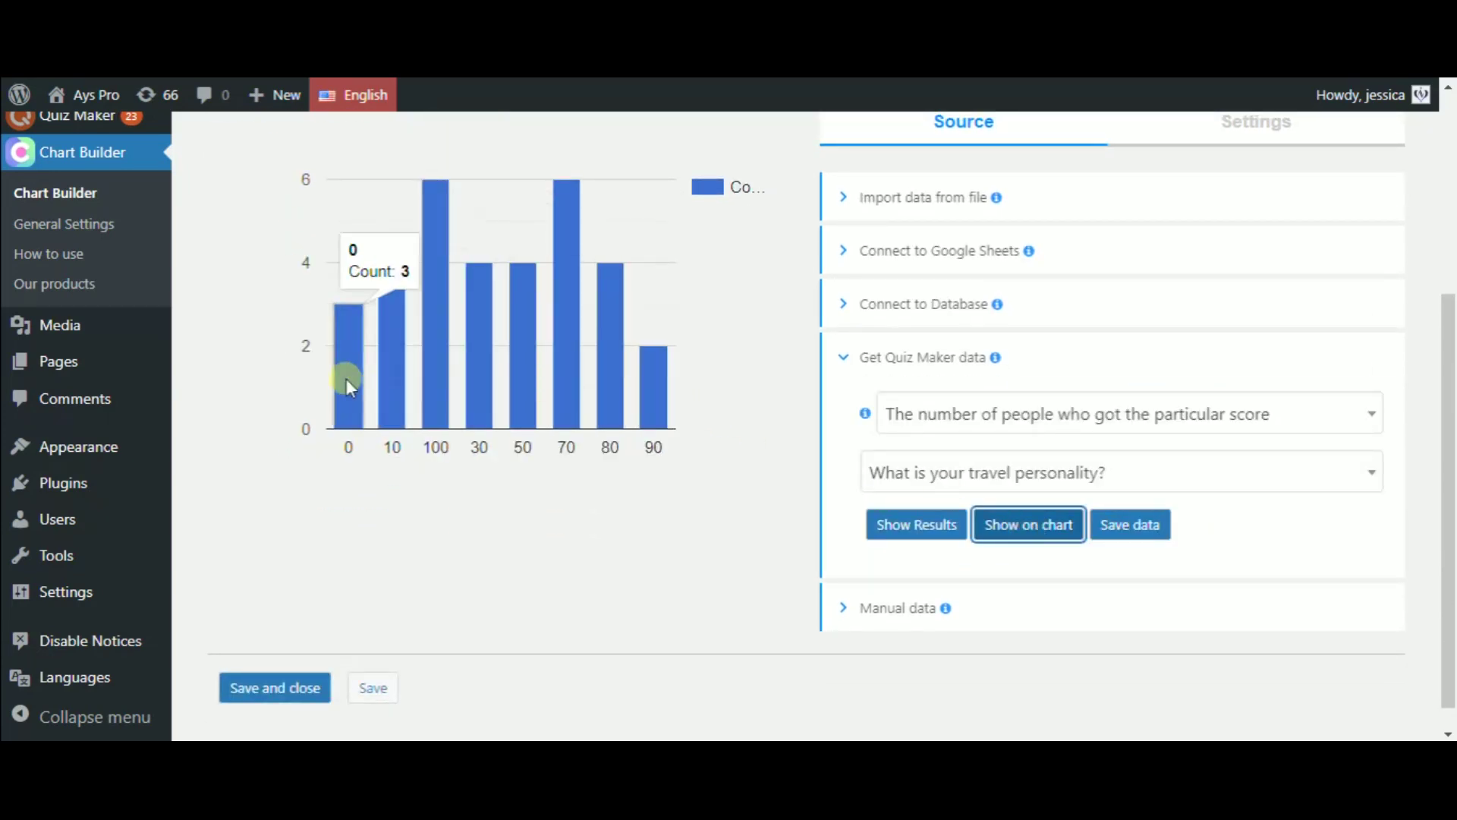
{"action": "left_click_drag", "start_coordinate": [1444, 459], "coordinate": [1444, 261]}
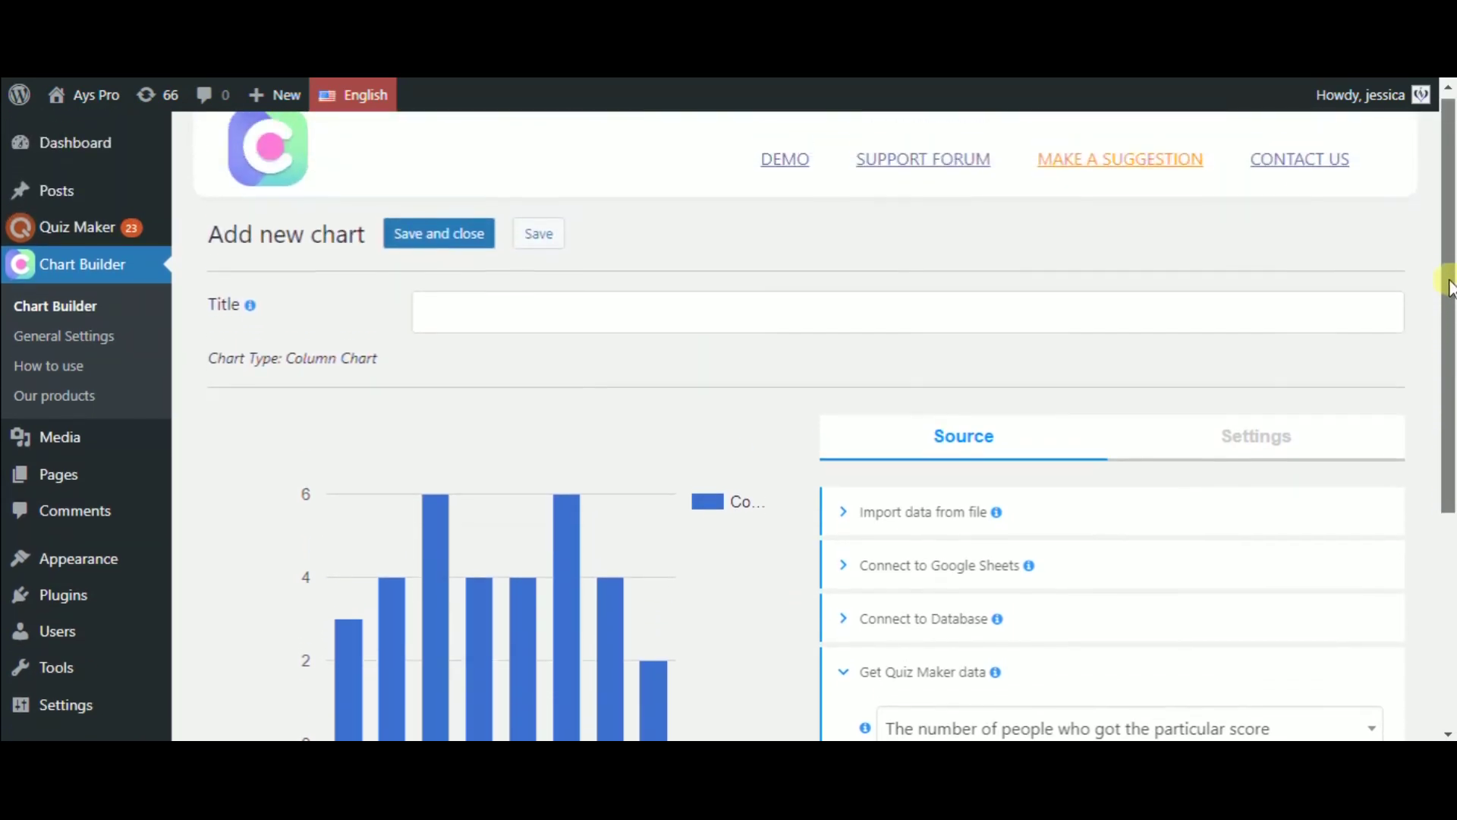
Return to the charts list and start a new Pie Chart.
{"action": "left_click", "coordinate": [79, 275]}
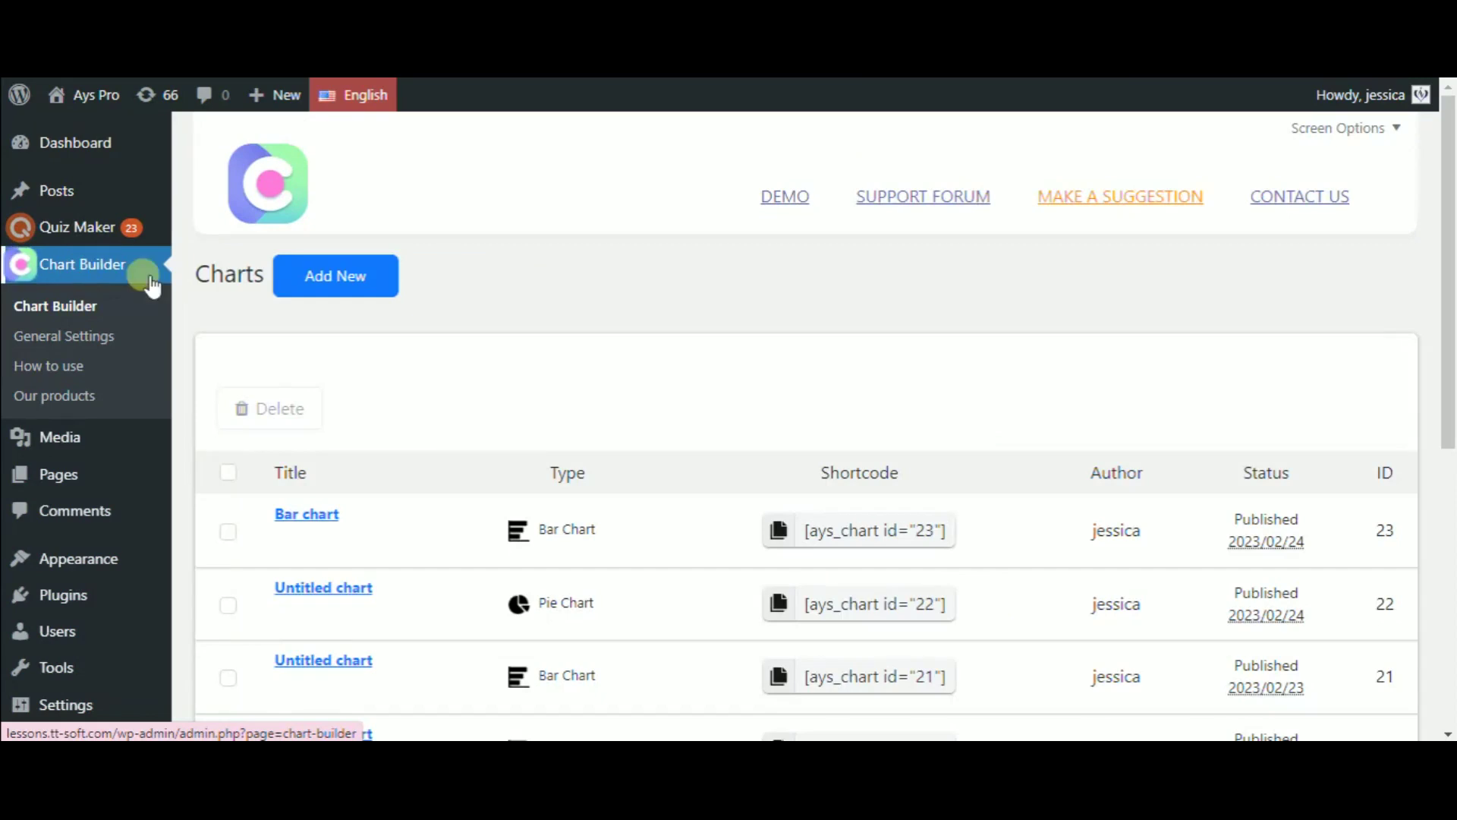
{"action": "left_click", "coordinate": [350, 292]}
{"action": "left_click", "coordinate": [1103, 288]}
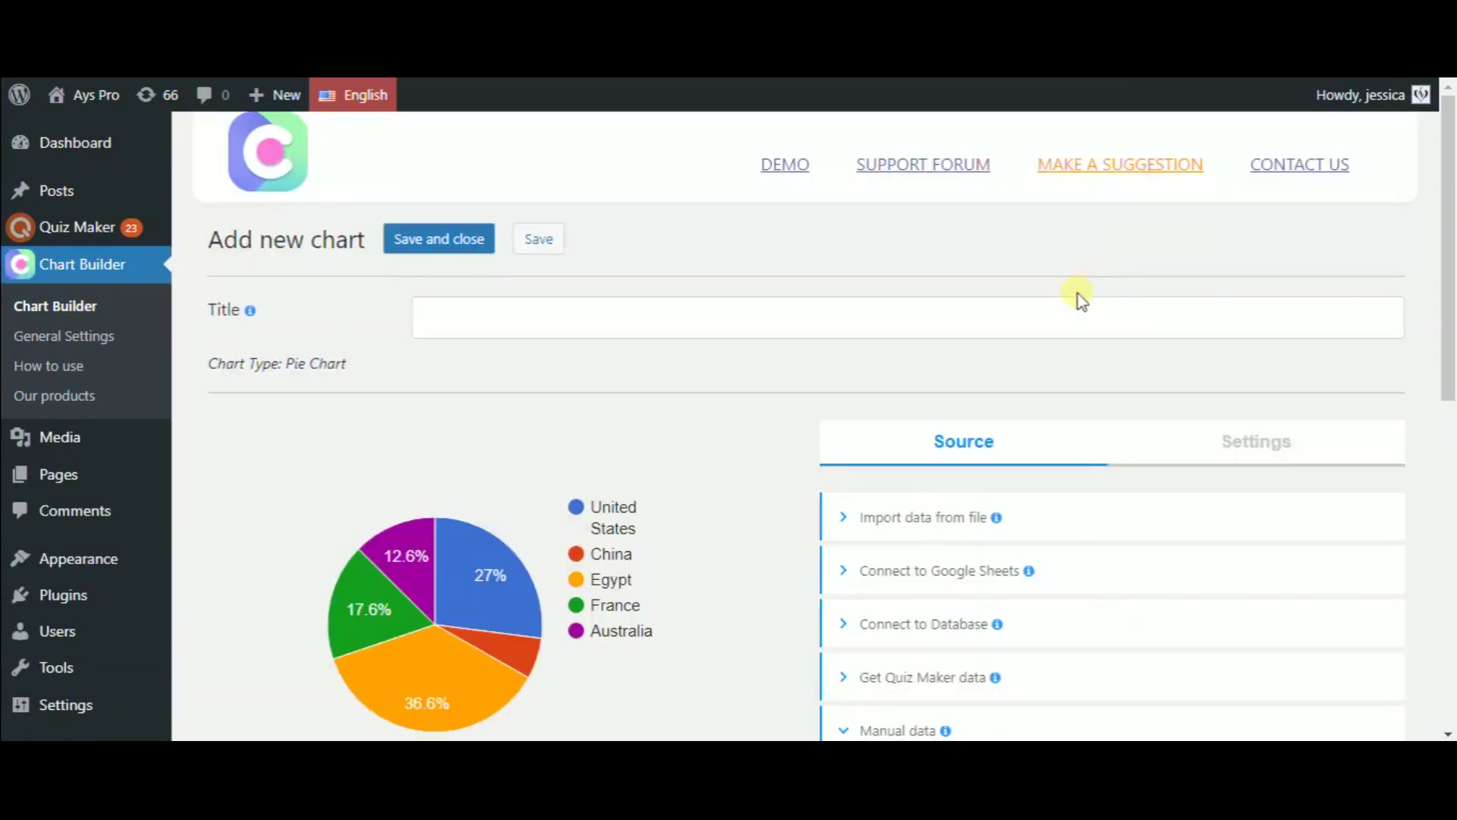
{"action": "left_click_drag", "start_coordinate": [1447, 311], "coordinate": [1447, 407]}
Plot the last Quiz Maker query, all users' passes, as Guest 30% and Logged in 70%.
{"action": "left_click", "coordinate": [1075, 415]}
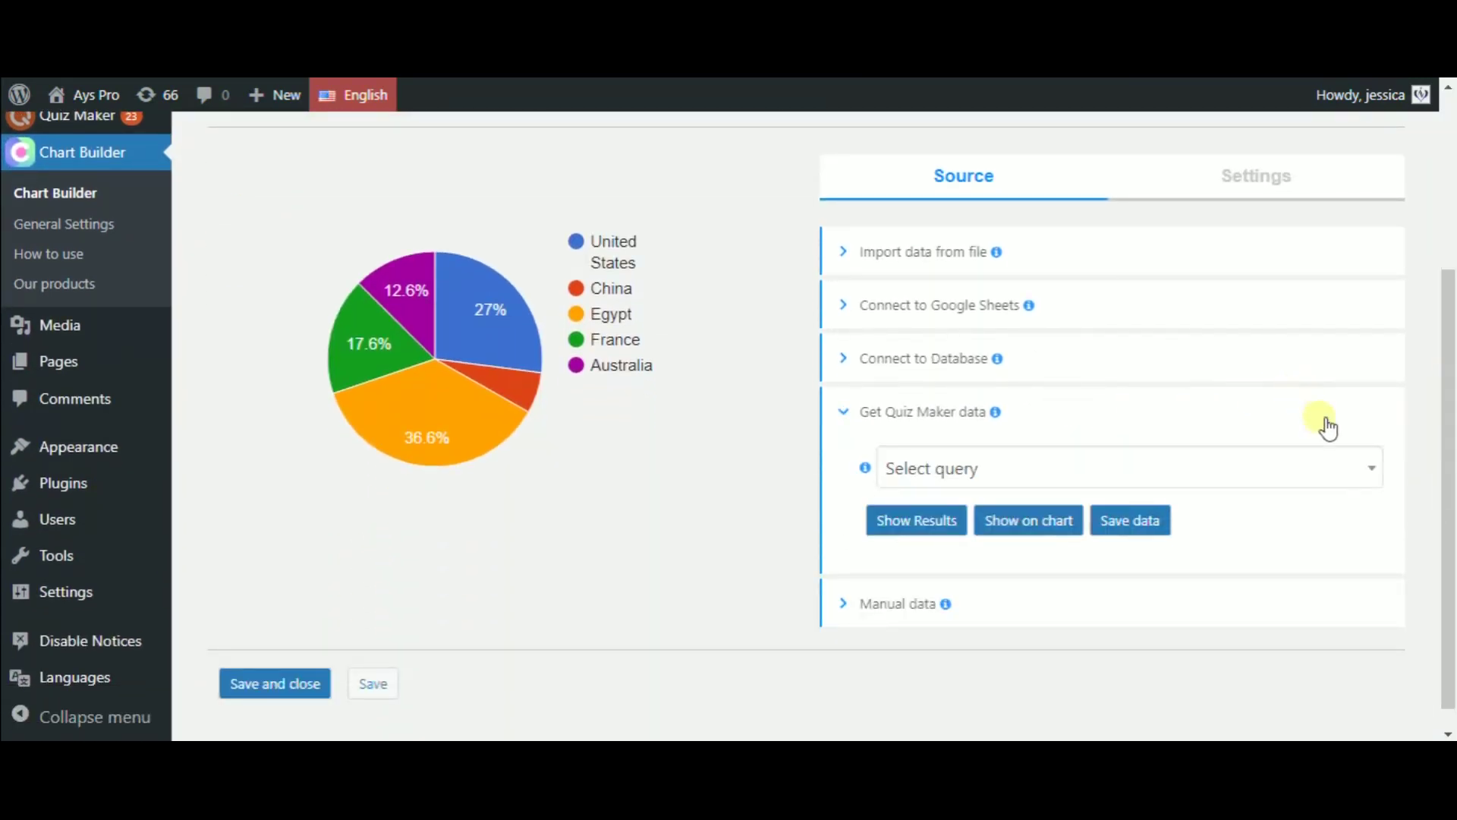
{"action": "left_click", "coordinate": [1340, 468]}
{"action": "left_click_drag", "start_coordinate": [1375, 281], "coordinate": [1376, 417]}
{"action": "left_click", "coordinate": [1278, 416]}
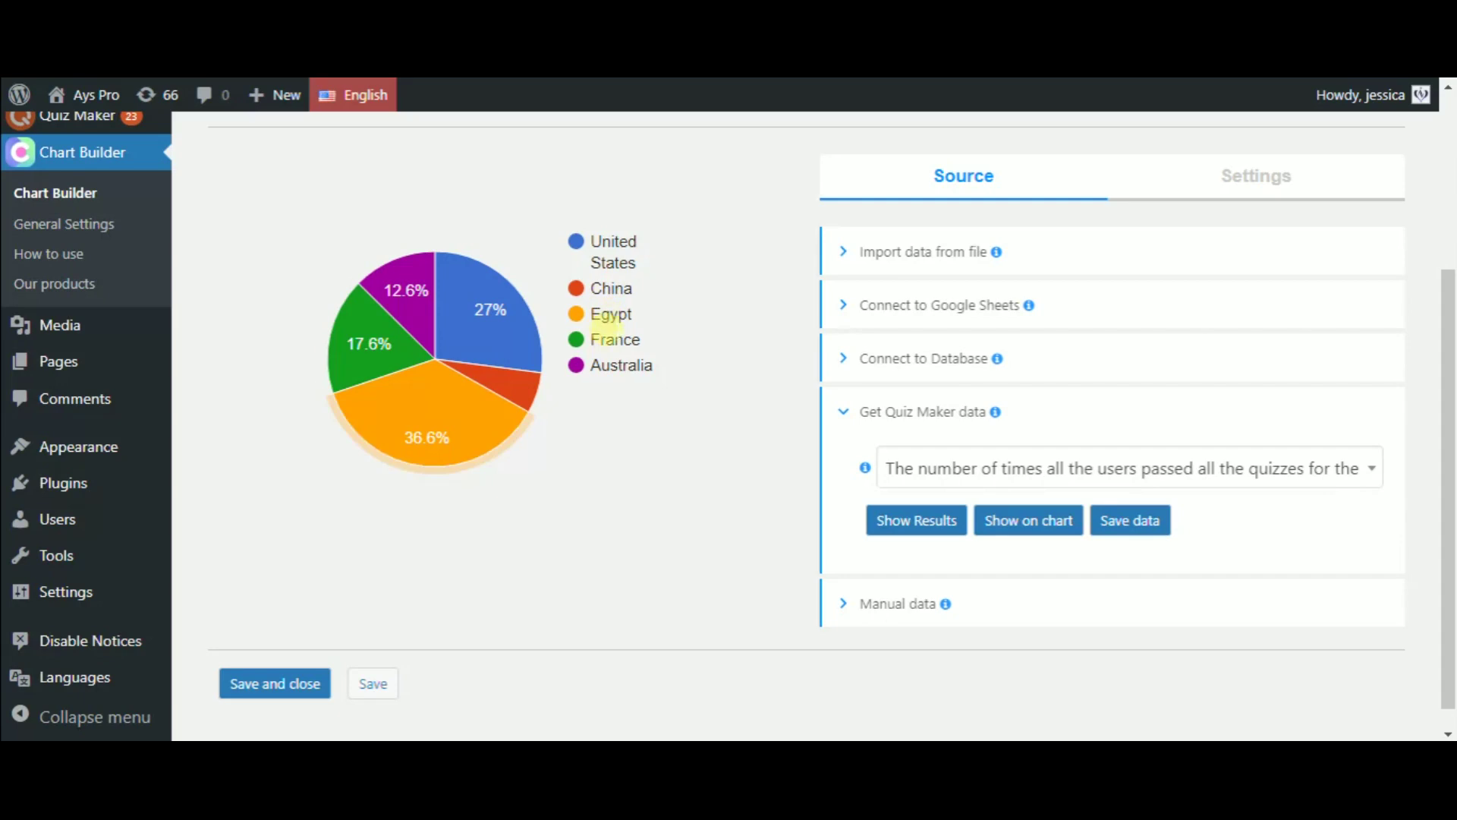
{"action": "left_click", "coordinate": [1026, 518]}
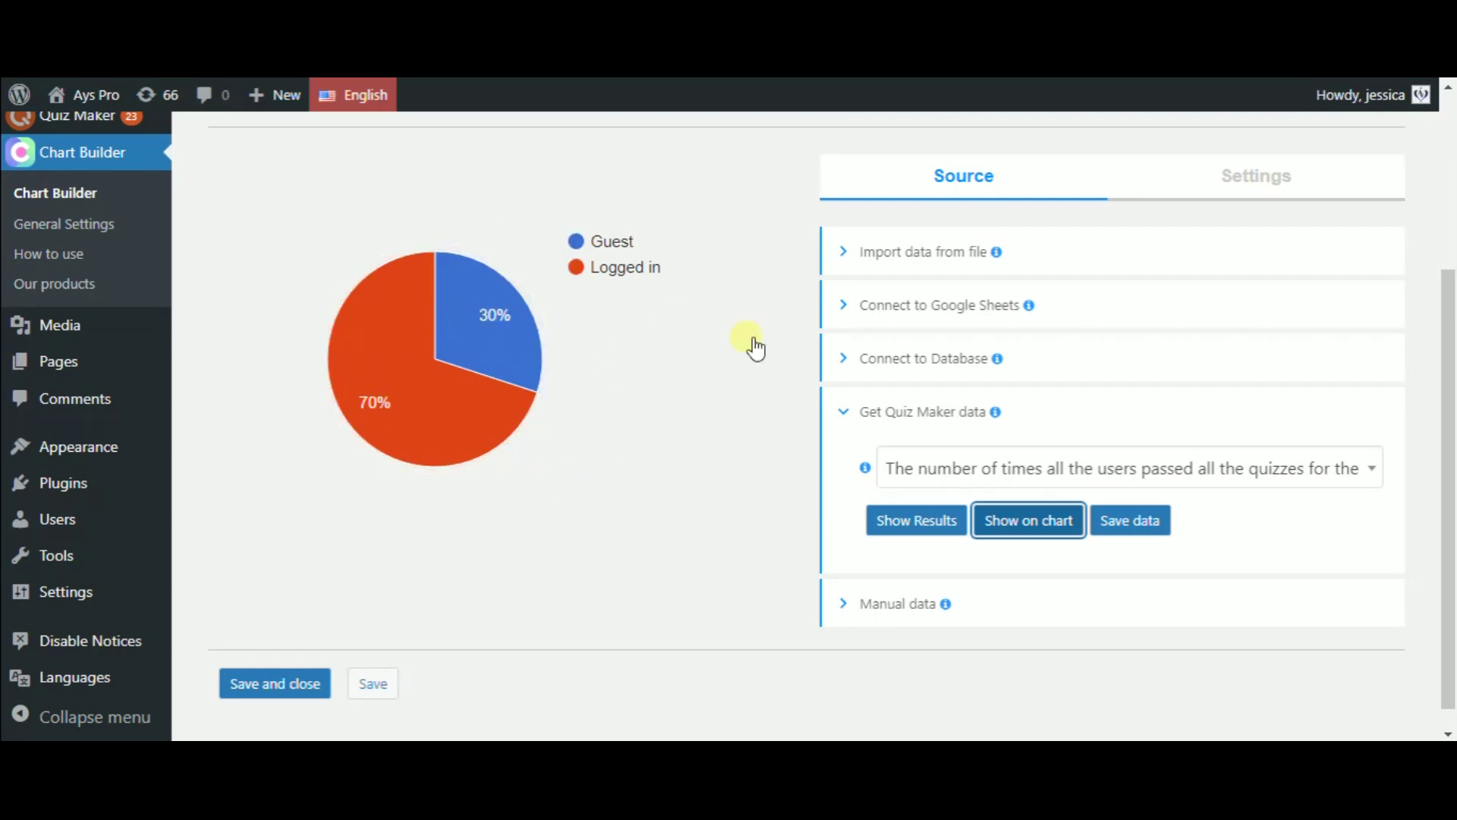
{"action": "left_click_drag", "start_coordinate": [1449, 431], "coordinate": [1449, 412]}
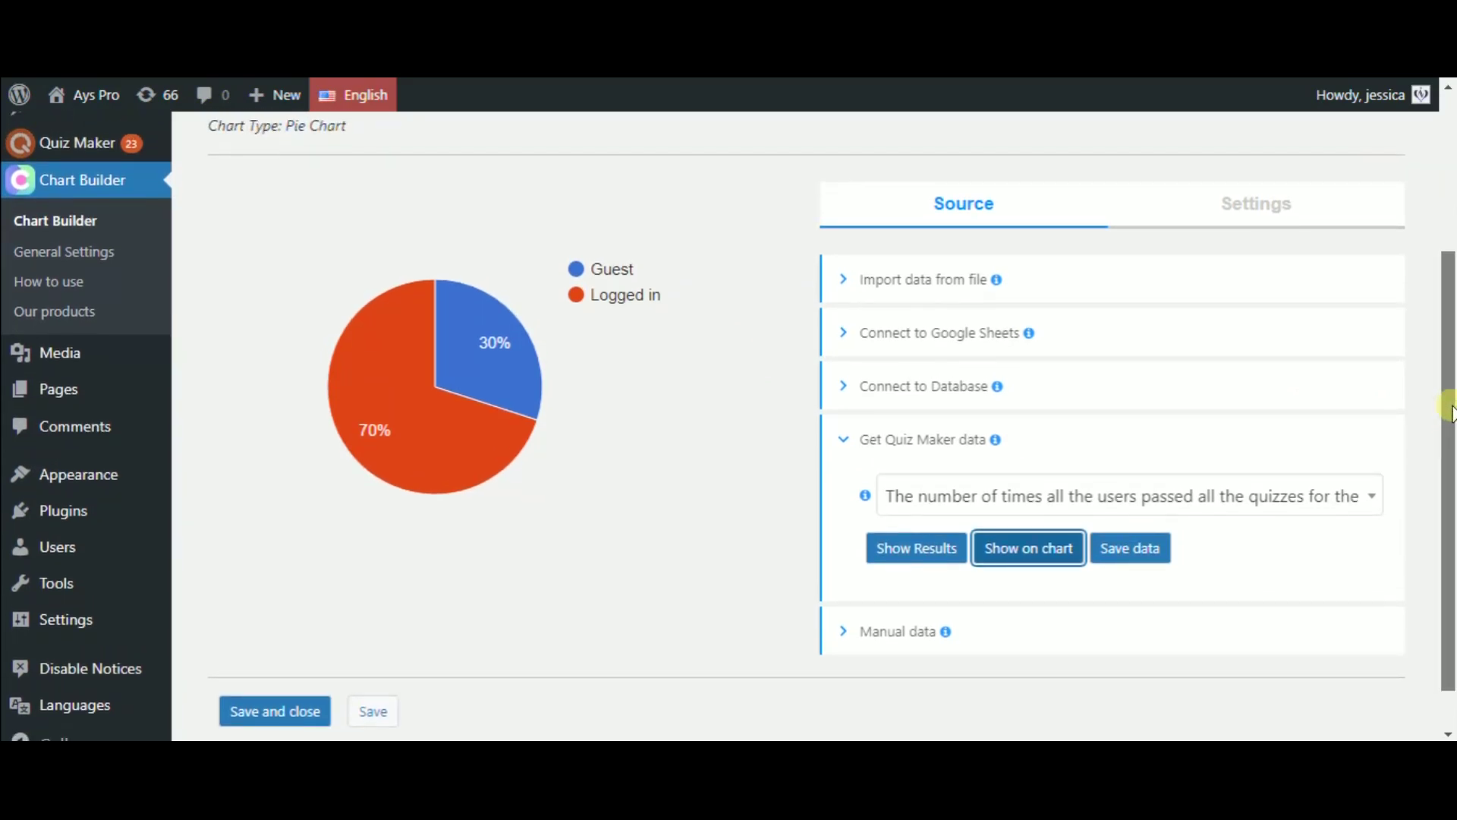